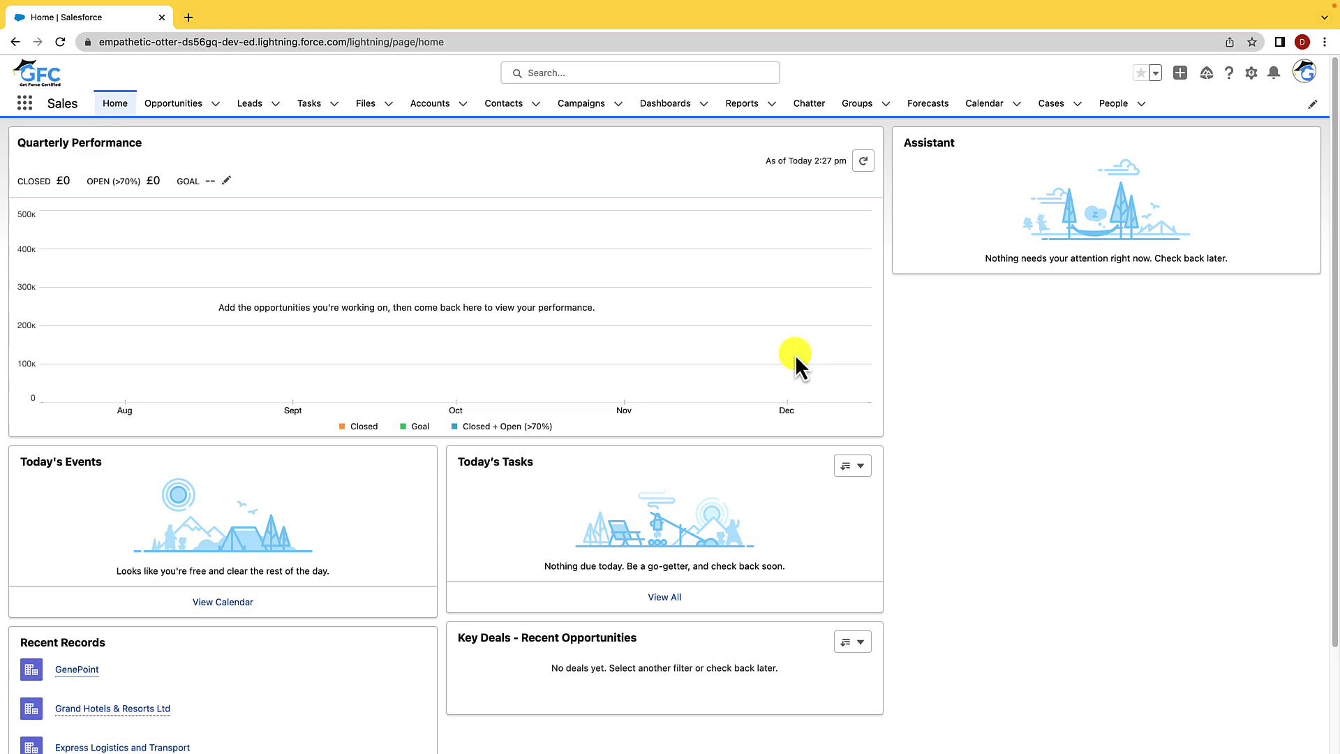
# - Switch Accounts to the All Accounts list view and pin it as the default
pyautogui.click(433, 105)
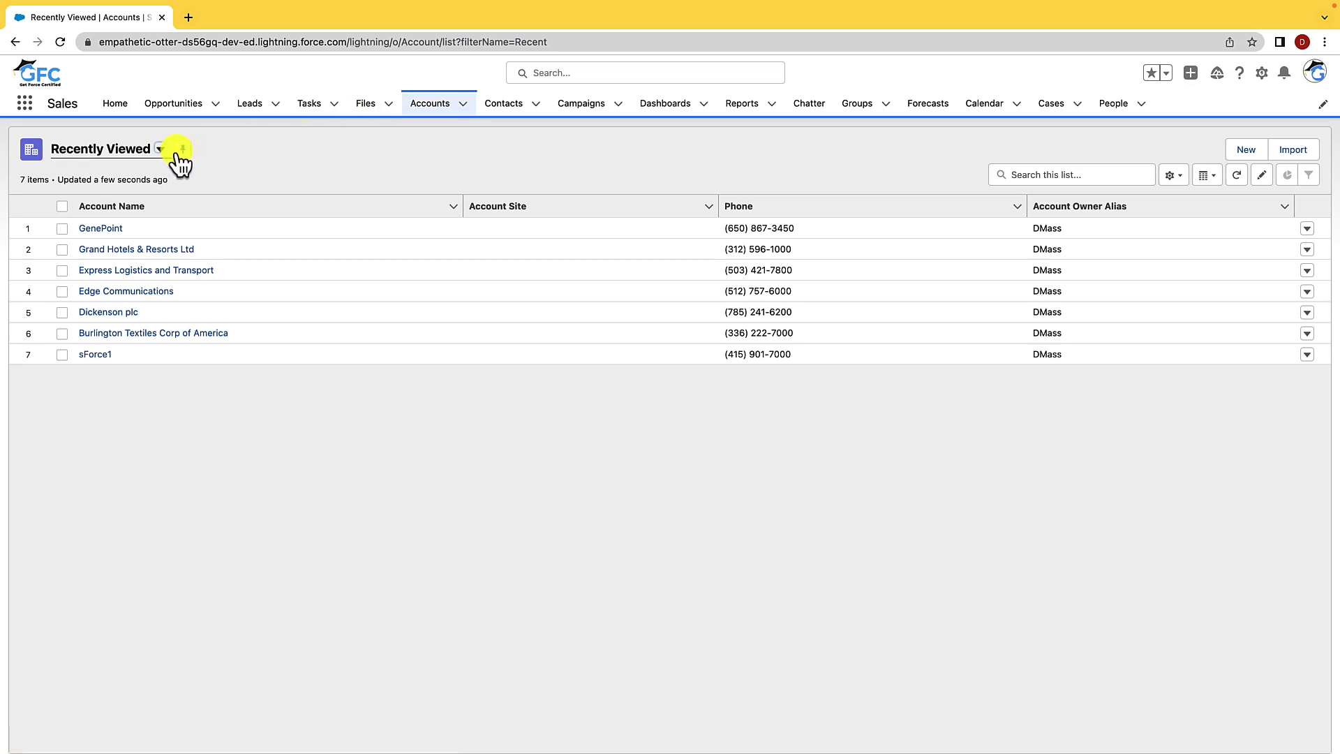
pyautogui.click(154, 150)
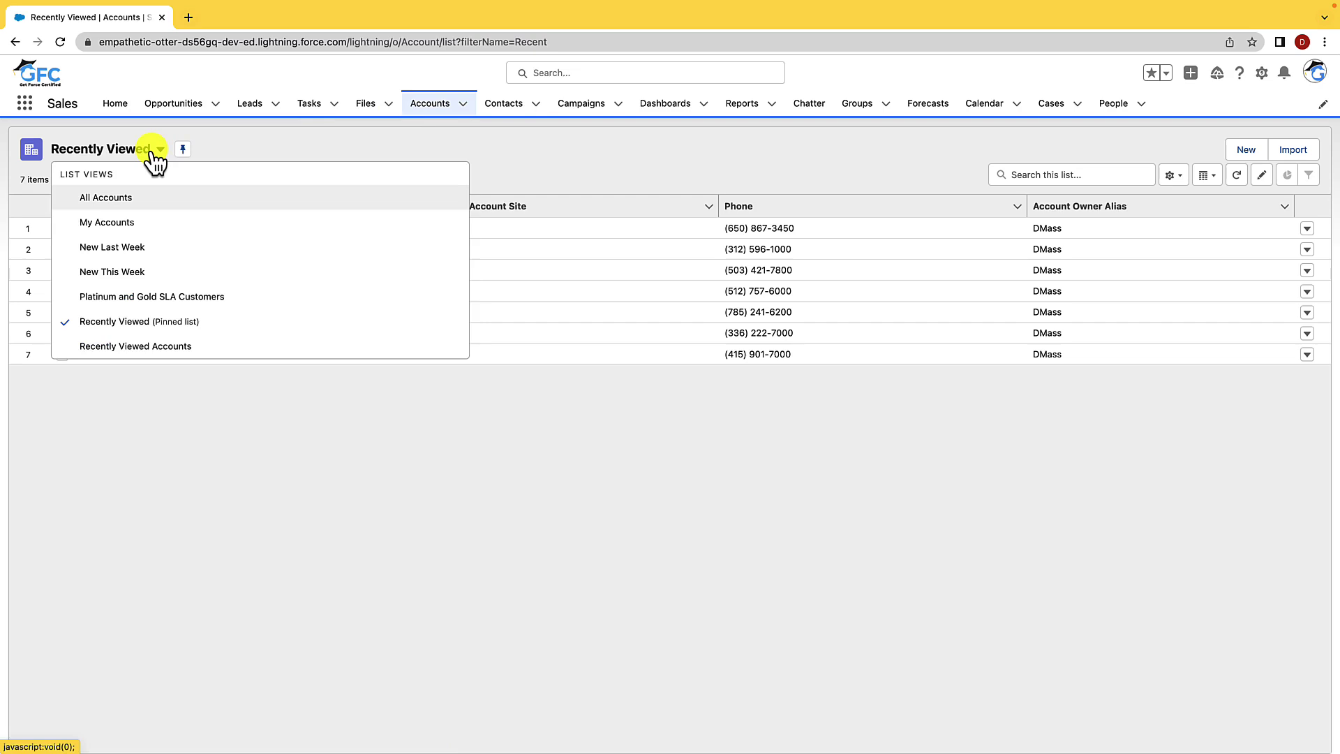
pyautogui.press('Down')
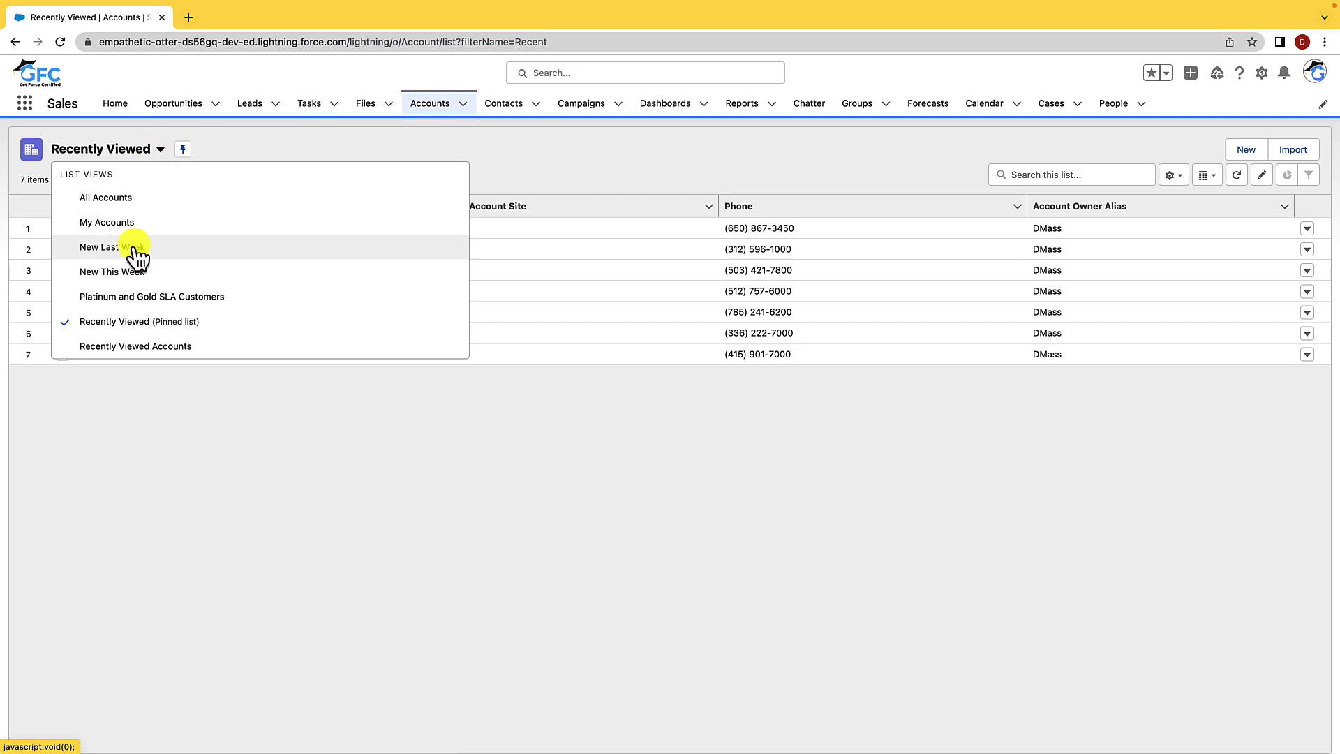
pyautogui.click(114, 199)
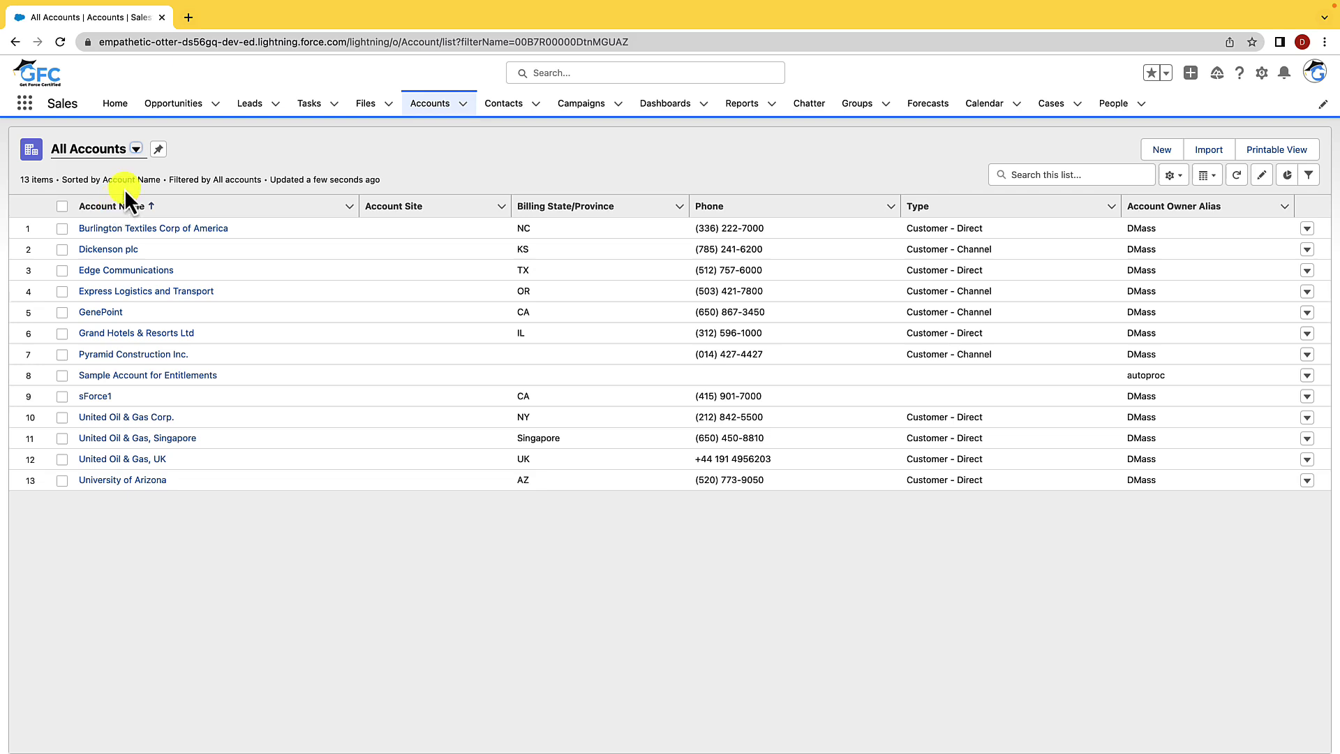
pyautogui.click(160, 148)
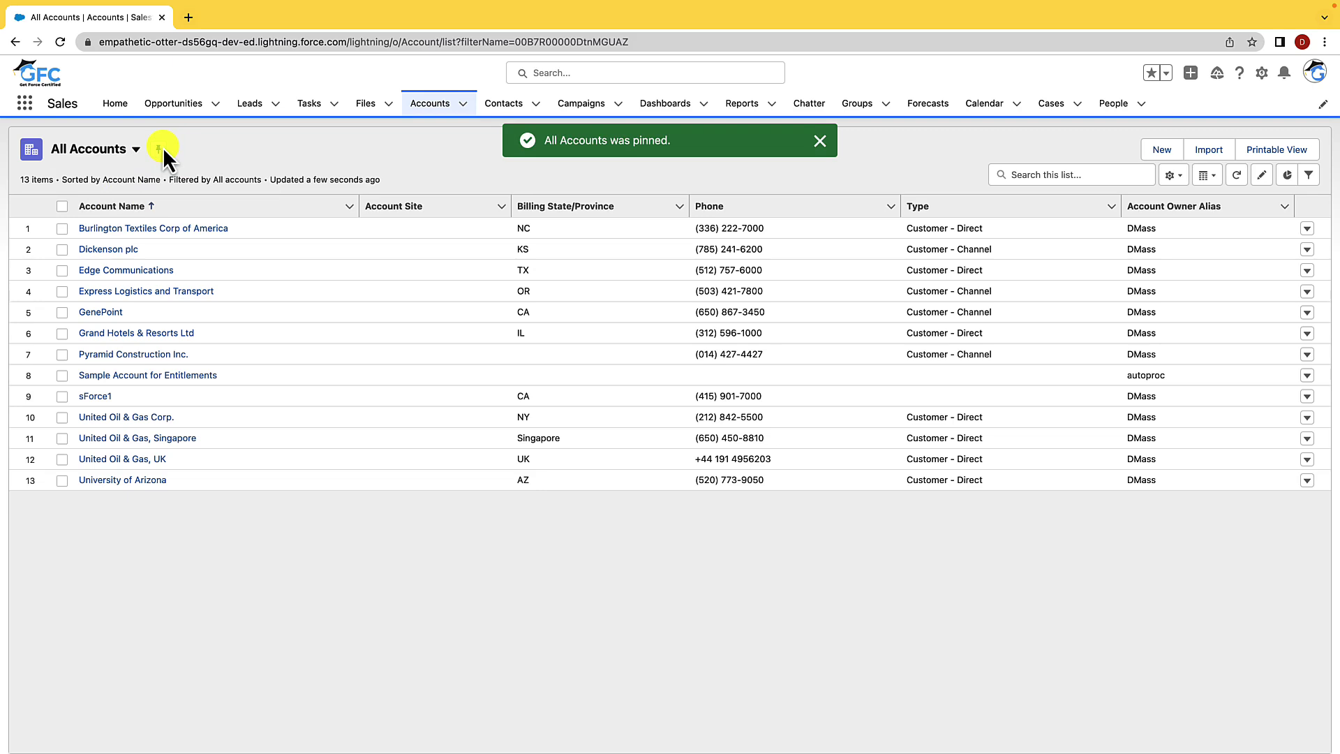
# - Visit Leads, then return to Accounts, which opens on the pinned All Accounts list
pyautogui.click(246, 108)
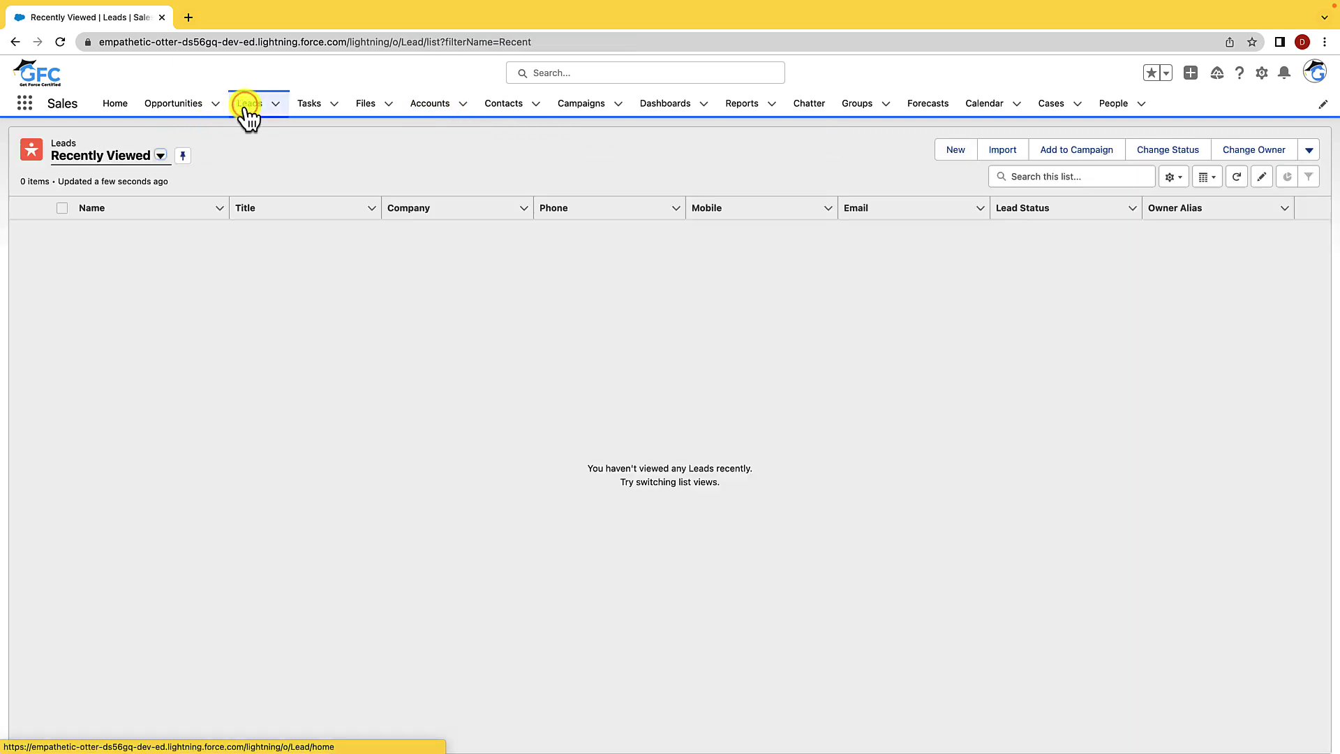
pyautogui.click(430, 107)
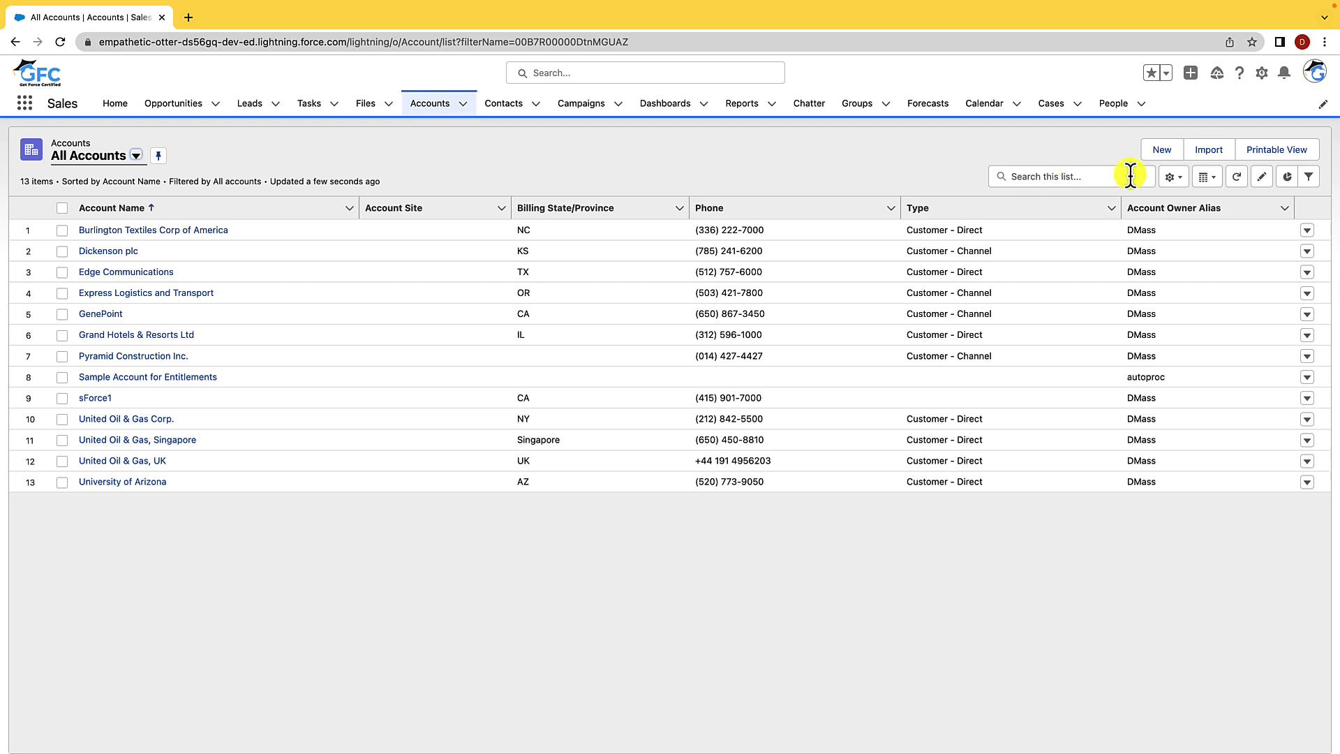
# - Add and save a Type equals Customer - Direct filter, narrowing All Accounts to 7 accounts
pyautogui.click(1303, 178)
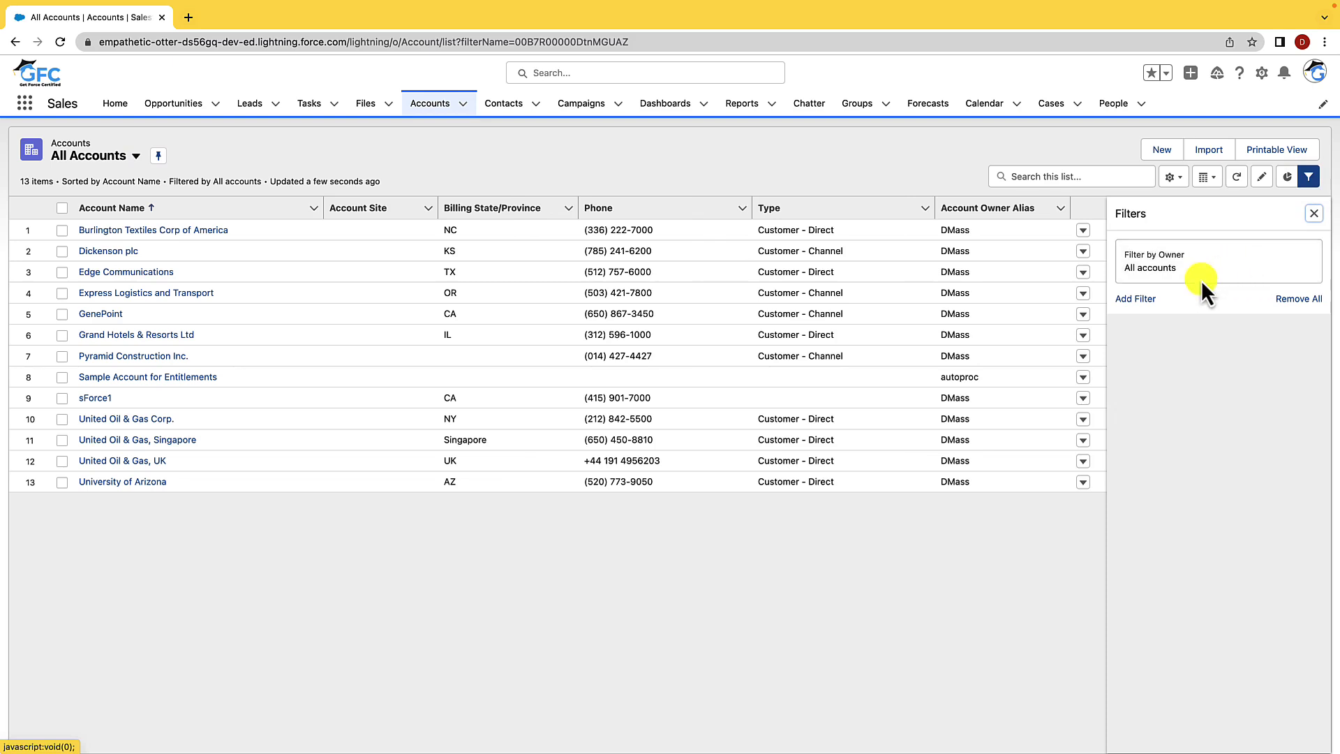
pyautogui.click(1135, 299)
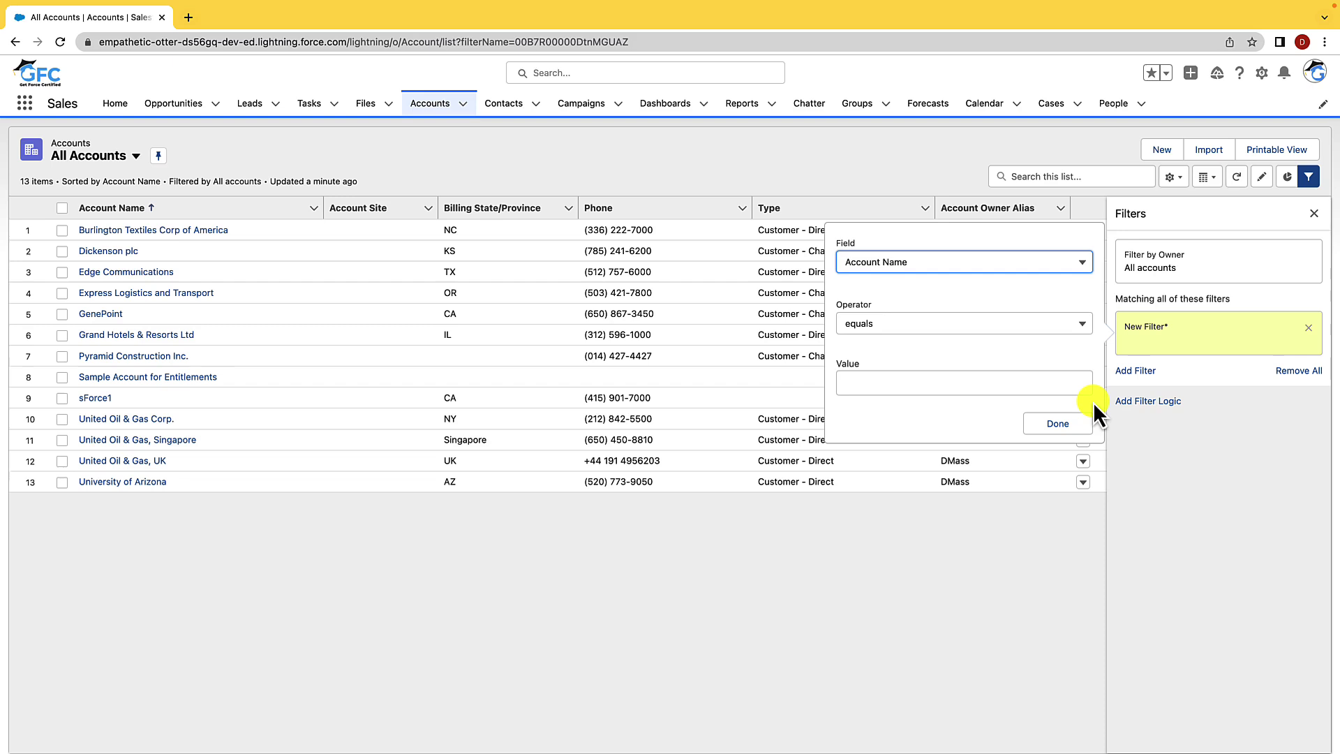
pyautogui.click(951, 261)
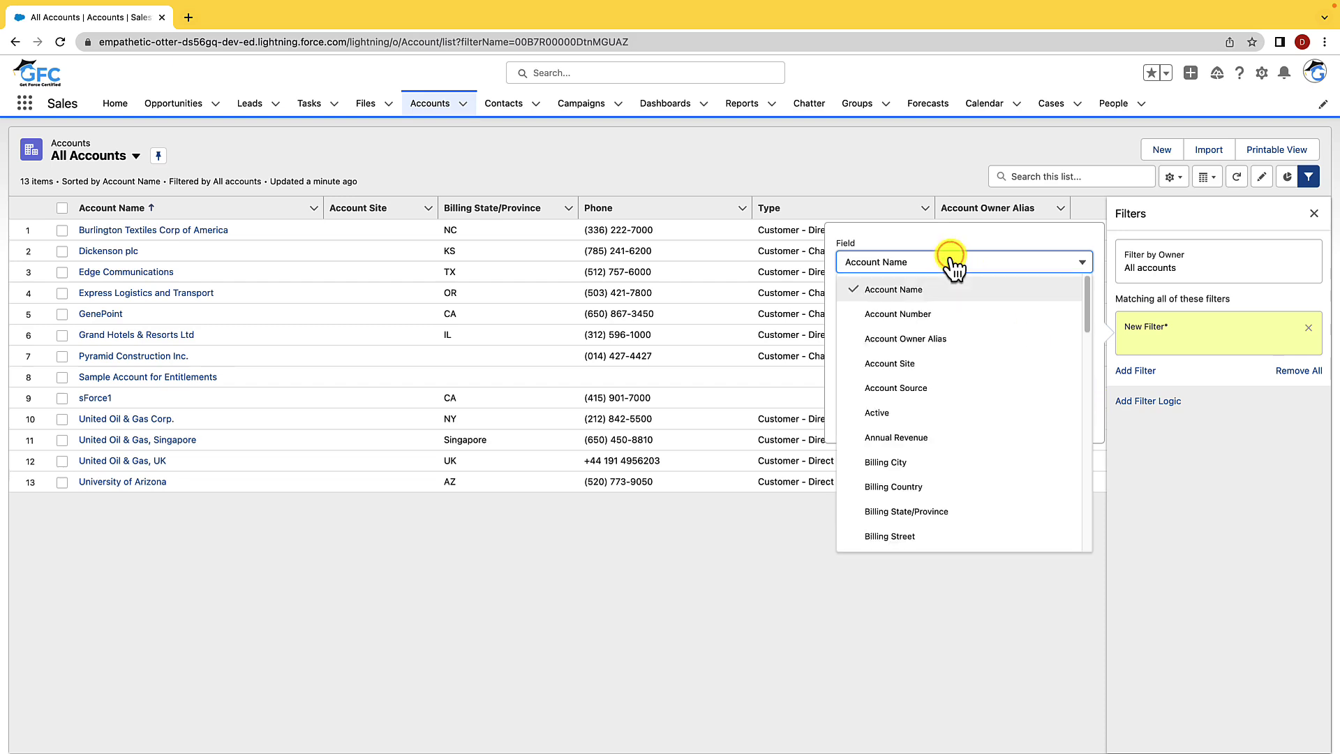
pyautogui.press('Up')
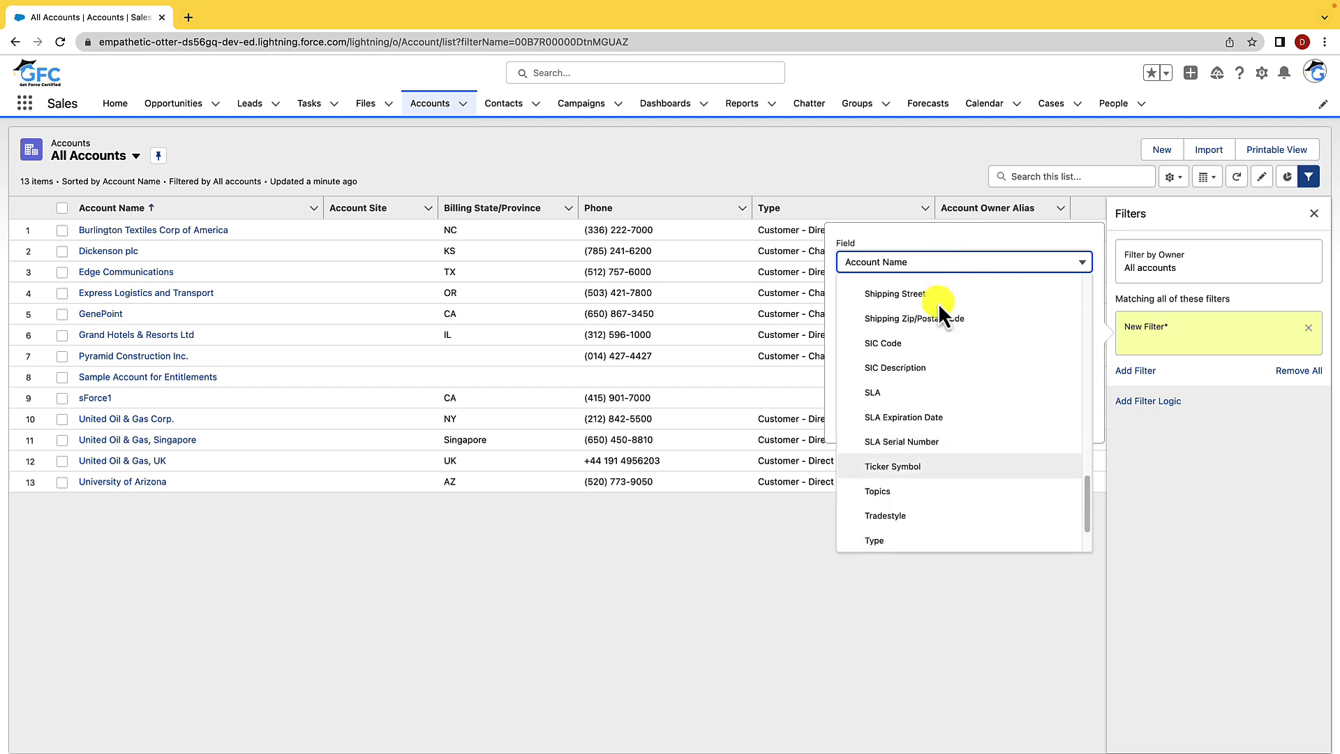
pyautogui.click(875, 538)
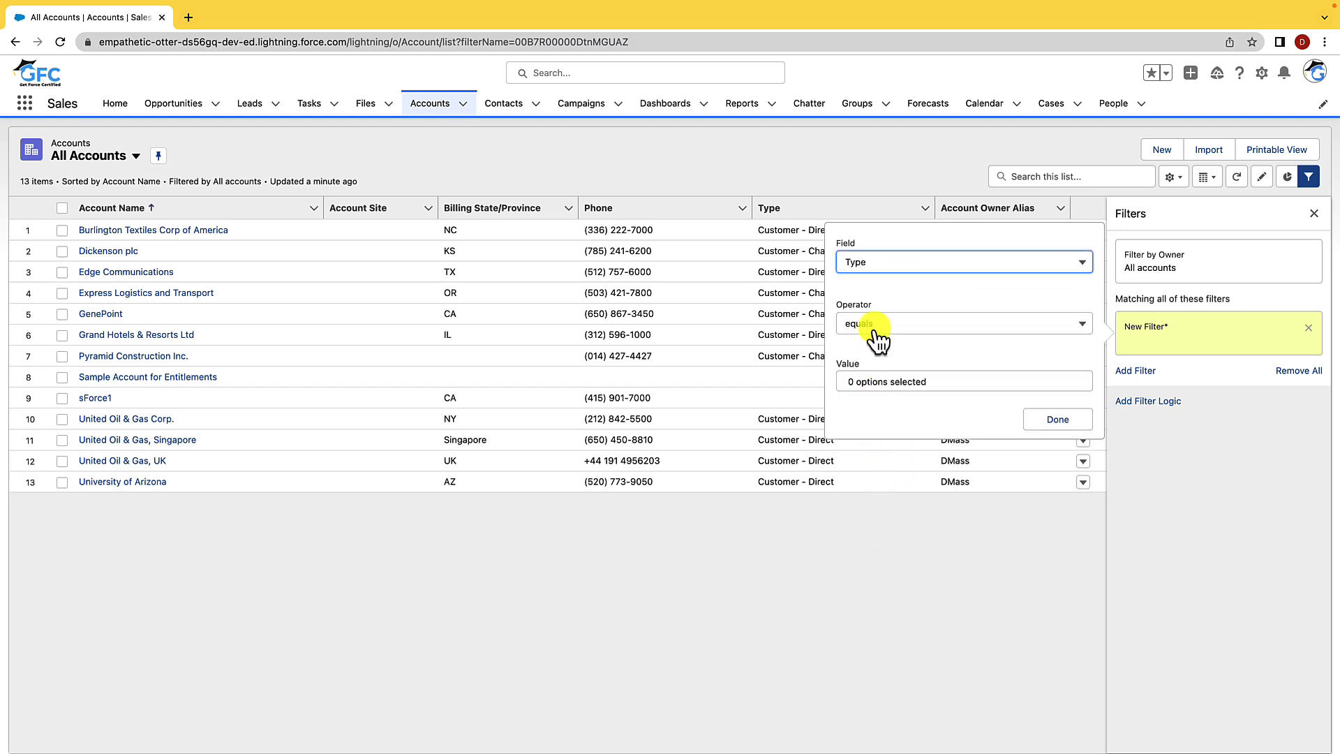
pyautogui.click(890, 381)
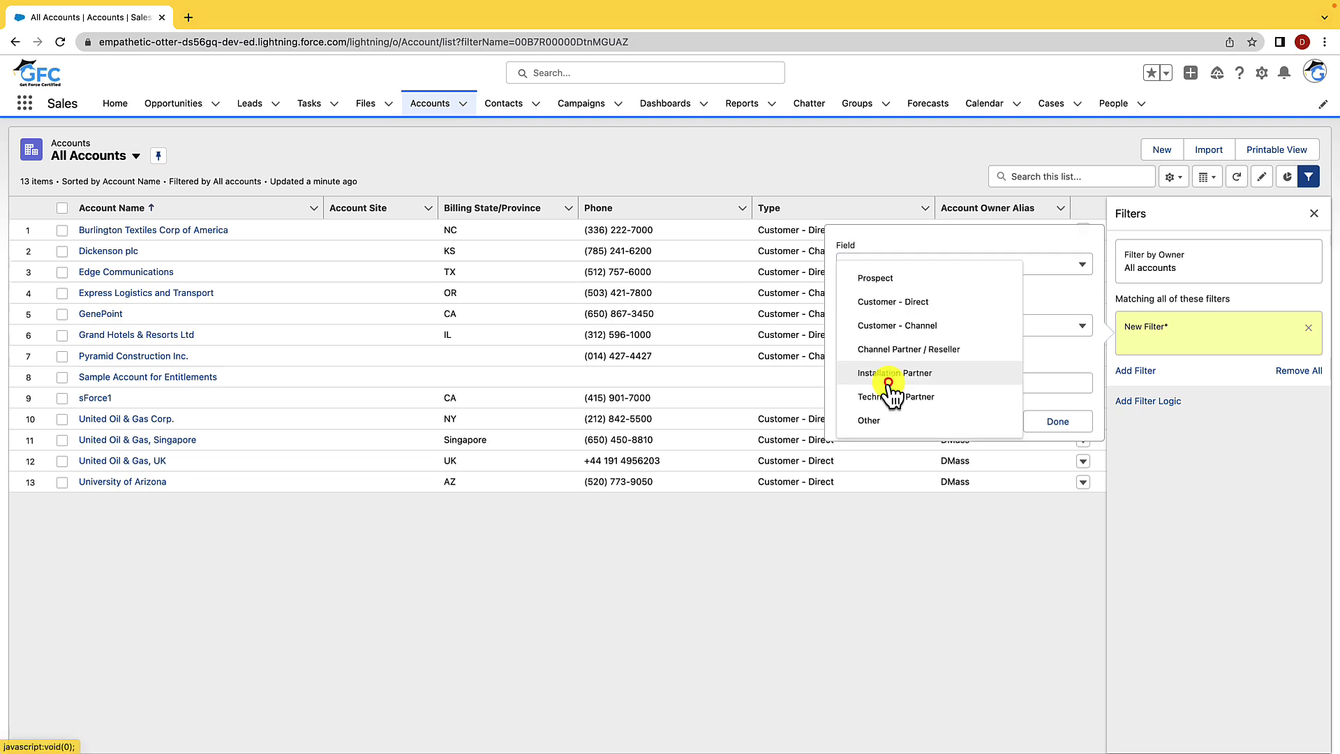
pyautogui.click(907, 305)
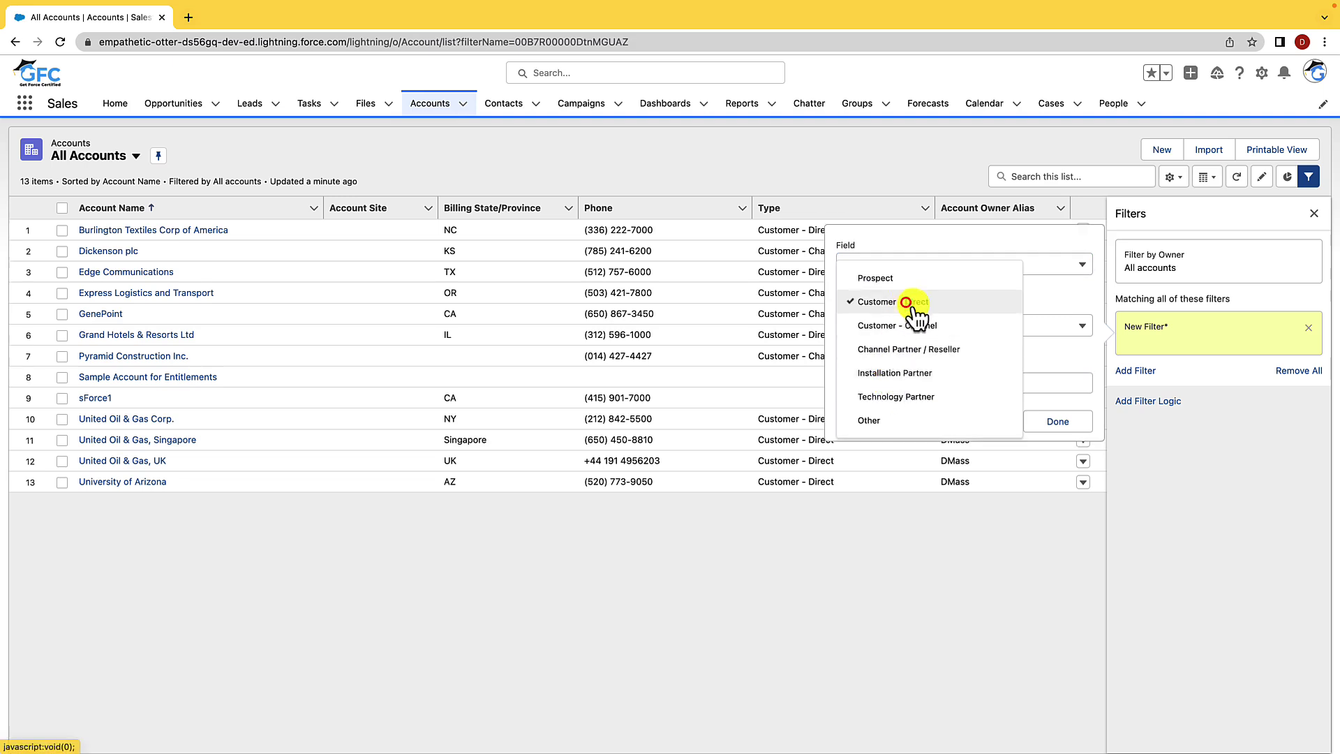
pyautogui.click(1058, 355)
pyautogui.click(1057, 421)
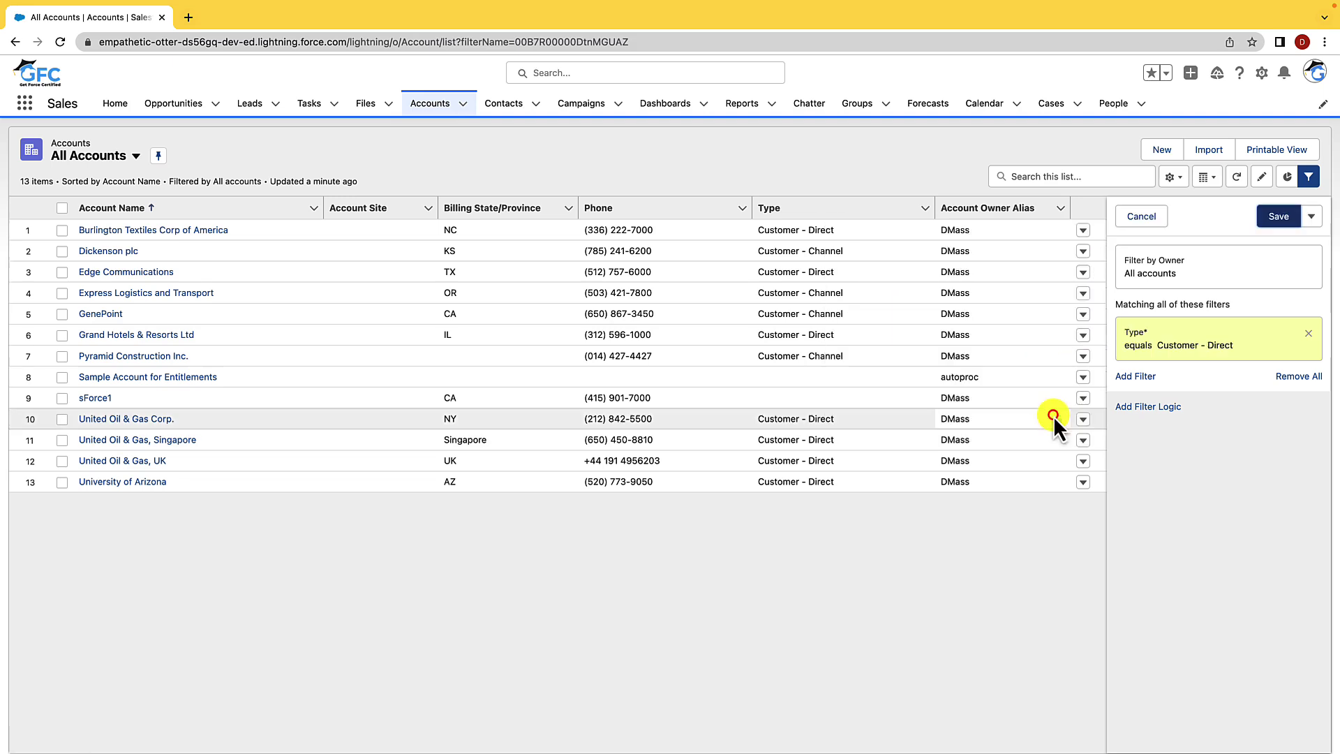
pyautogui.click(1274, 218)
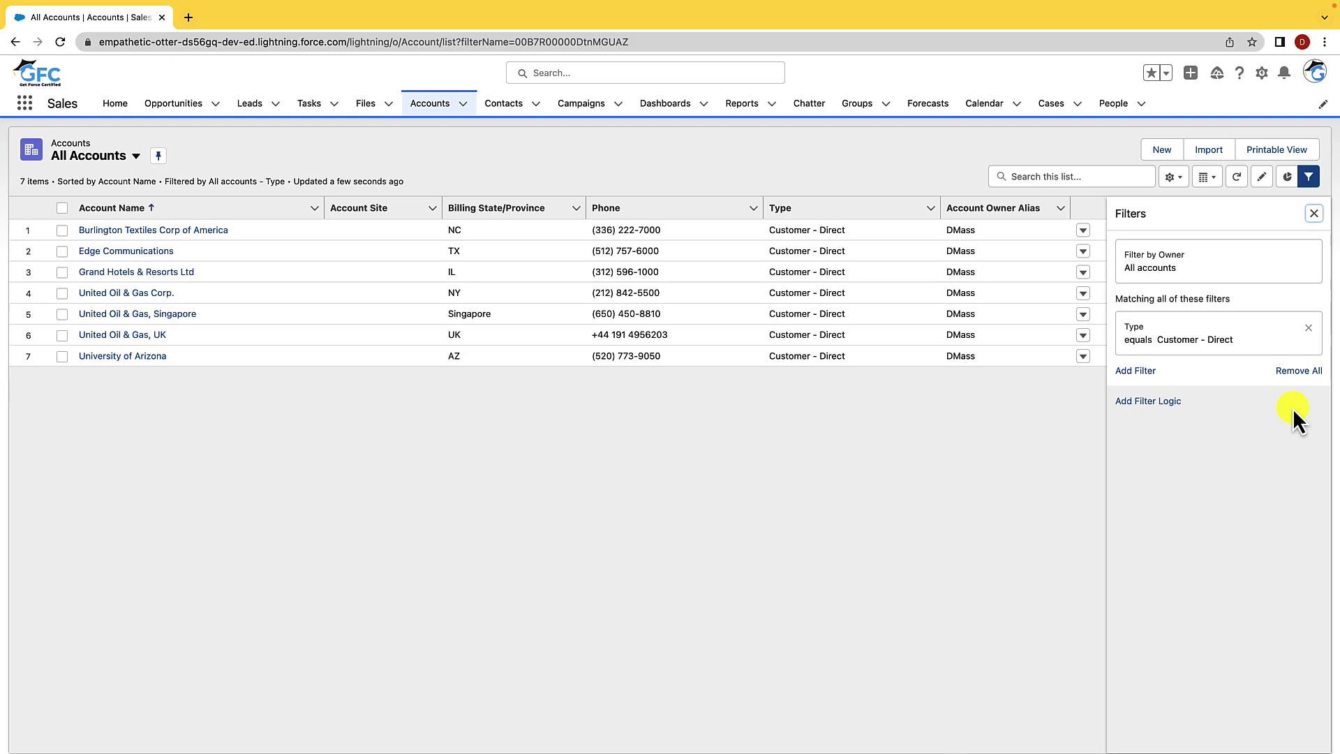
# - Delete the Type filter, save the list view, and close the filters panel
pyautogui.click(1167, 400)
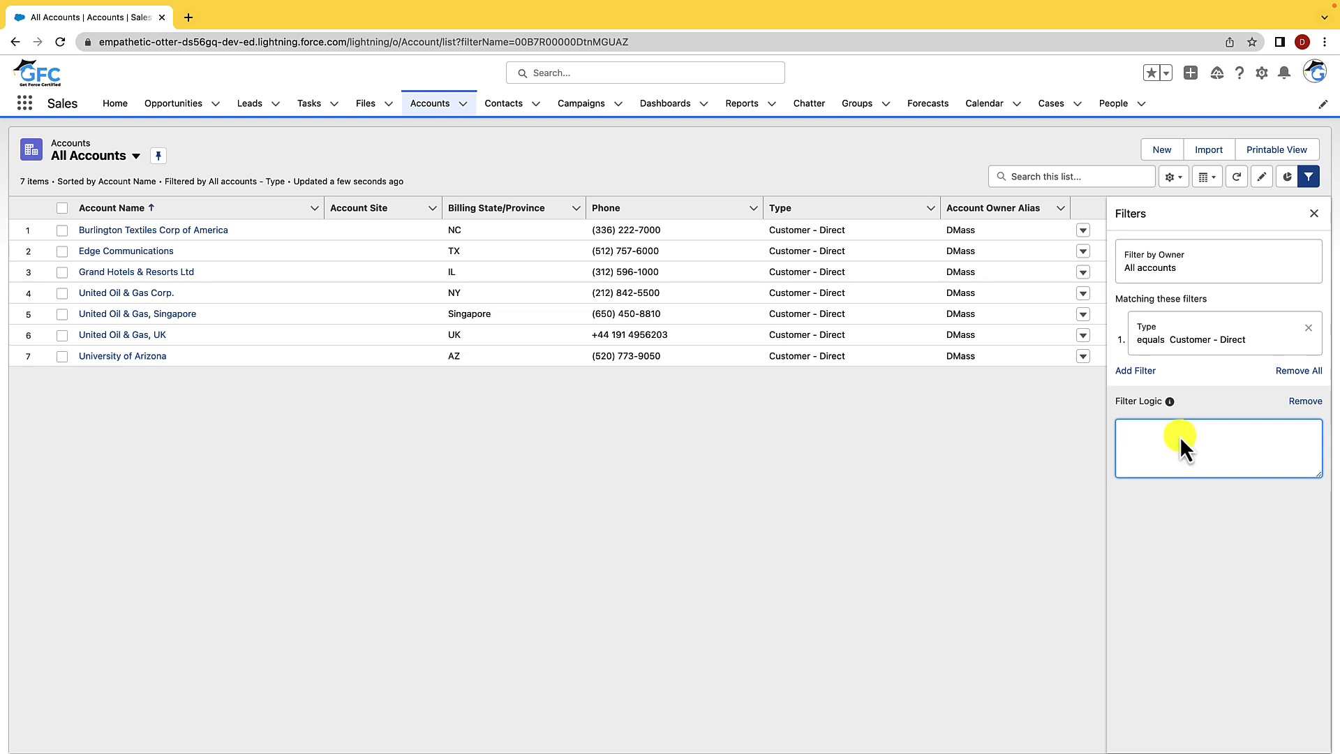
pyautogui.click(1309, 326)
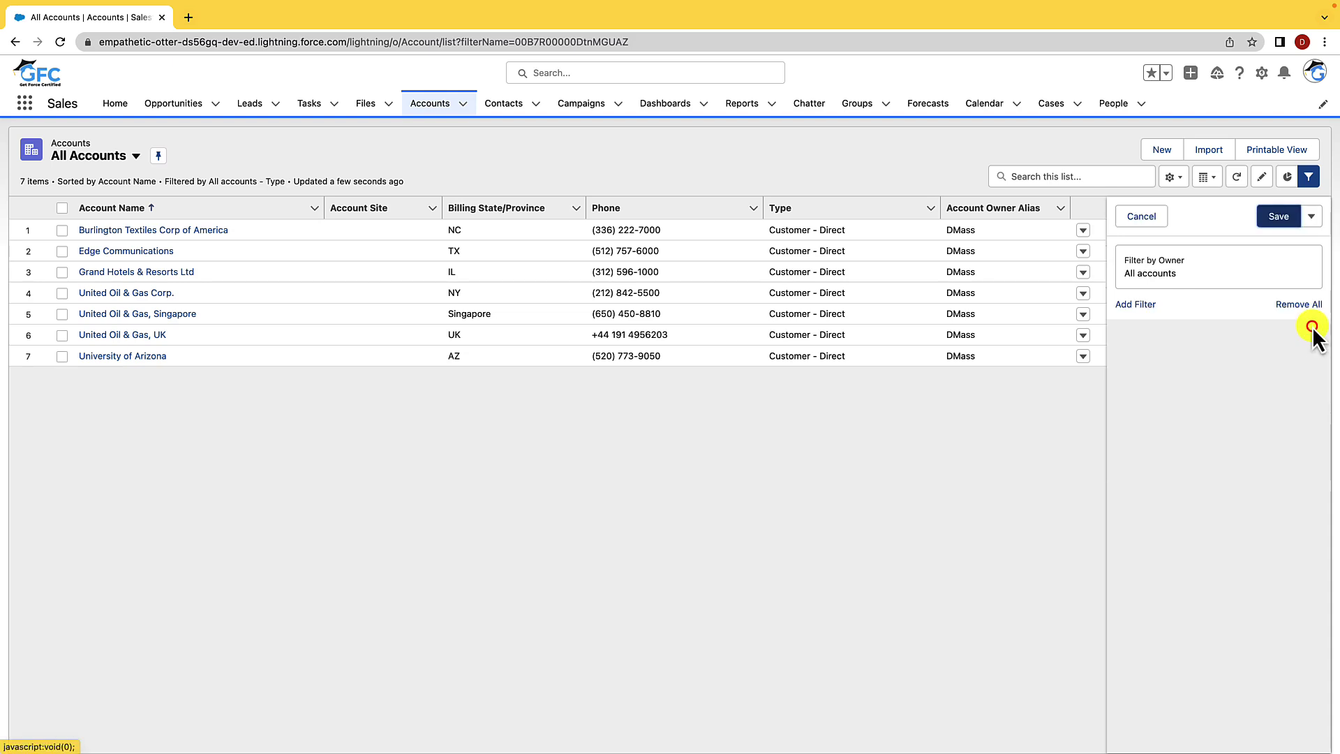
pyautogui.click(1274, 215)
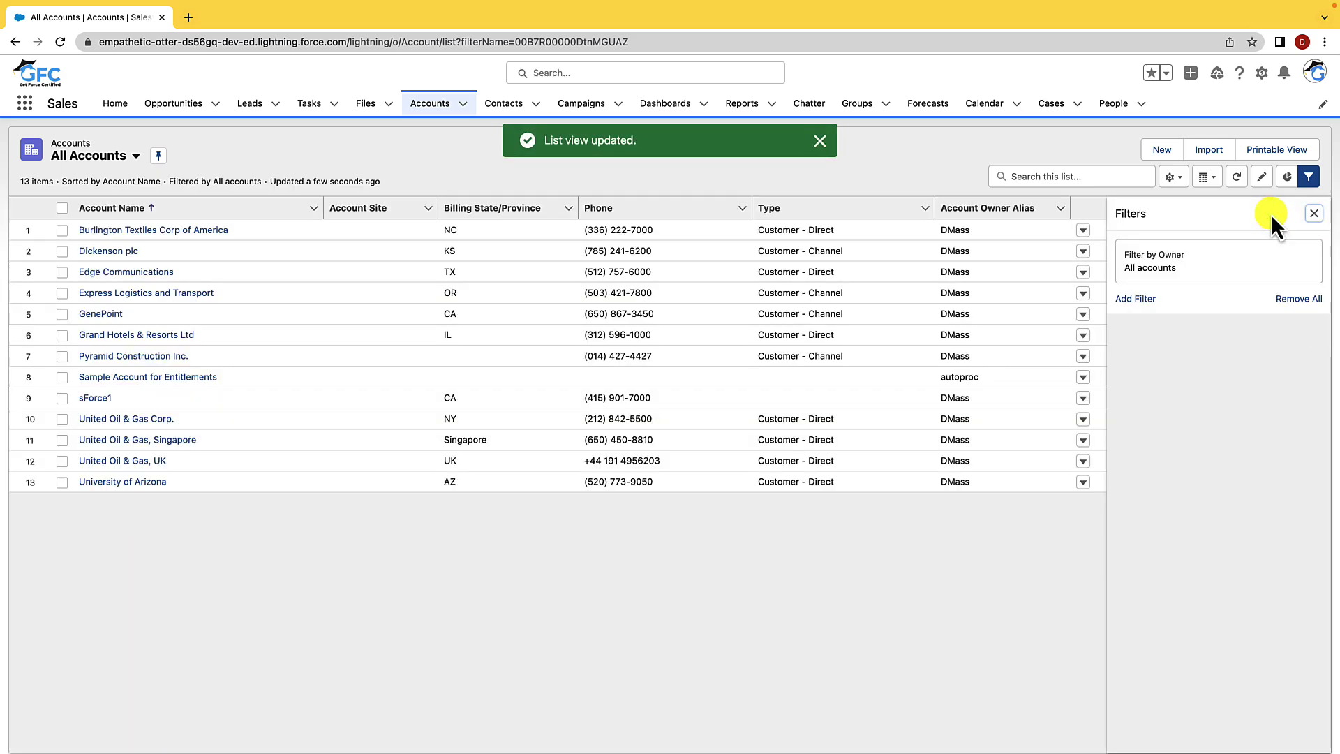
pyautogui.click(1306, 181)
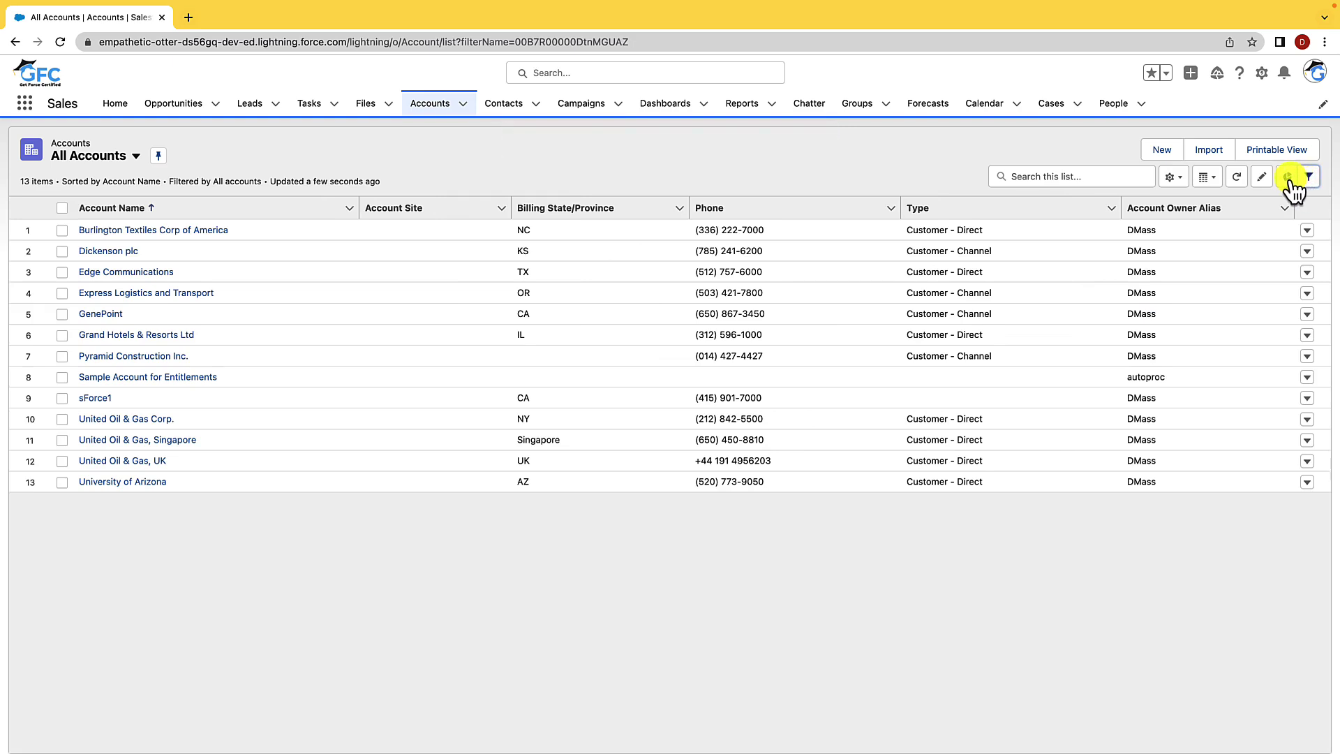
# - Display the Accounts By Industry chart, trying vertical and horizontal bars before choosing donut
pyautogui.click(1288, 177)
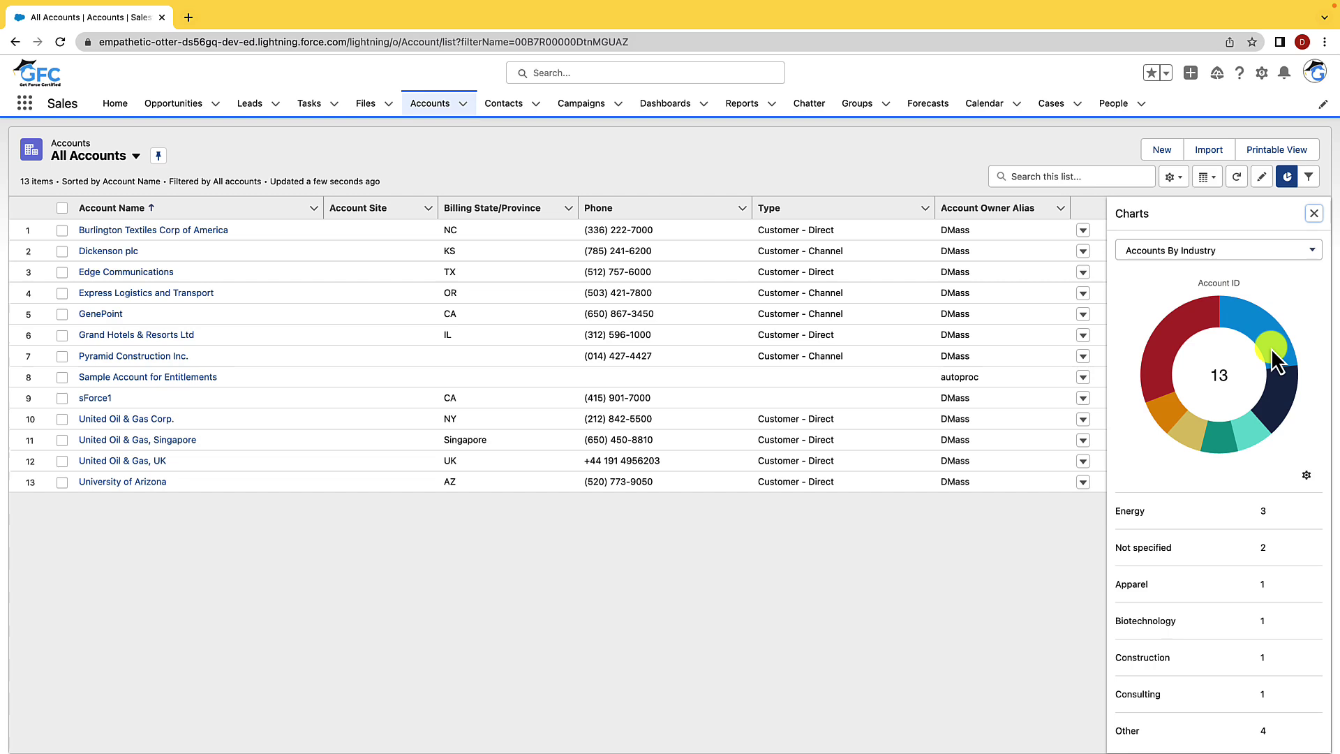
pyautogui.click(1214, 252)
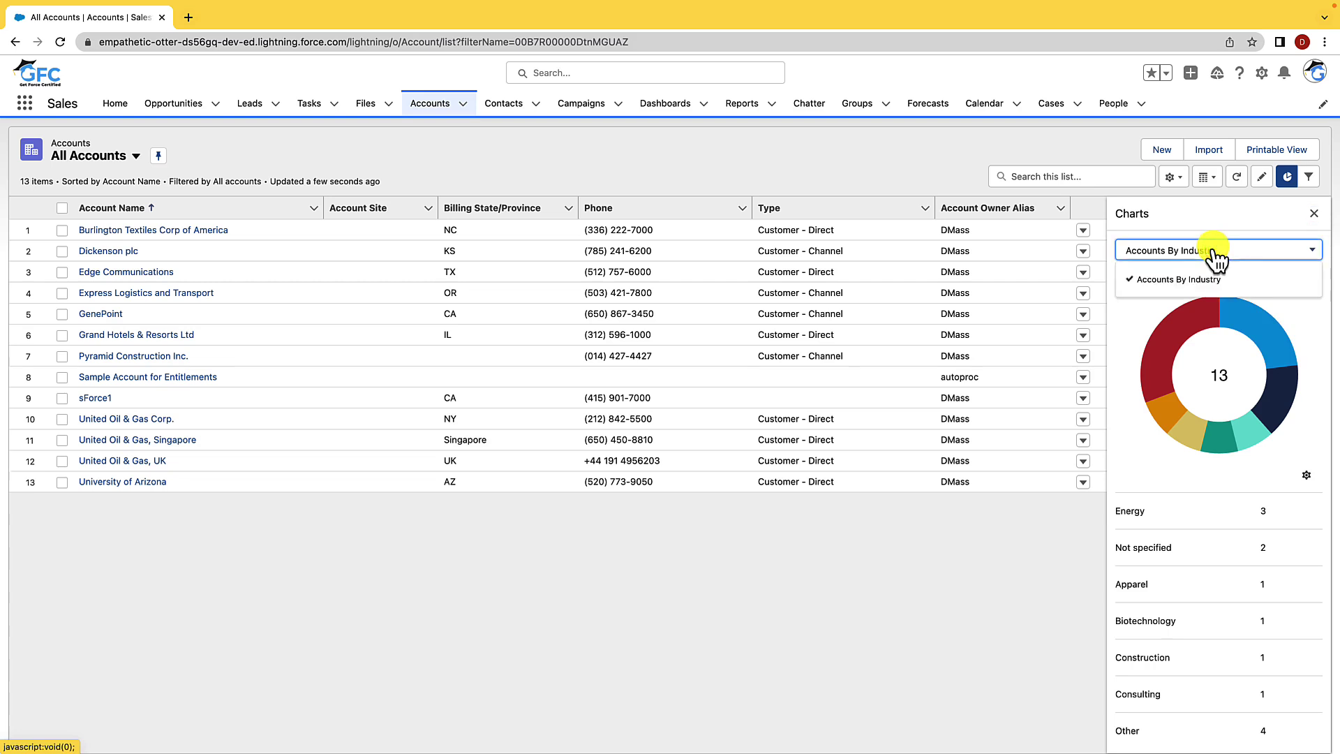
pyautogui.click(1215, 260)
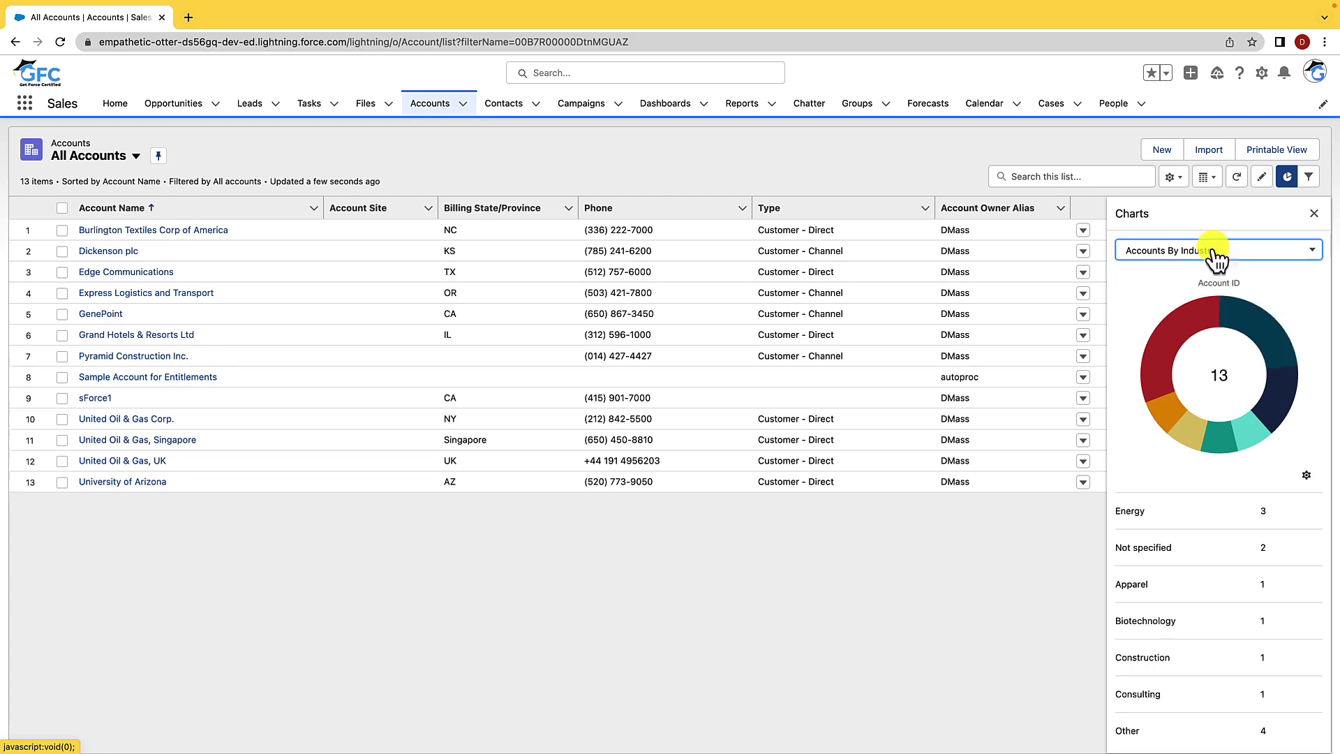
pyautogui.click(1305, 475)
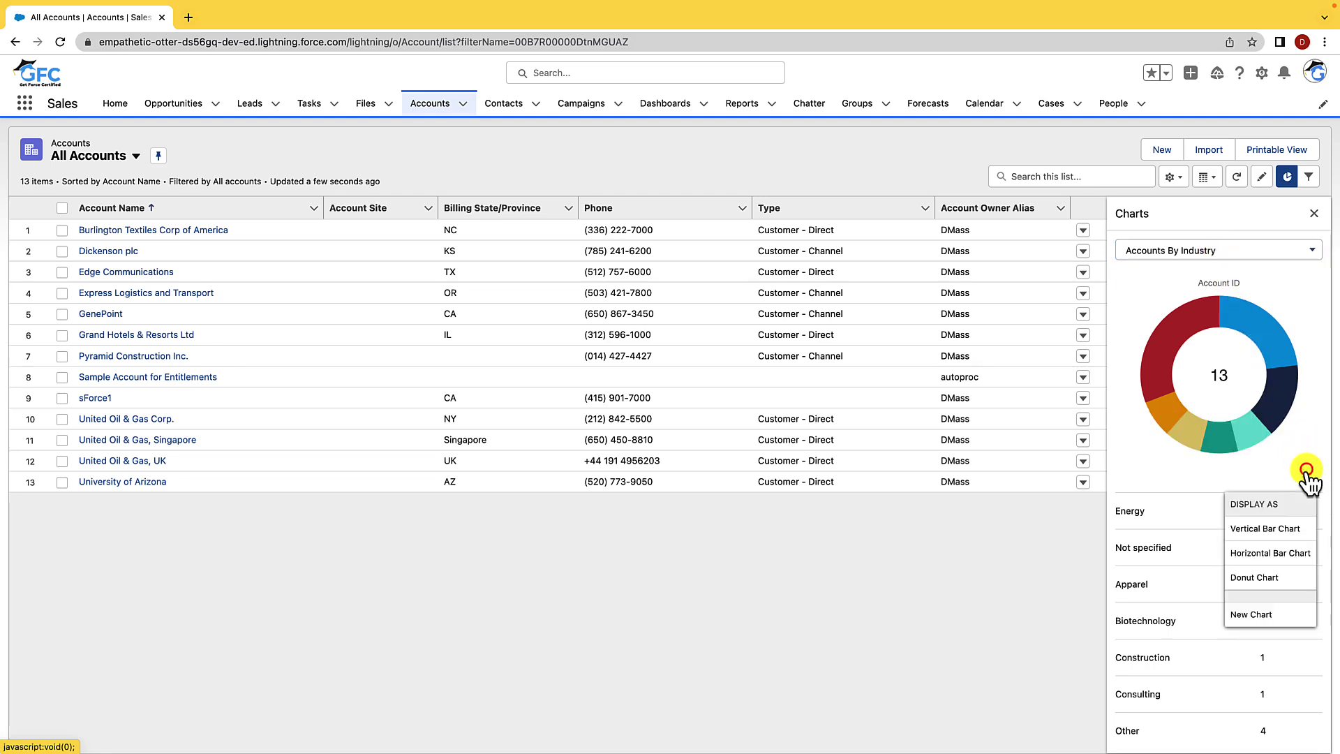
pyautogui.click(1292, 529)
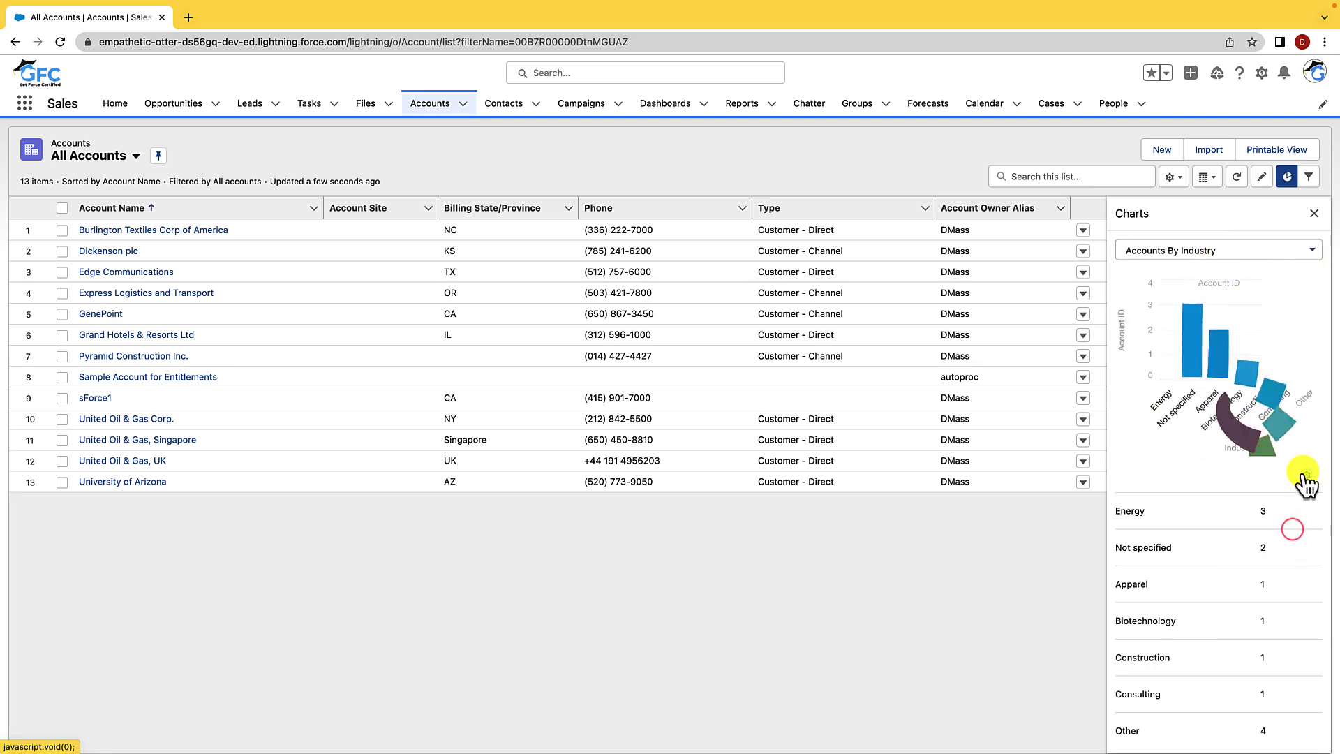
pyautogui.click(1304, 475)
pyautogui.click(1269, 552)
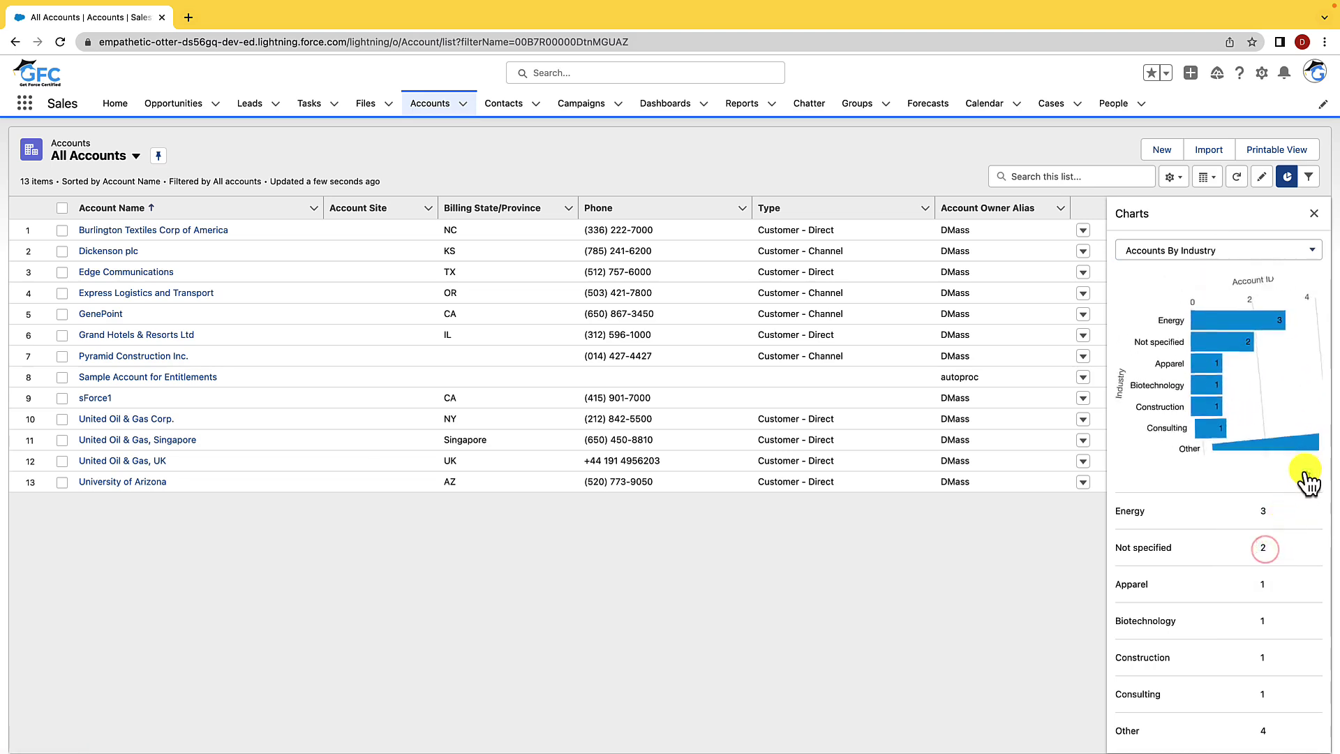
pyautogui.click(1304, 473)
pyautogui.click(1235, 576)
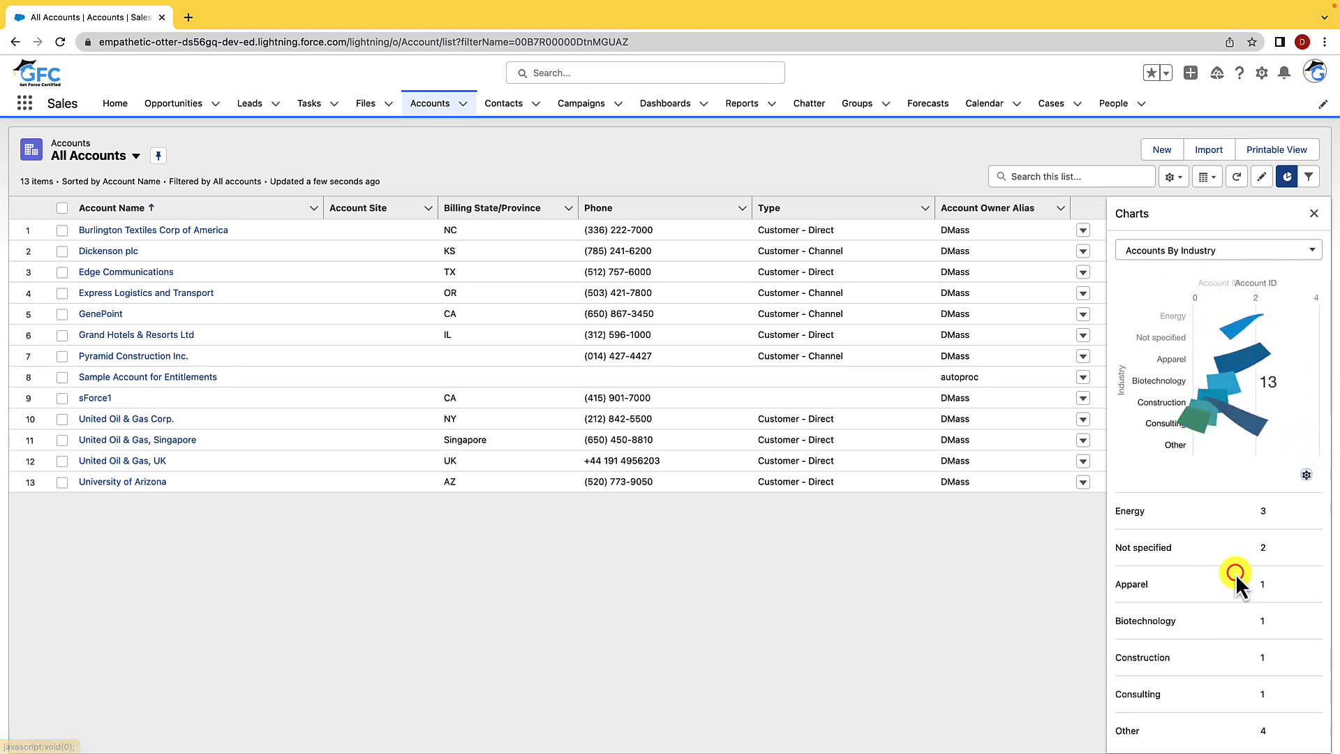
# - Hide the charts, inline-edit Sample Account for Entitlements' Billing State to TX, save and refresh
pyautogui.click(1286, 176)
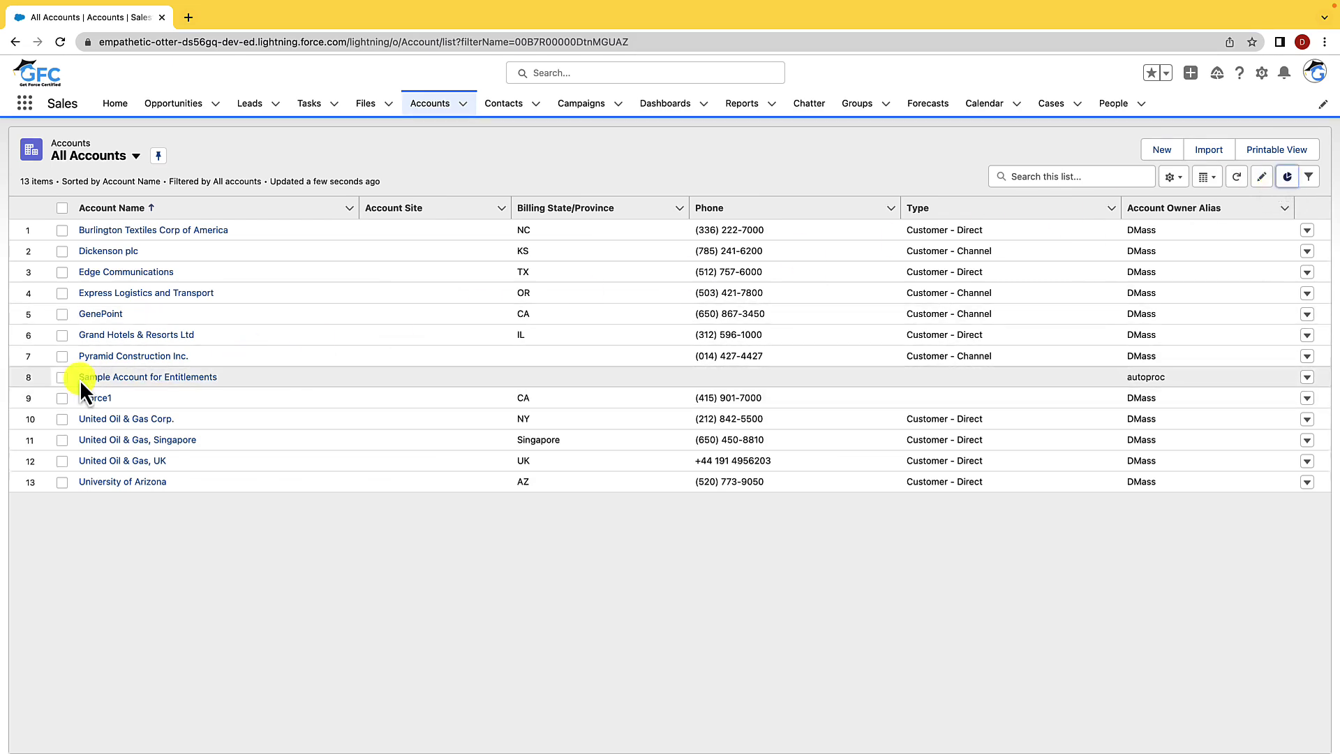
pyautogui.click(543, 379)
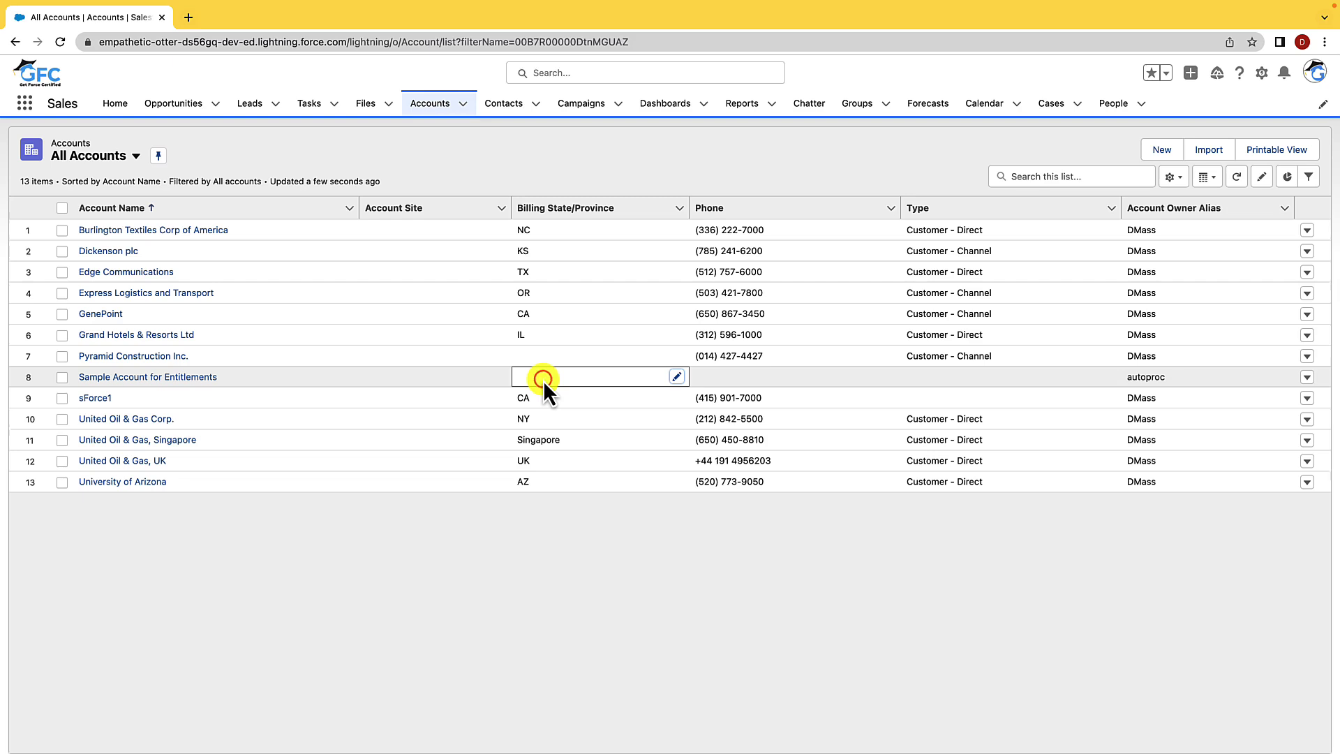
pyautogui.click(1262, 177)
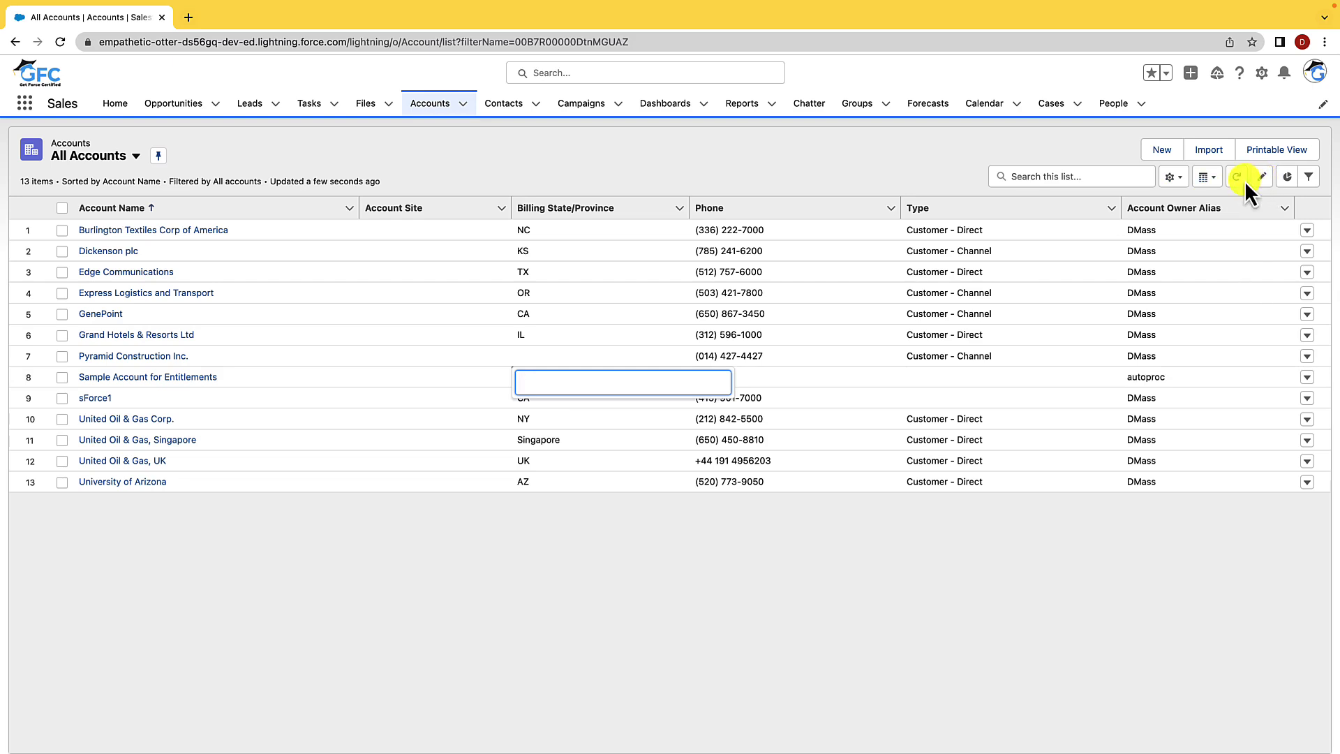
pyautogui.click(625, 573)
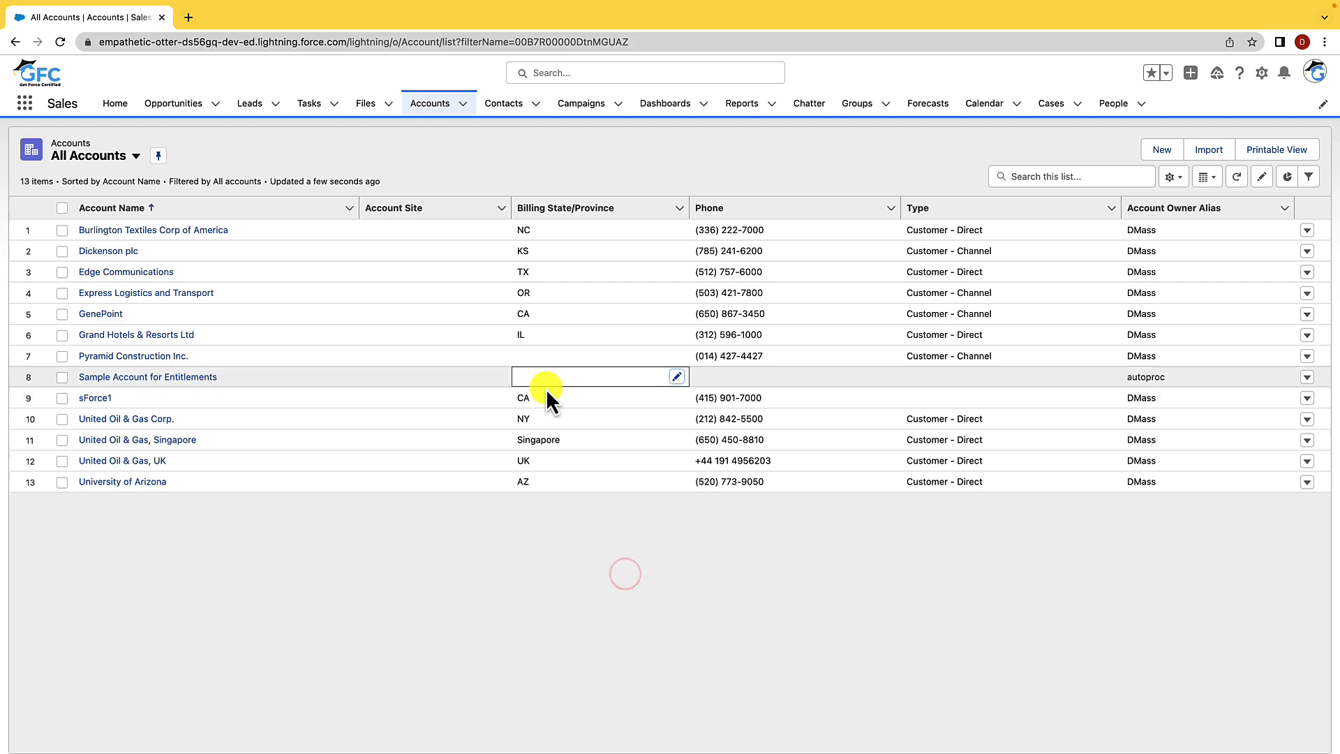
pyautogui.click(675, 377)
pyautogui.write('TX')
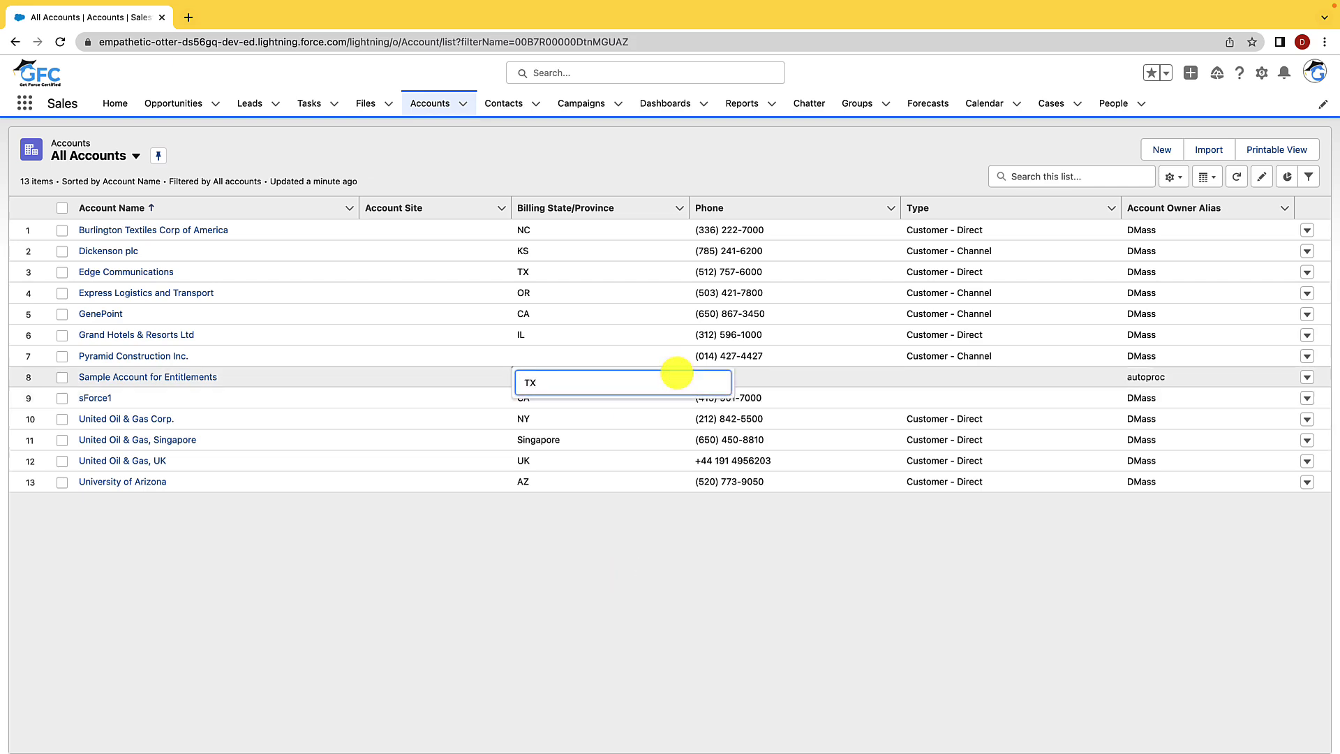
pyautogui.click(593, 520)
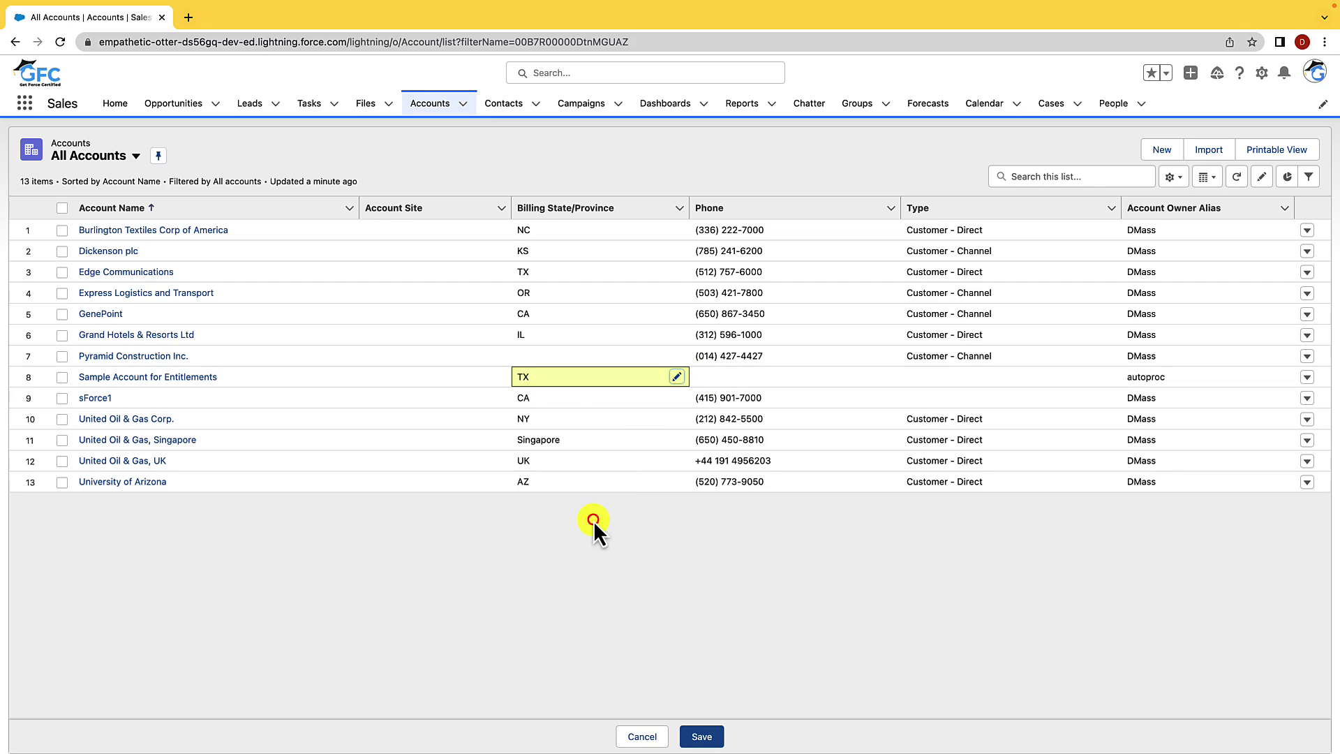
pyautogui.click(706, 736)
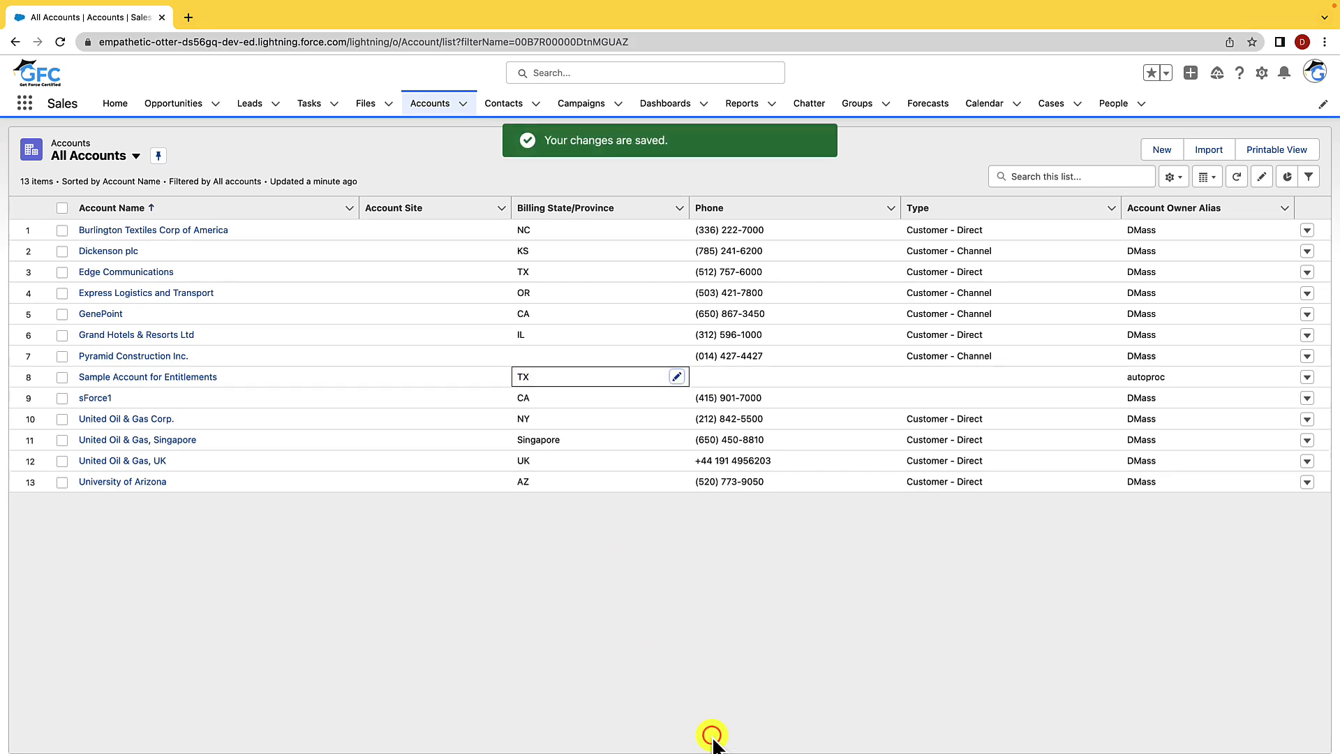
pyautogui.click(1239, 175)
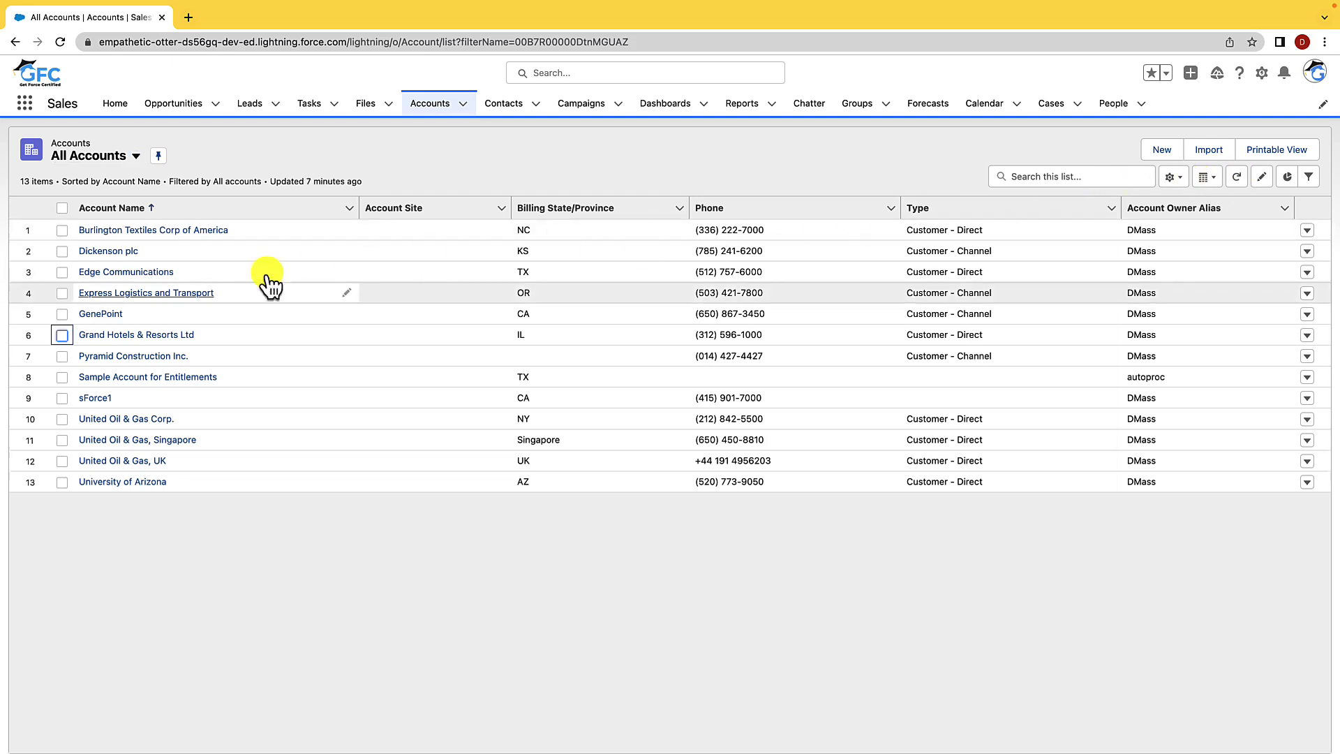
# - Tick Express Logistics and Transport, GenePoint, Grand Hotels & Resorts Ltd and Pyramid Construction Inc
pyautogui.click(63, 293)
pyautogui.click(62, 314)
pyautogui.click(61, 335)
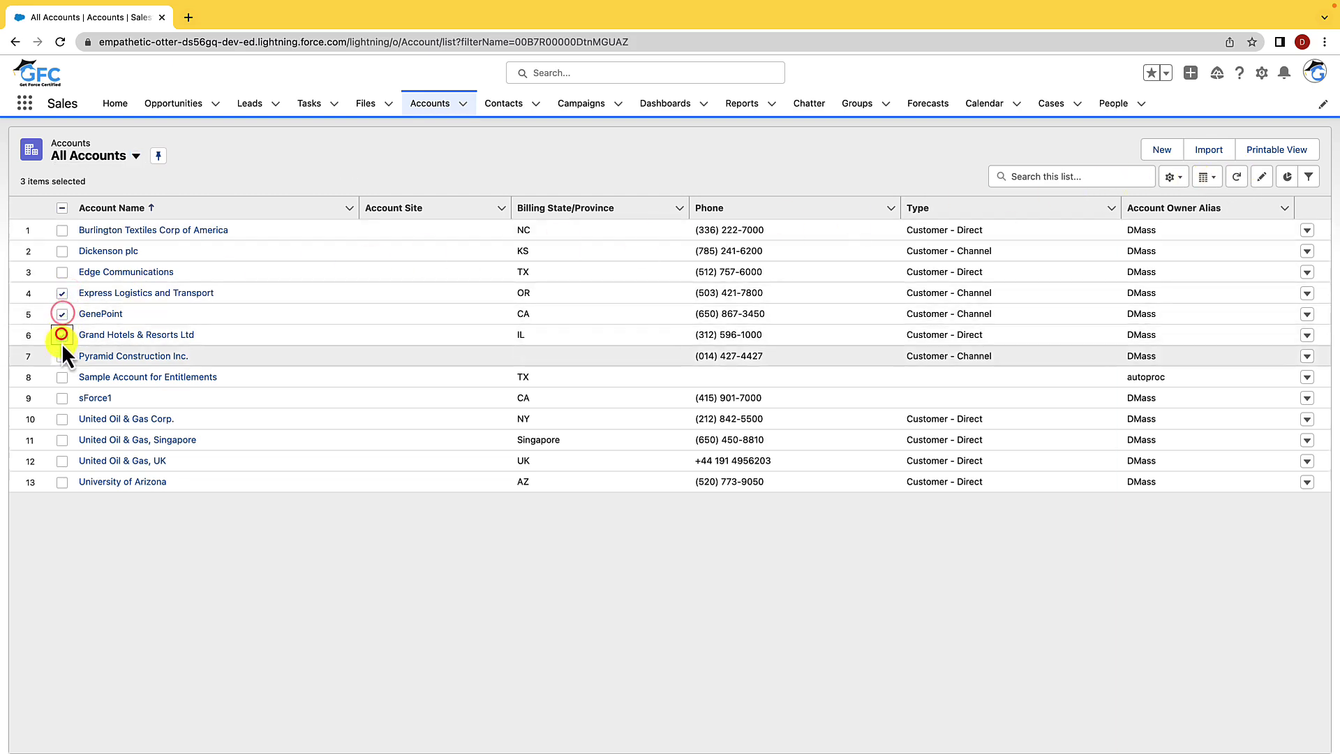
pyautogui.click(61, 351)
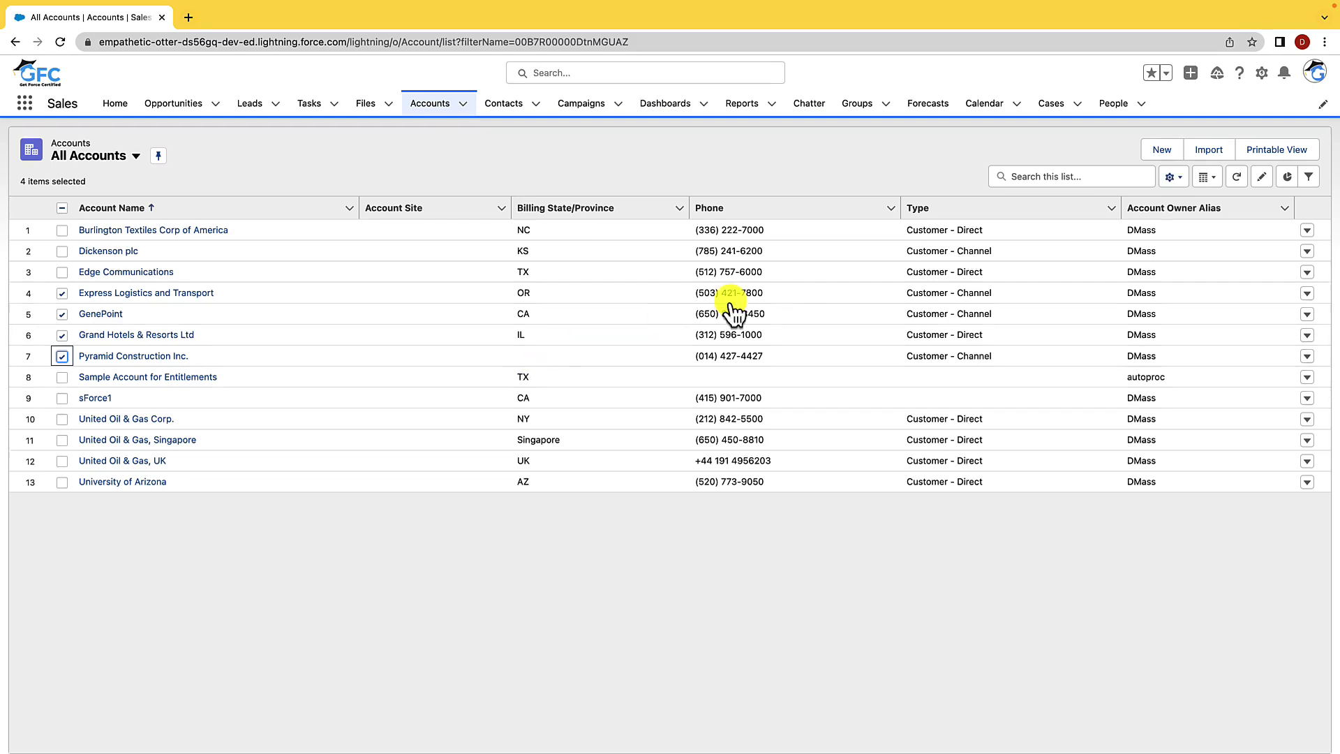
pyautogui.click(1205, 177)
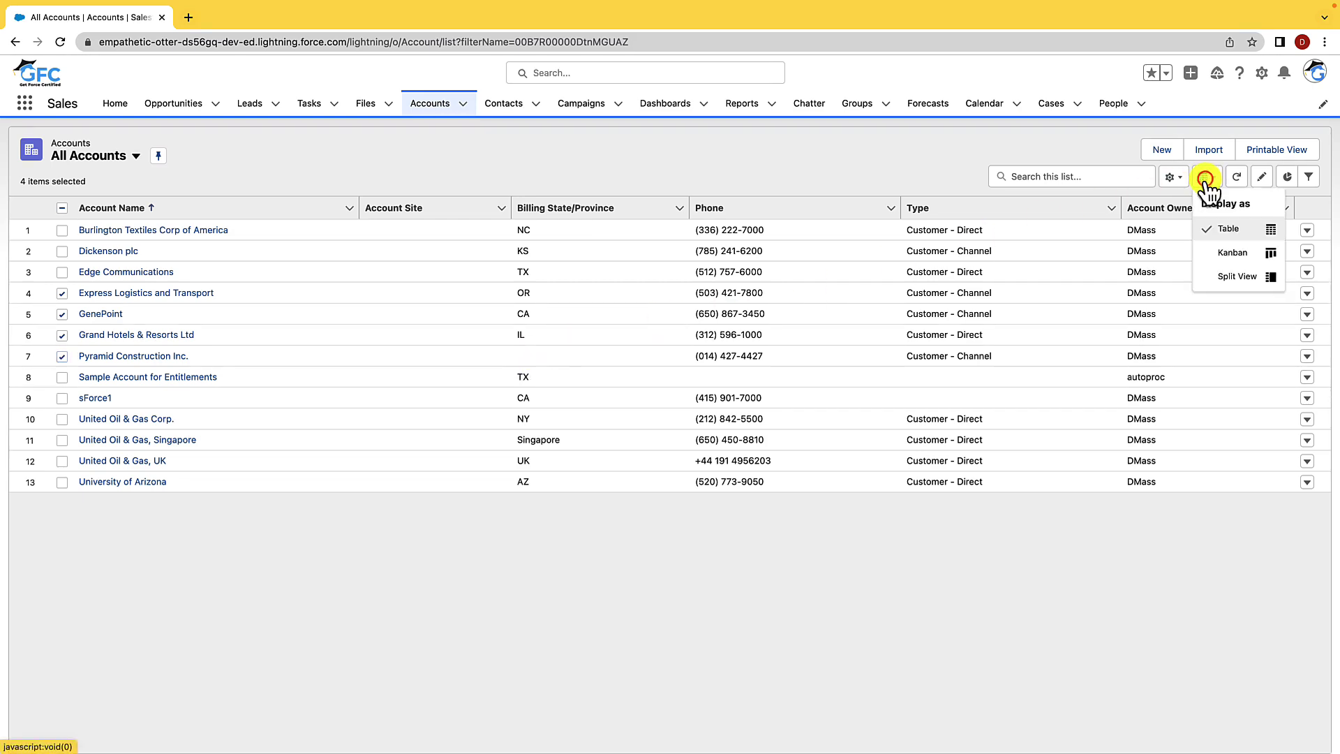
# - Display accounts in Split View and browse Burlington Textiles, Dickenson plc and Edge Communications
pyautogui.click(1235, 277)
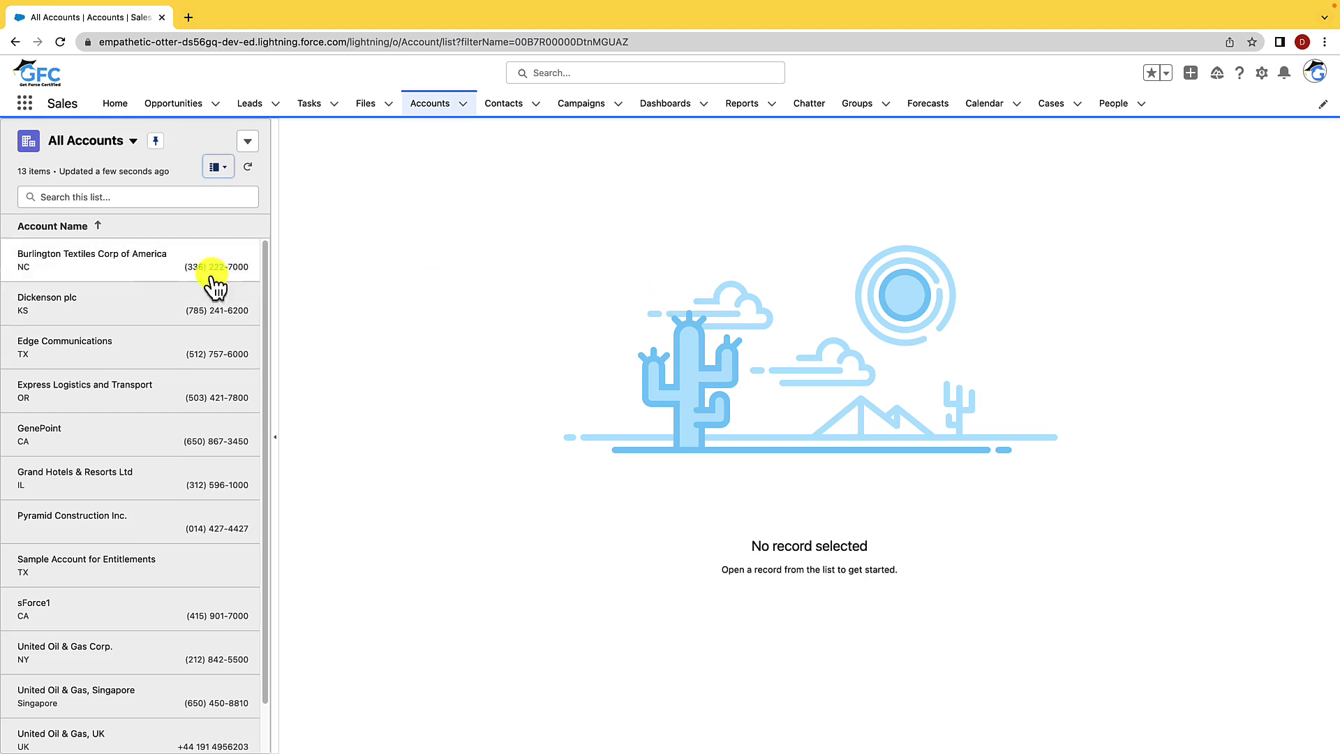
pyautogui.click(132, 263)
pyautogui.click(134, 317)
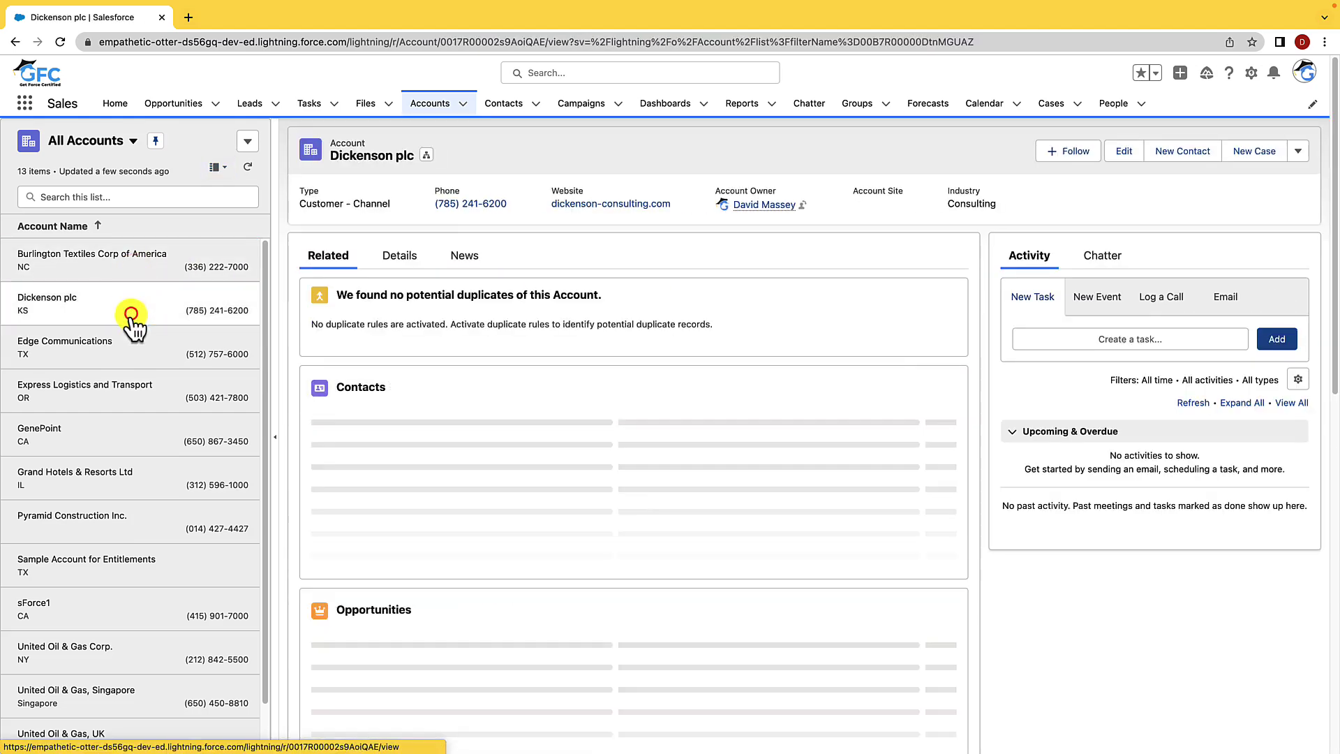
pyautogui.click(125, 357)
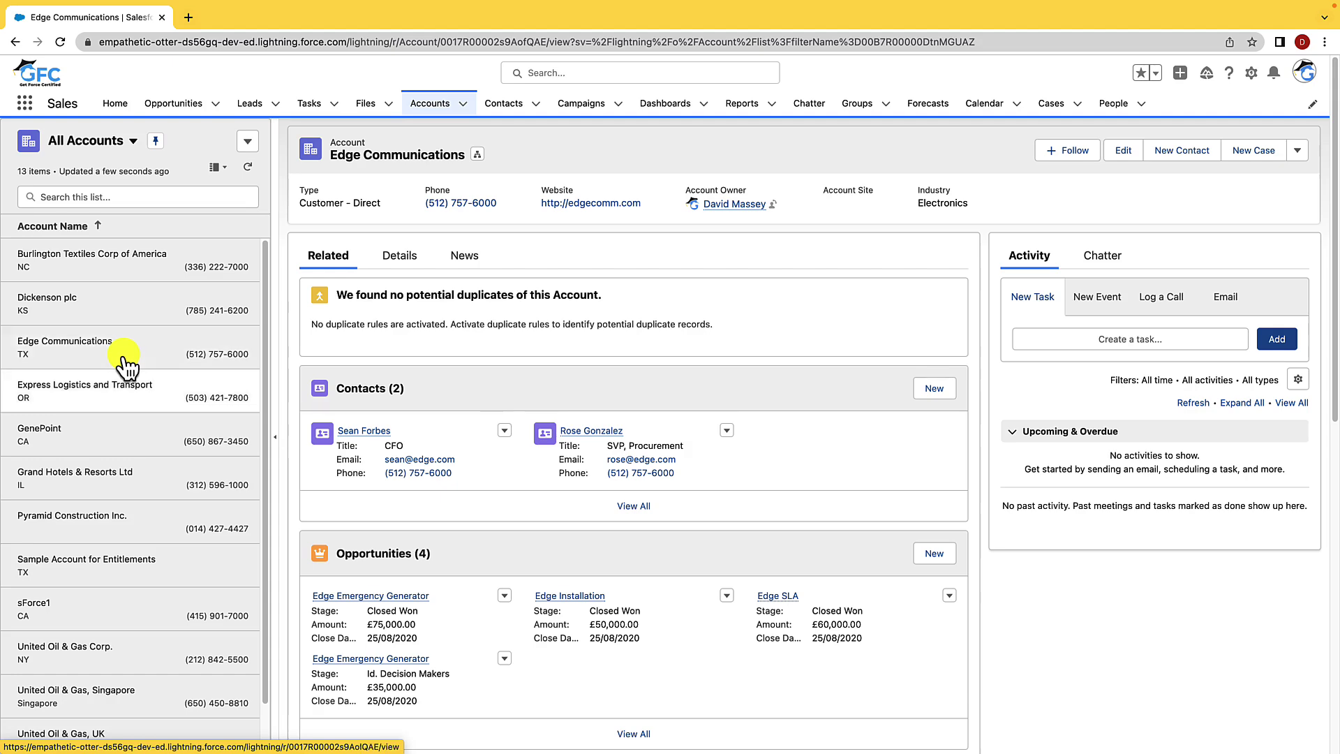
# - Collapse and re-expand the account list panel, then go to Opportunities
pyautogui.click(275, 404)
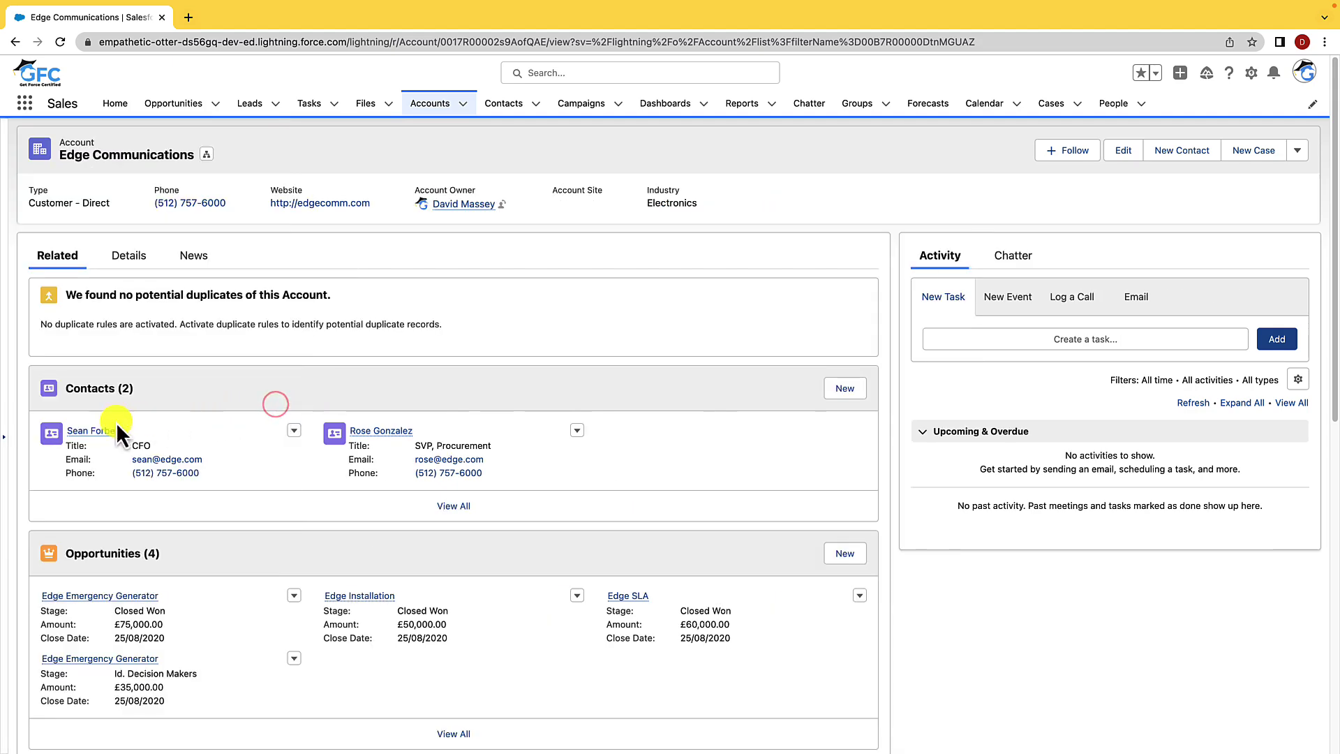
pyautogui.click(5, 436)
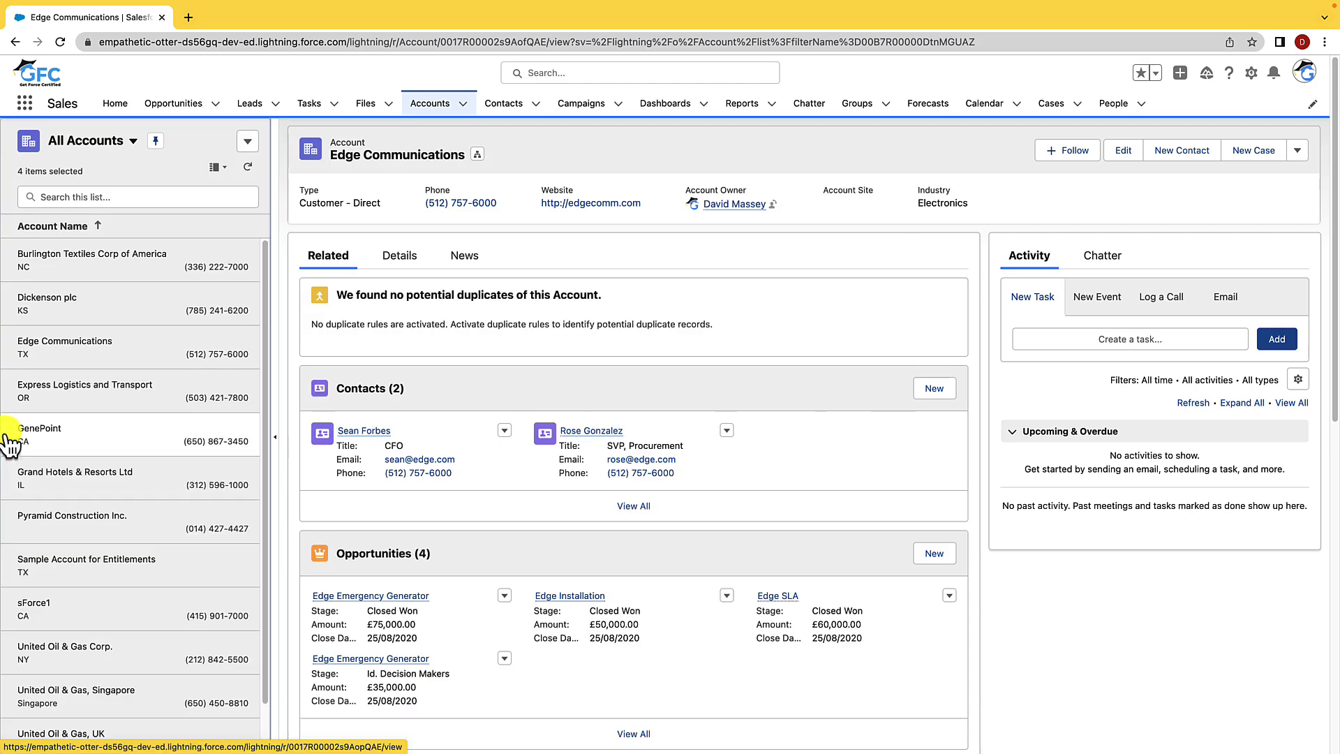
pyautogui.click(247, 142)
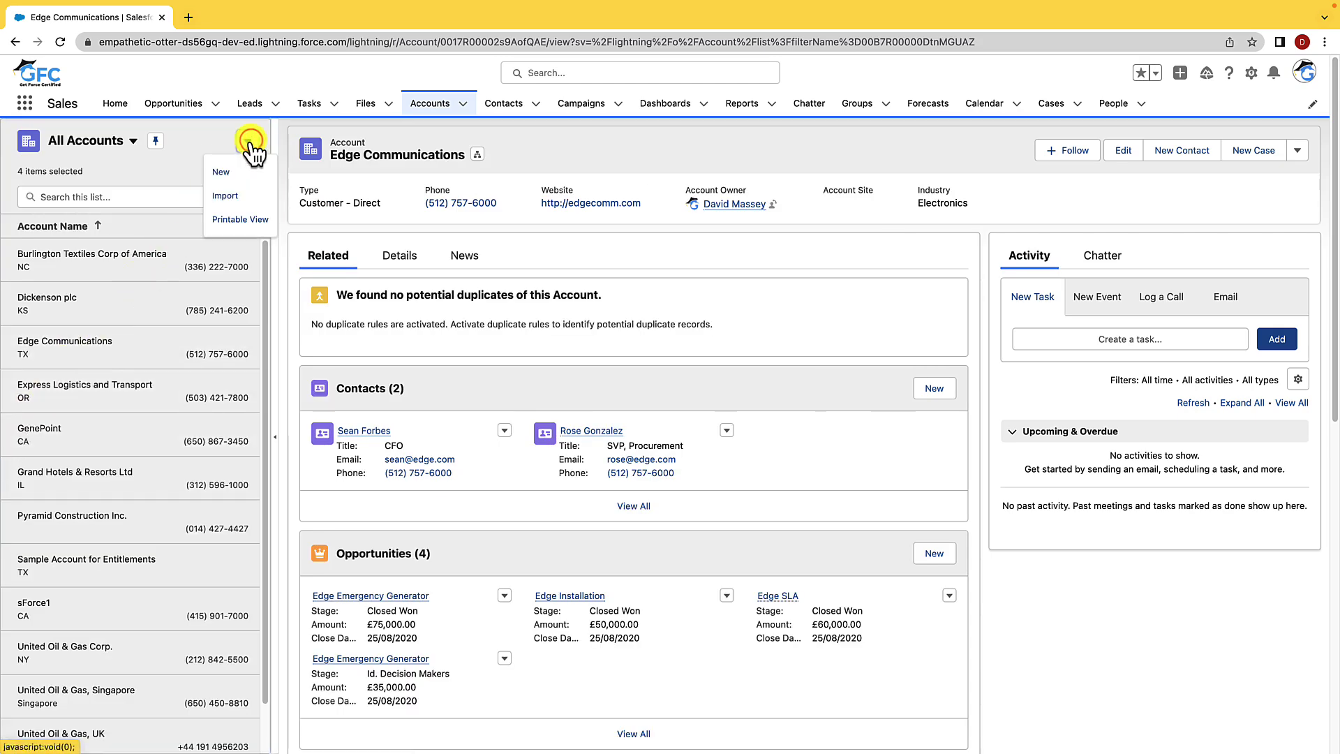
pyautogui.click(248, 143)
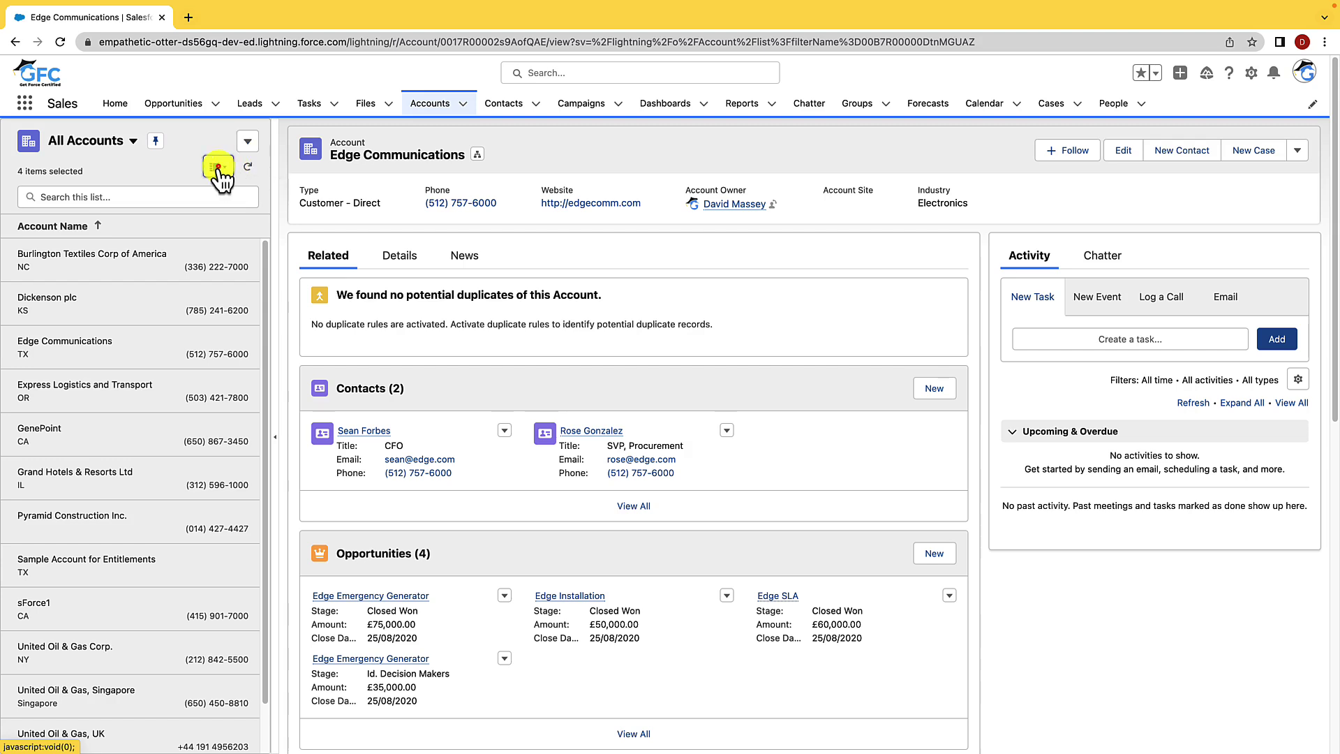
pyautogui.click(215, 168)
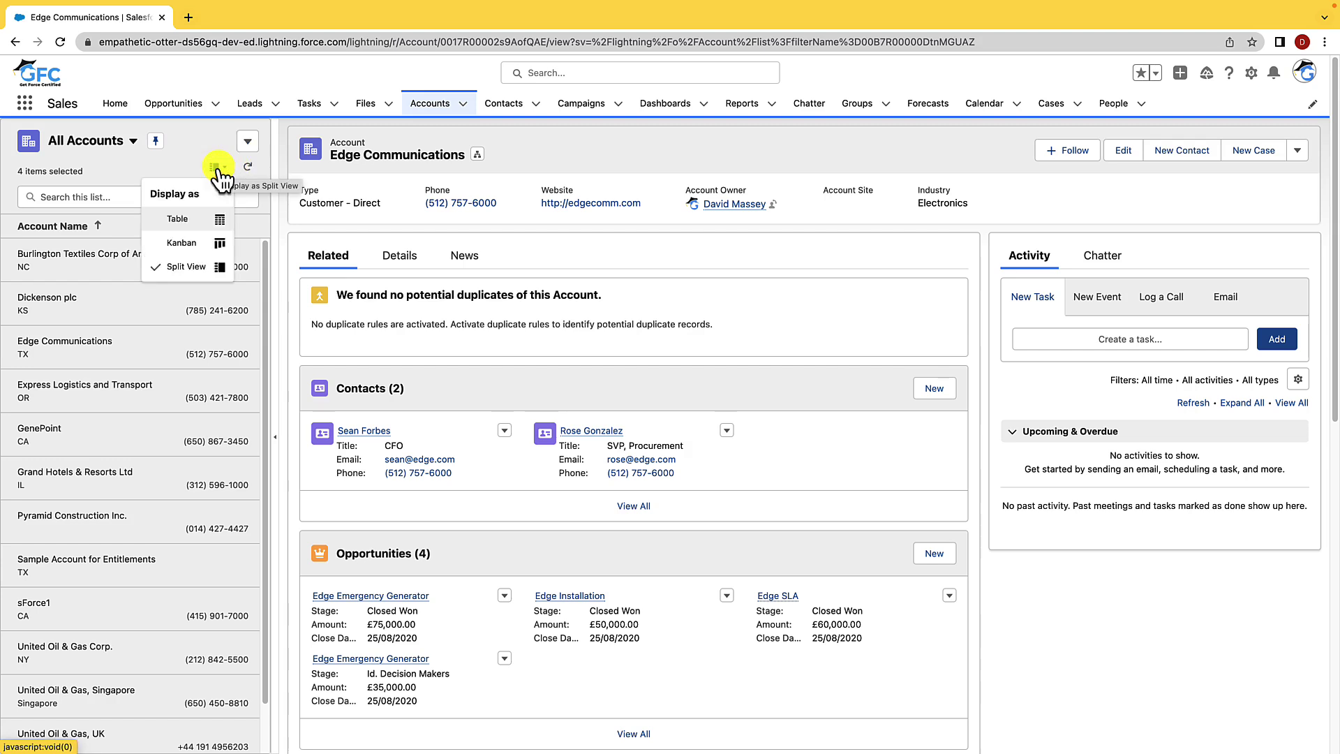
pyautogui.click(209, 146)
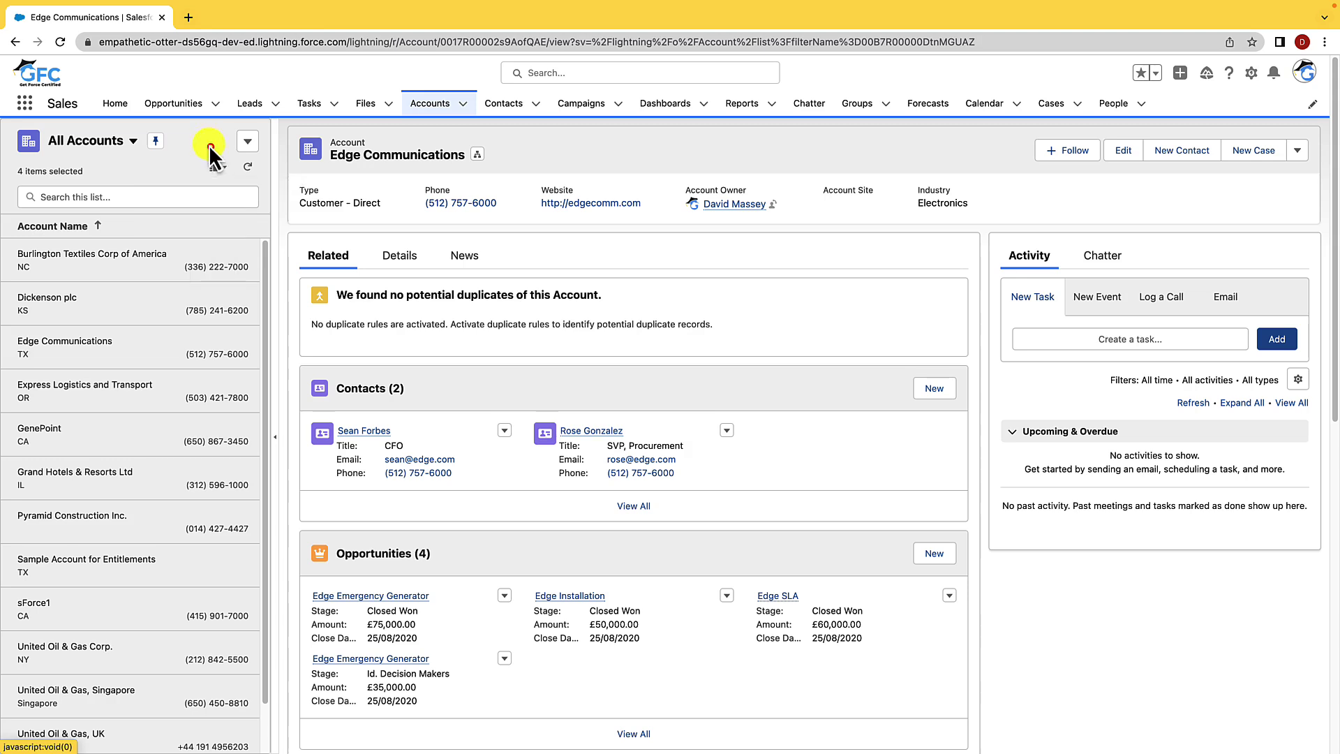
pyautogui.click(182, 109)
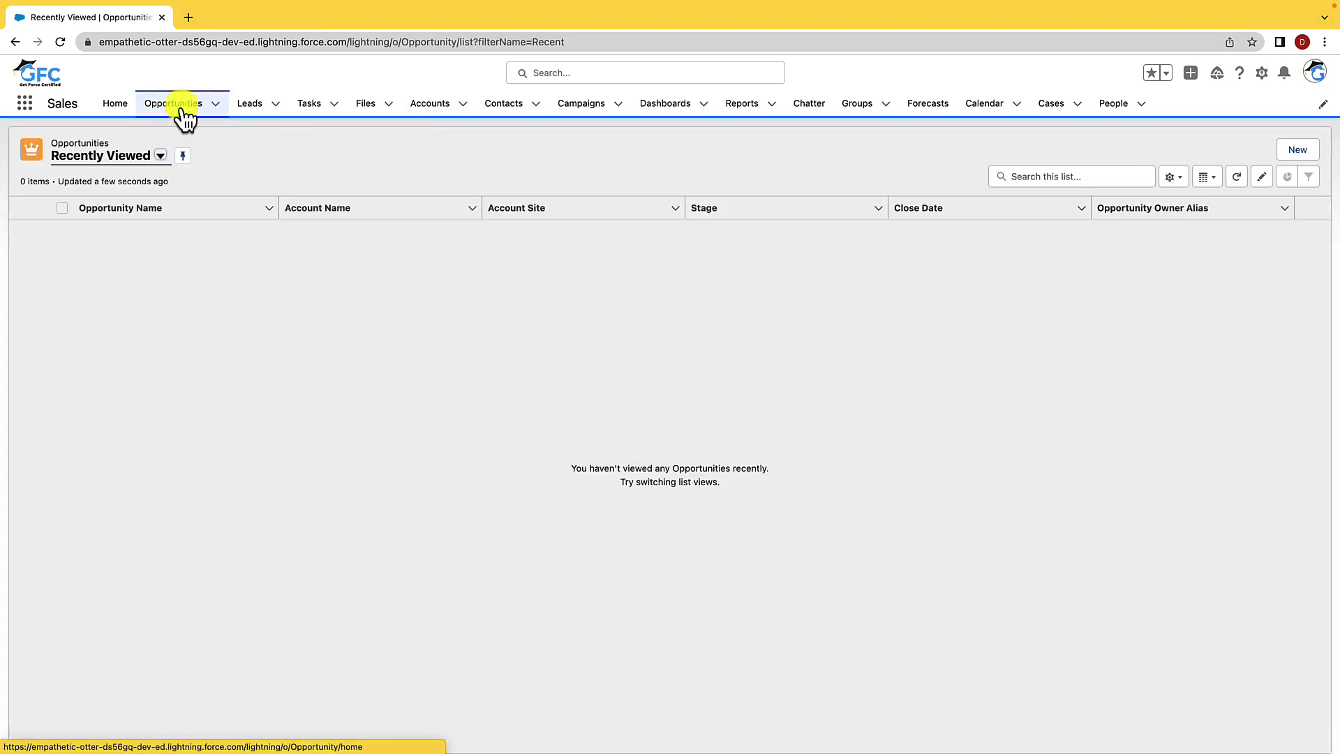
# - Switch to the All Opportunities view and display it as a Kanban board
pyautogui.click(160, 156)
pyautogui.click(120, 234)
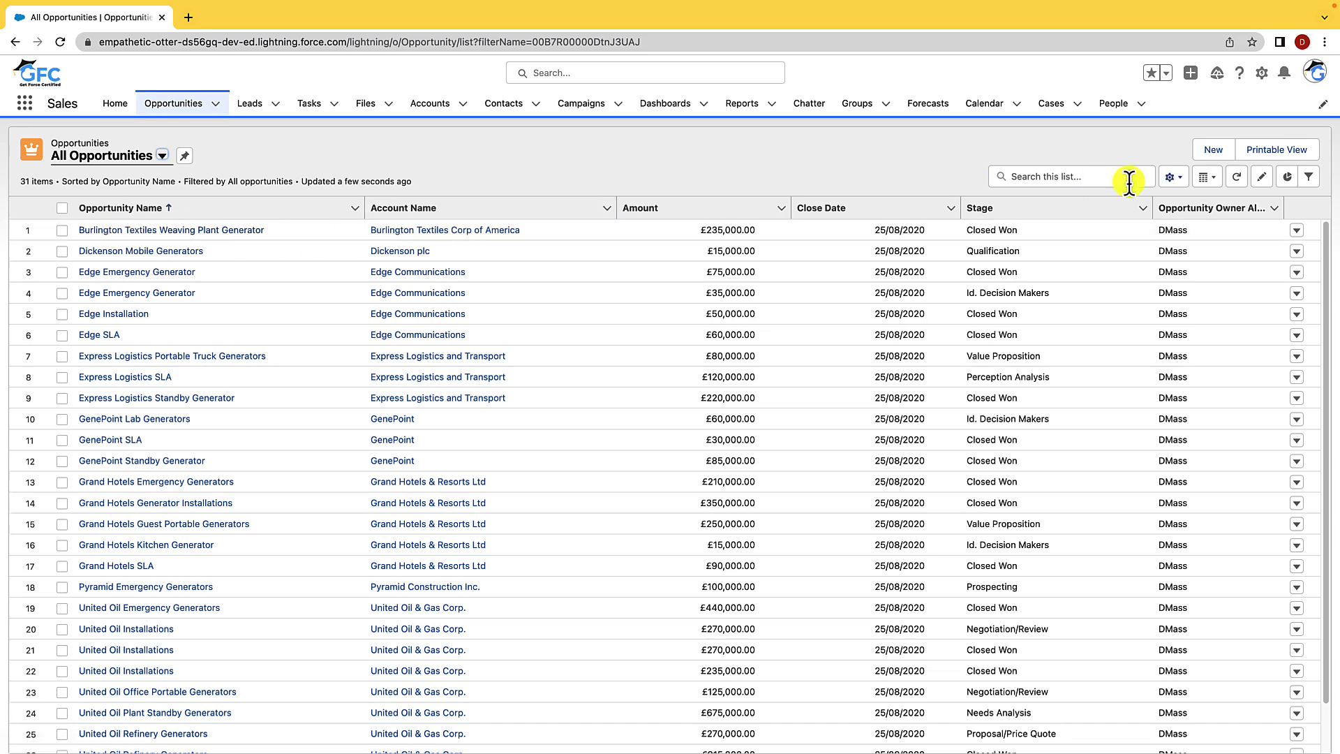
pyautogui.click(1207, 177)
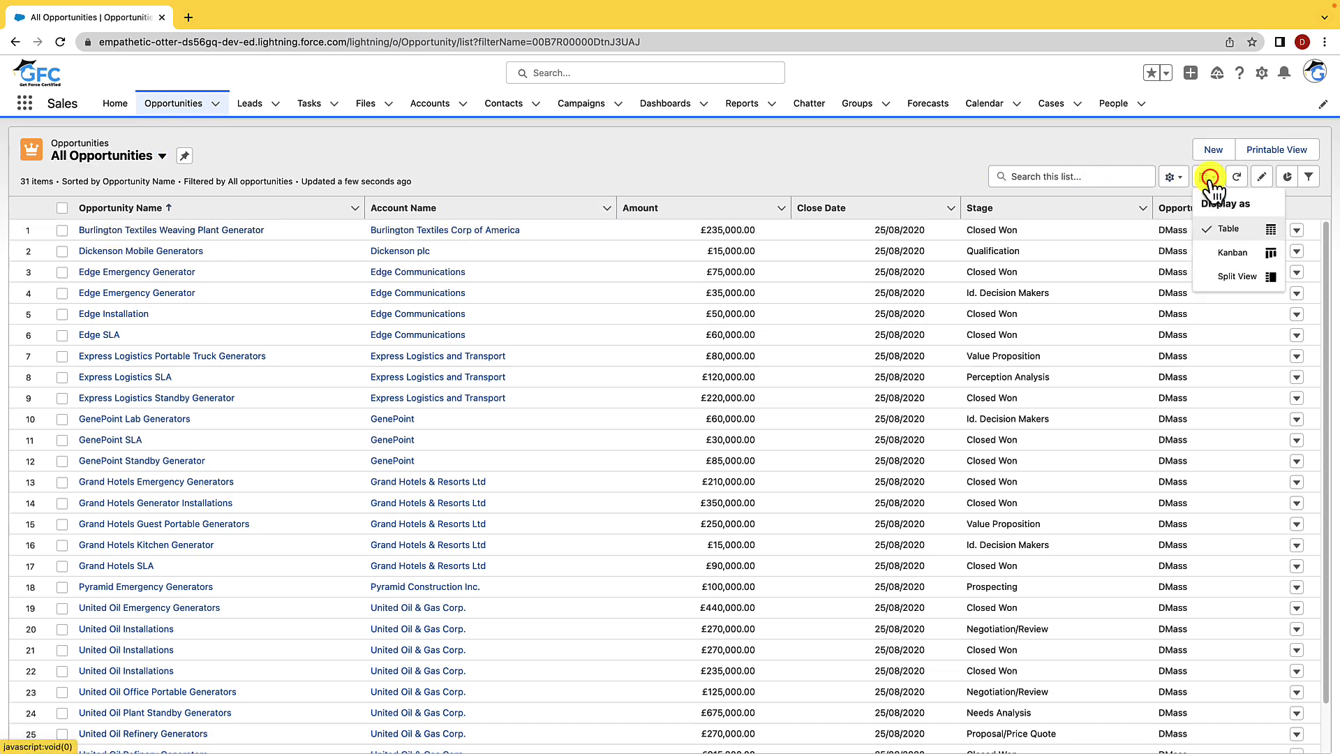
pyautogui.click(1226, 260)
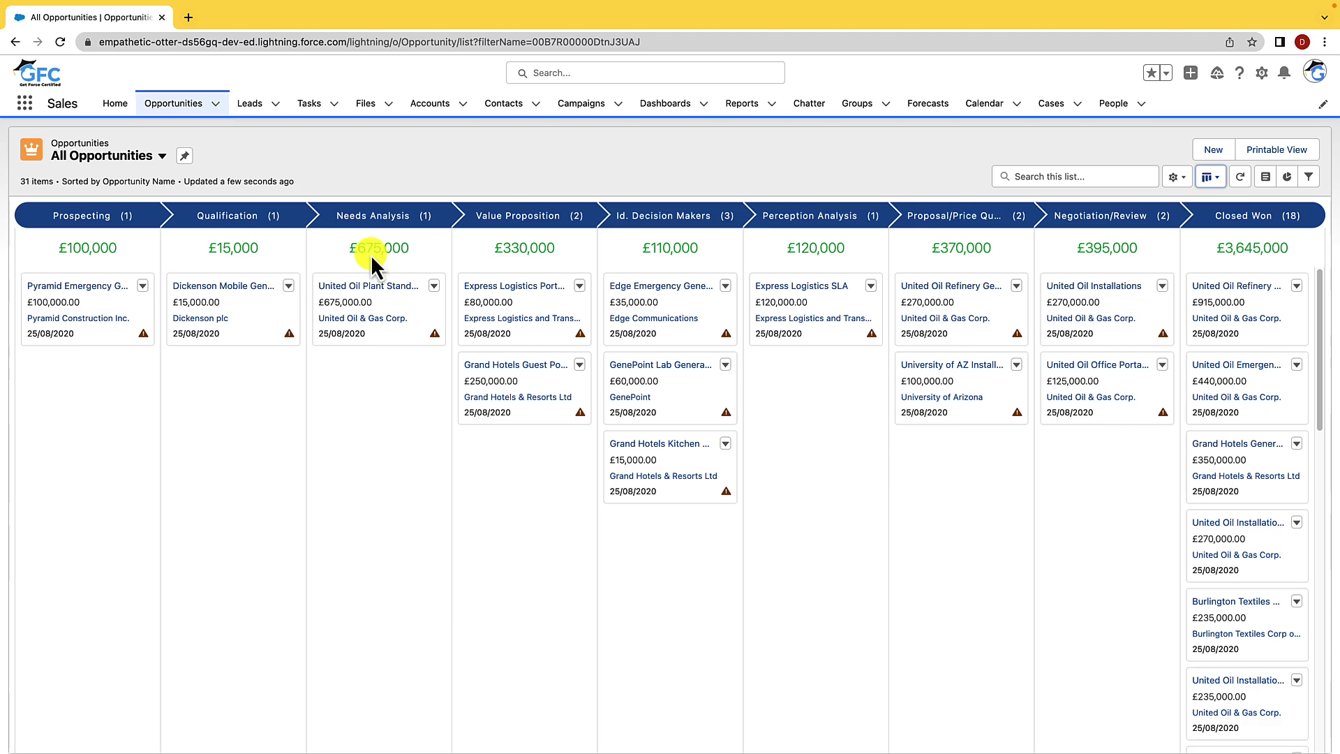
# - In Kanban Settings, keep grouping by Stage and column totals summarized by Amount
pyautogui.click(1177, 178)
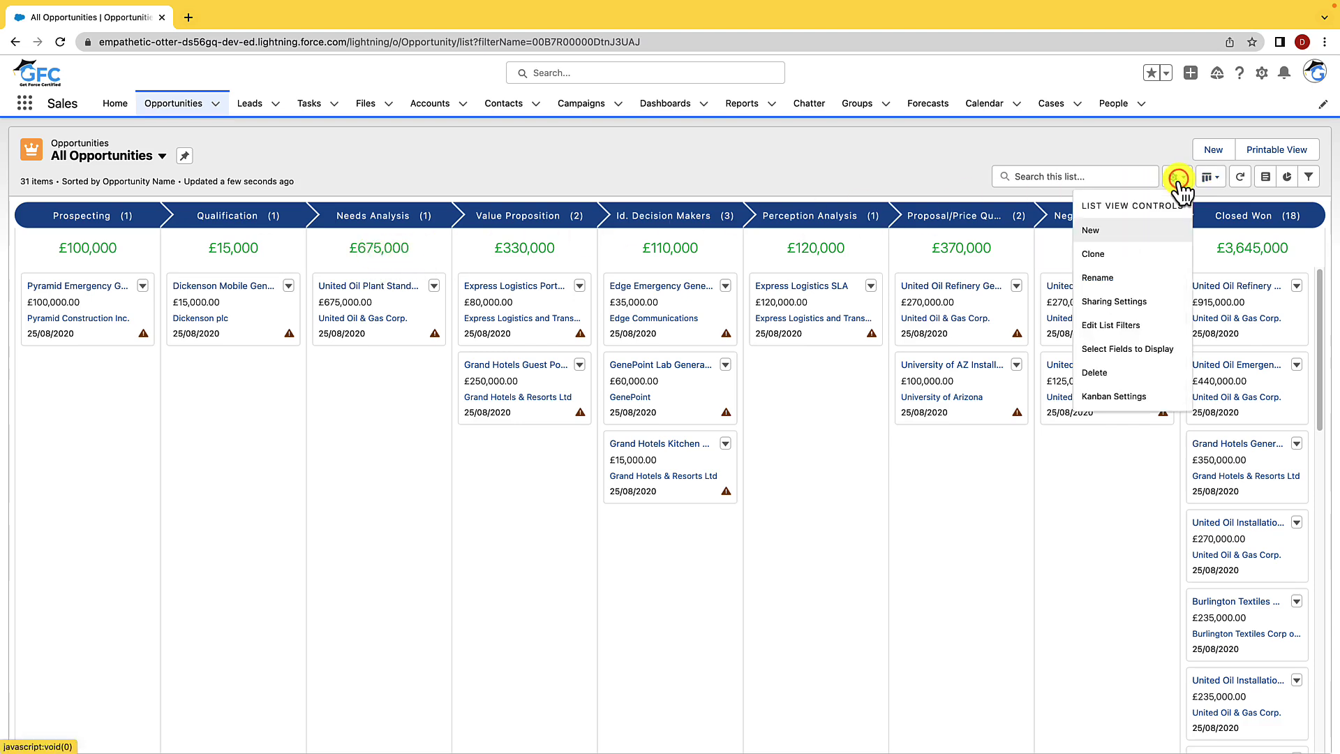
pyautogui.click(1118, 396)
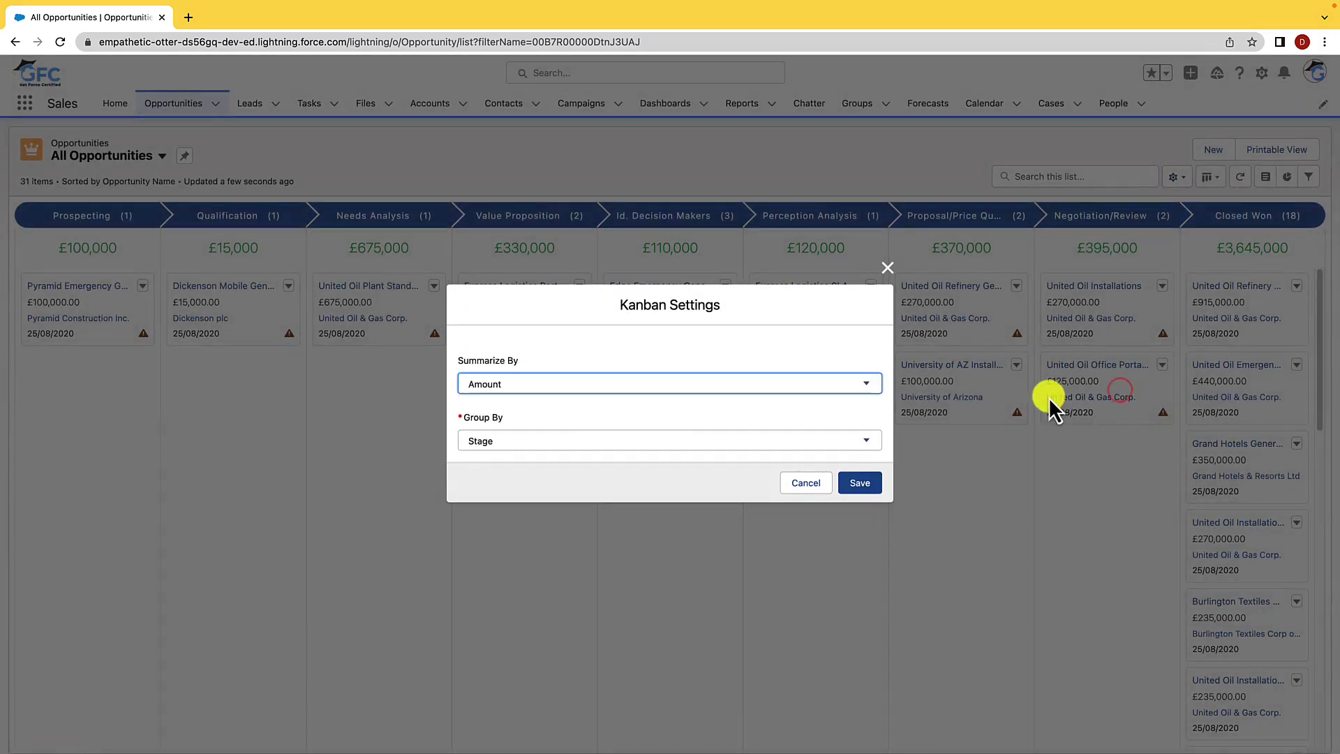
pyautogui.click(526, 440)
pyautogui.click(526, 440)
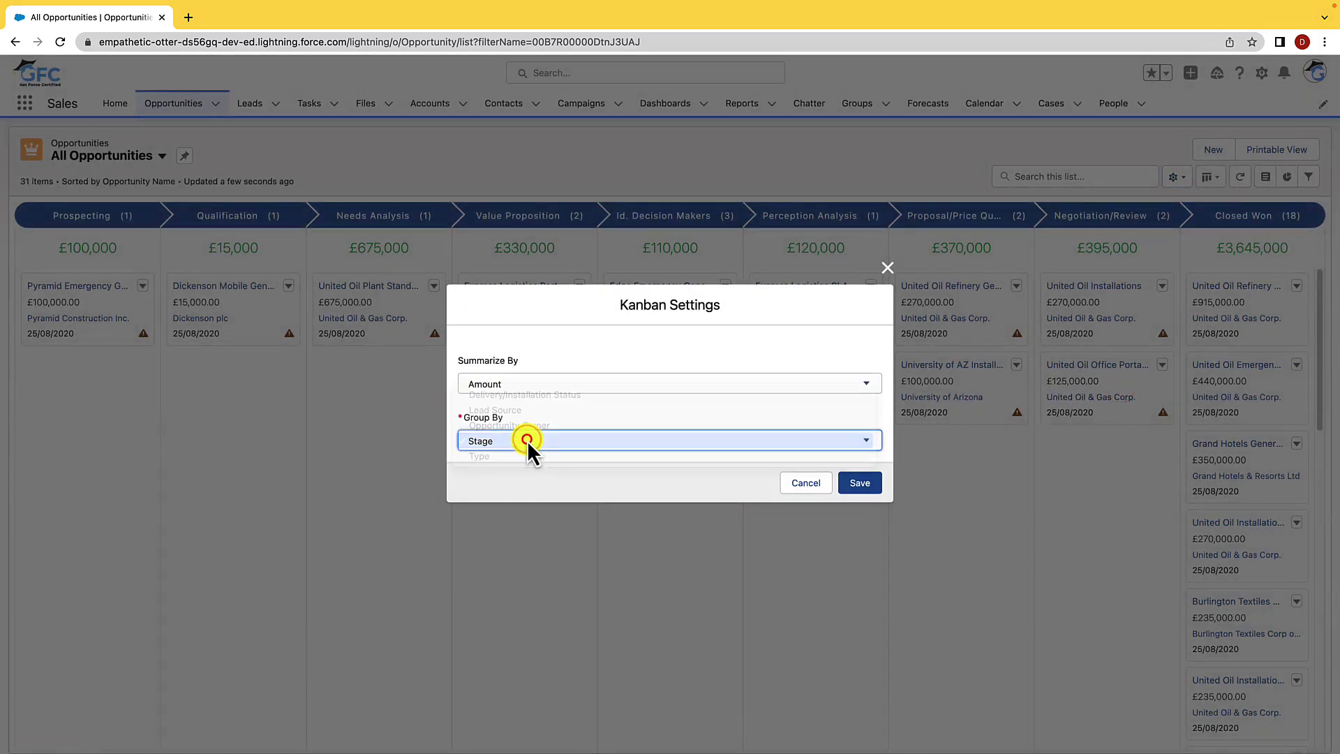
pyautogui.click(529, 390)
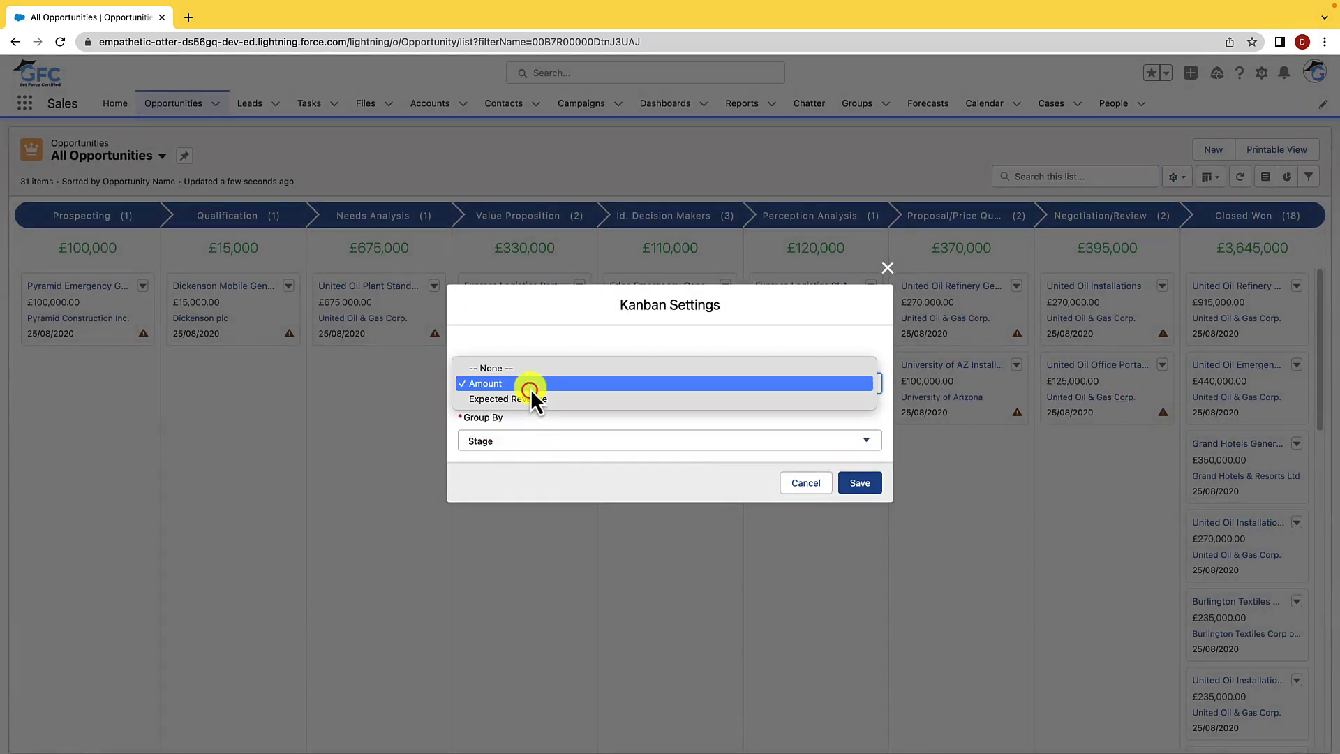
pyautogui.click(530, 388)
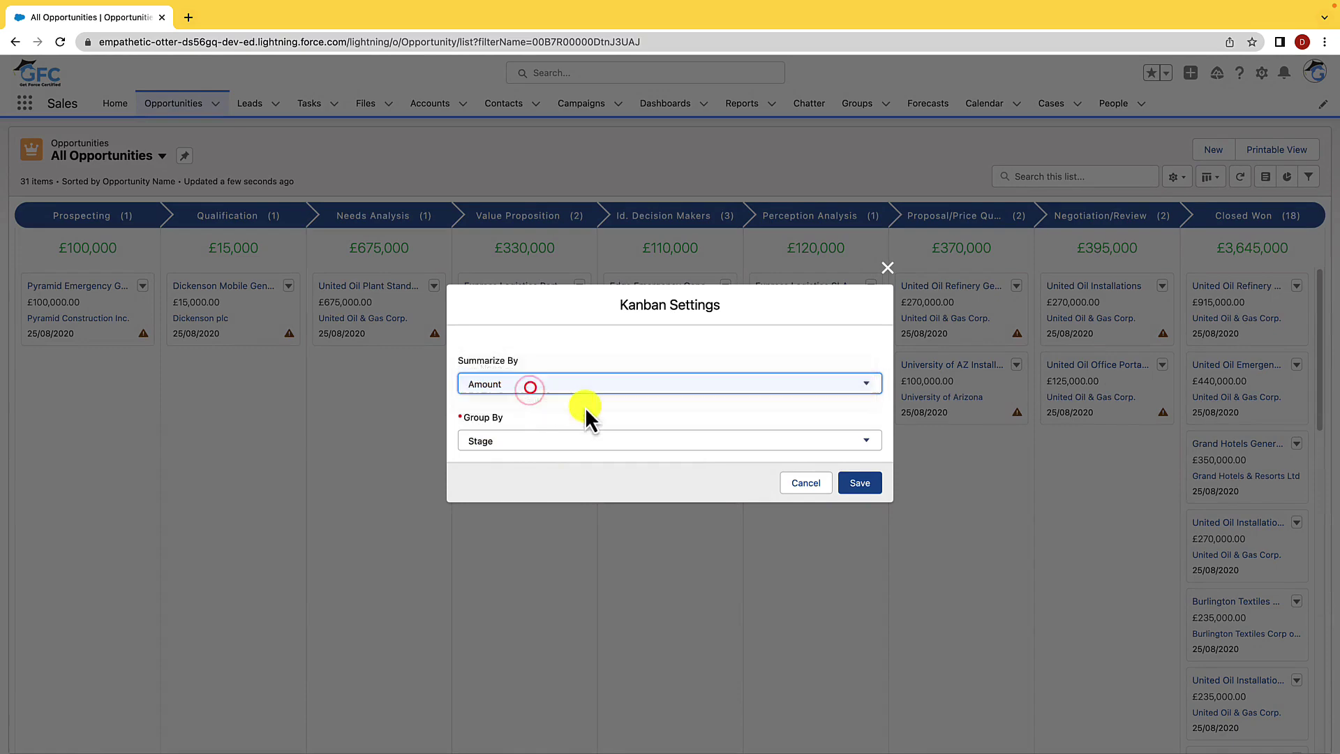
pyautogui.click(800, 483)
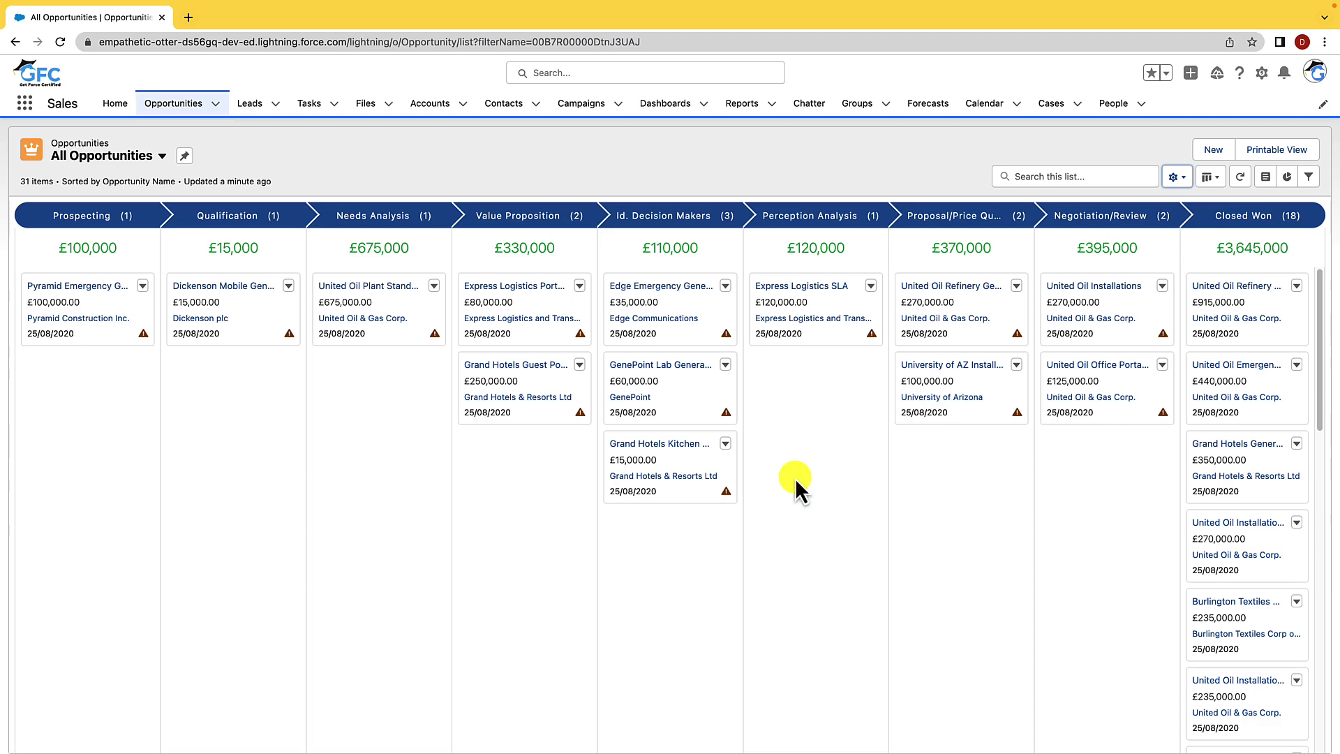
pyautogui.moveTo(668, 480); pyautogui.dragTo(794, 463)
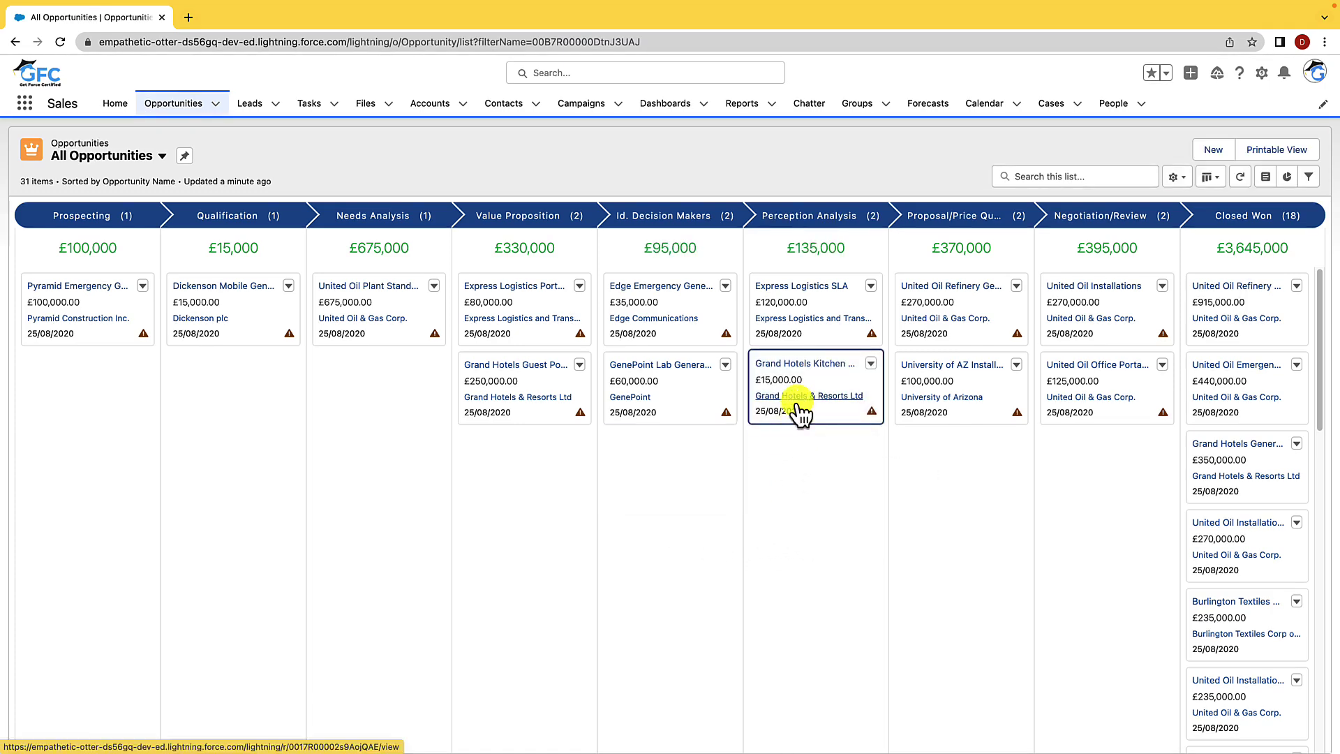
pyautogui.moveTo(801, 413); pyautogui.dragTo(809, 453)
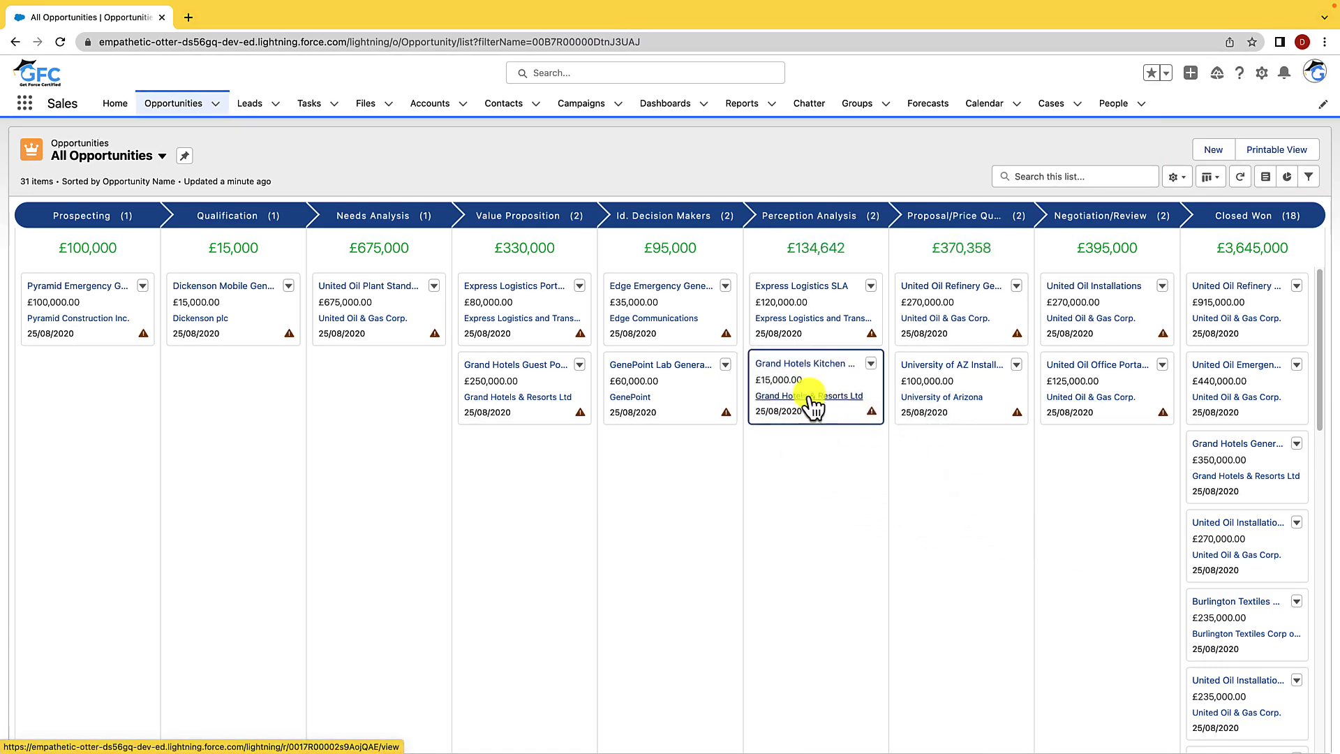
pyautogui.moveTo(811, 401); pyautogui.dragTo(613, 448)
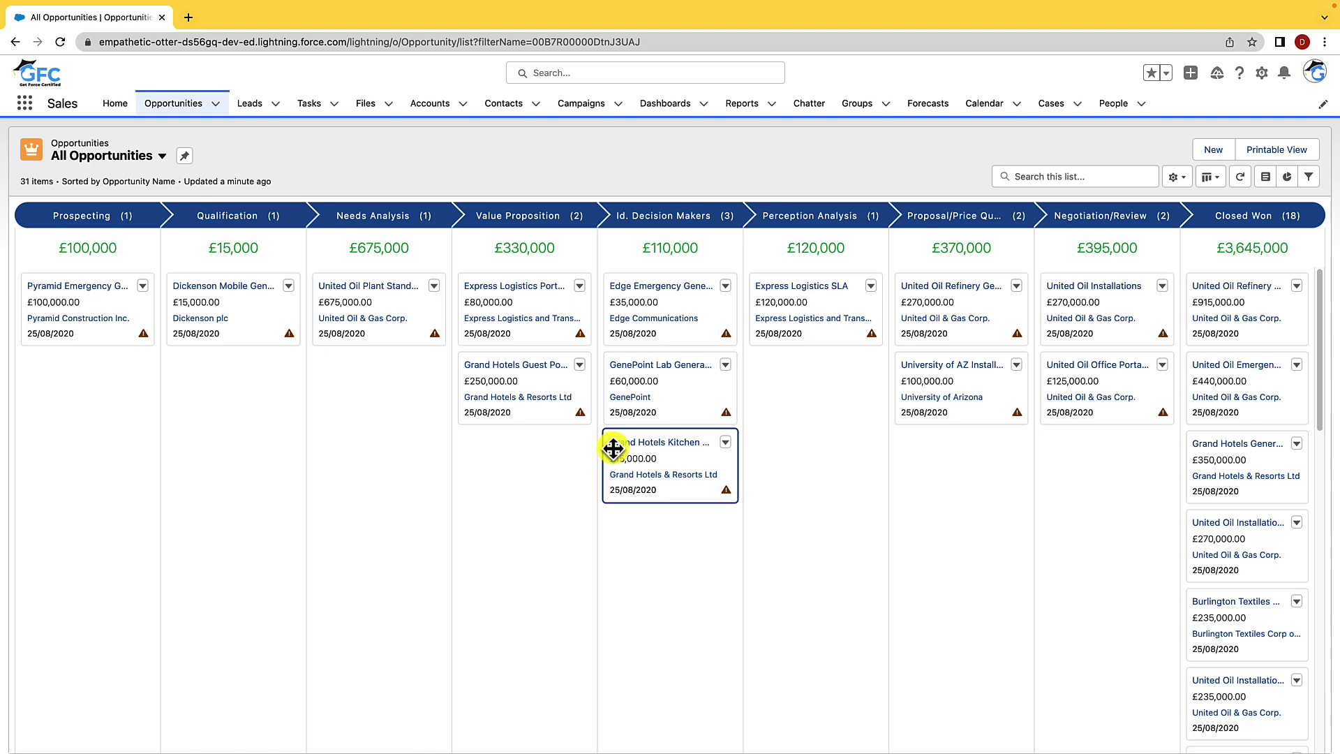
pyautogui.moveTo(613, 448); pyautogui.dragTo(613, 450)
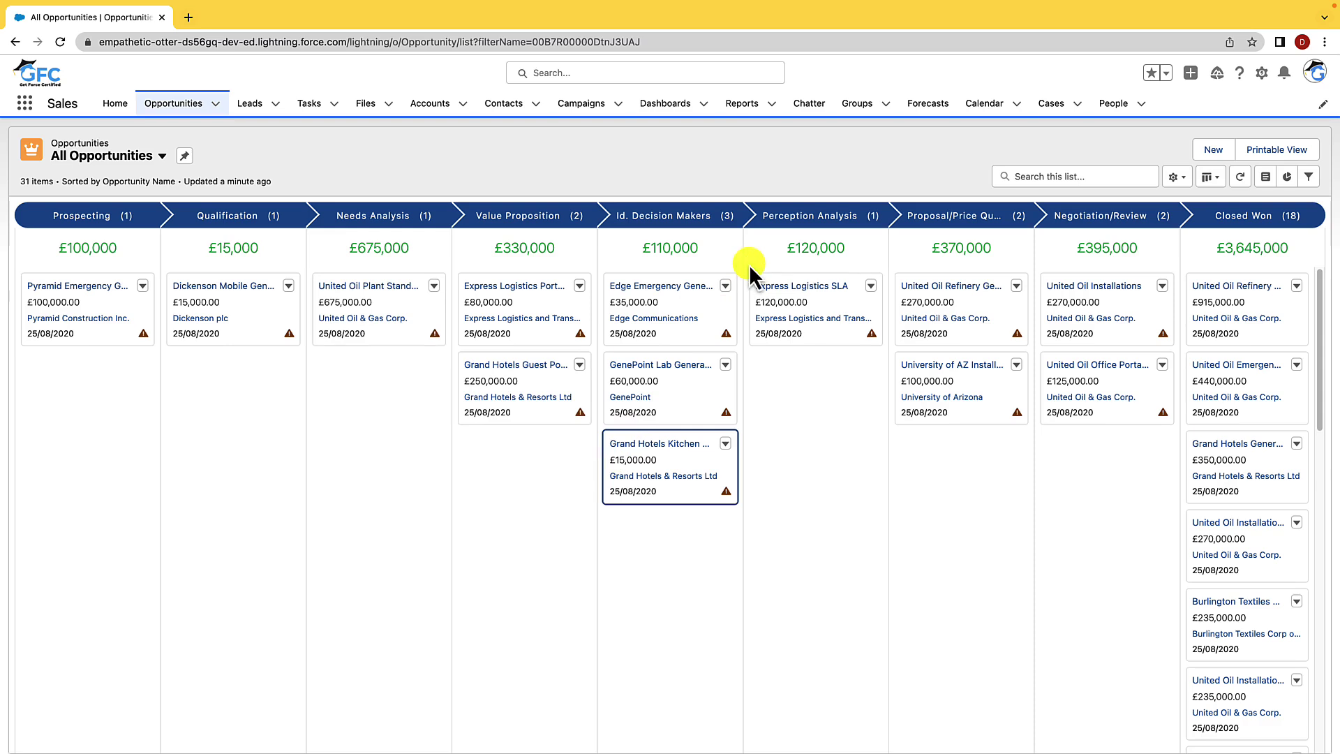
# - Switch All Opportunities from the Kanban board back to a table of 31 items
pyautogui.click(1210, 176)
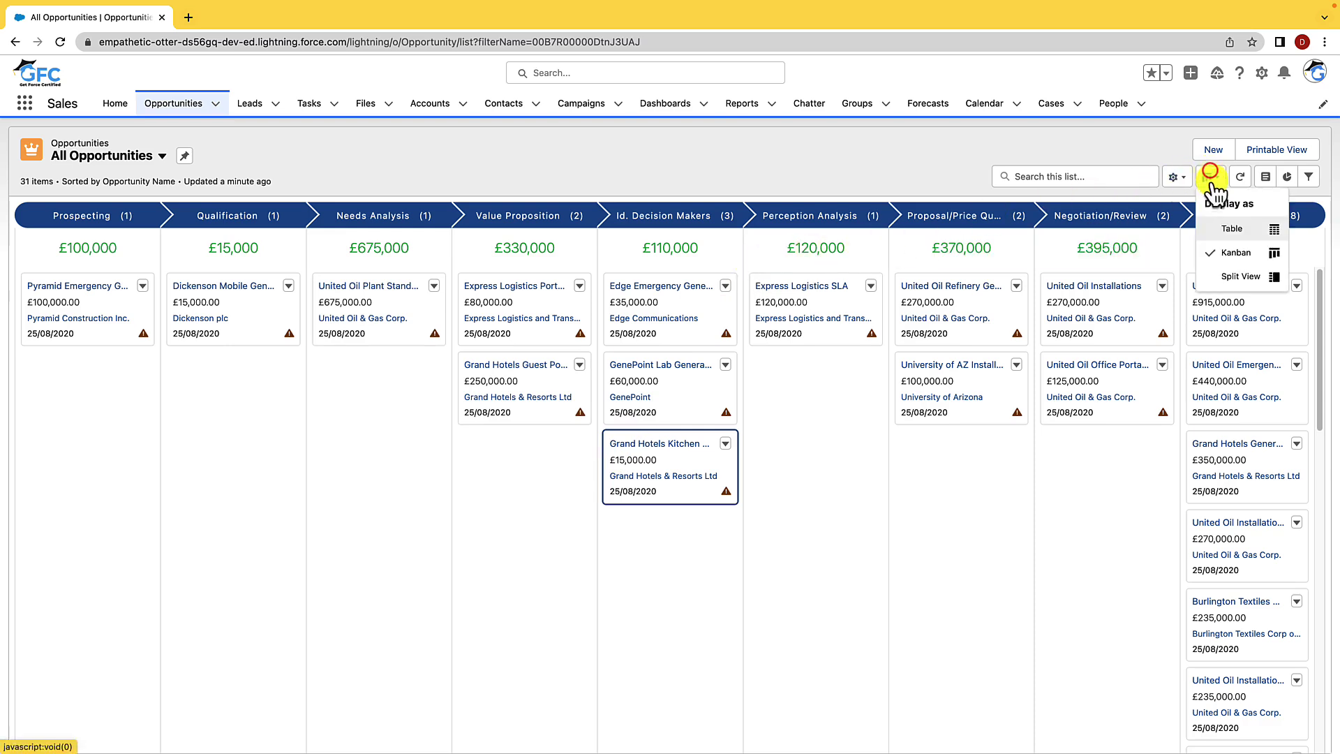
pyautogui.click(1224, 228)
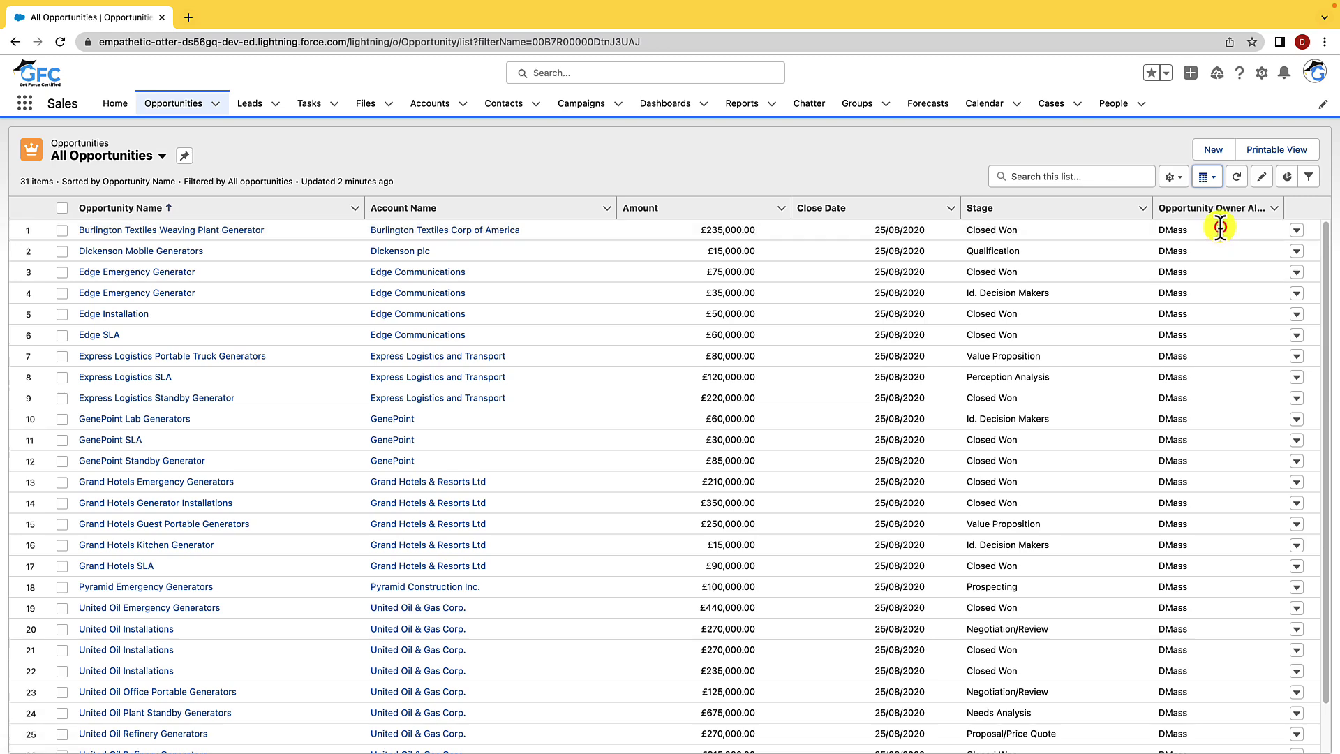
pyautogui.click(1169, 178)
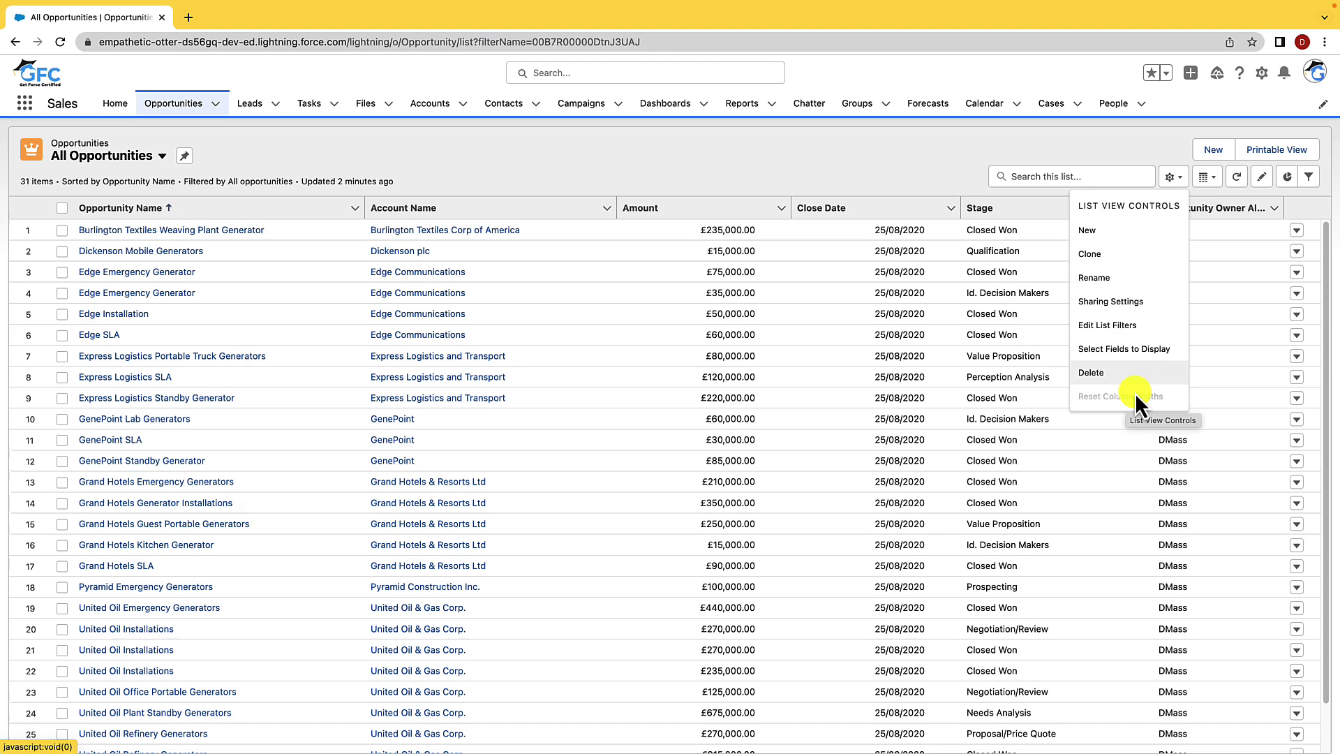
# - Create a new list view 'Low Value Opportunities', visible only to you, and save it
pyautogui.click(1096, 227)
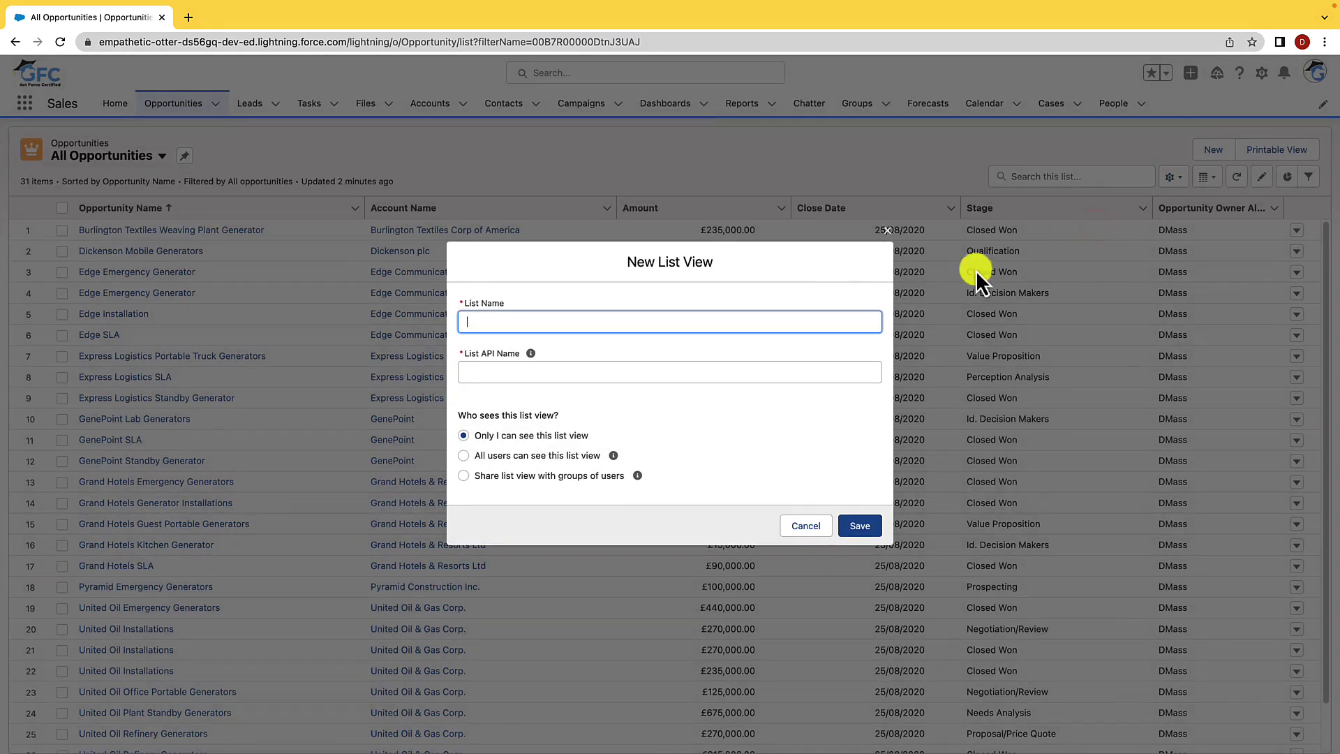
pyautogui.write('Low Value O')
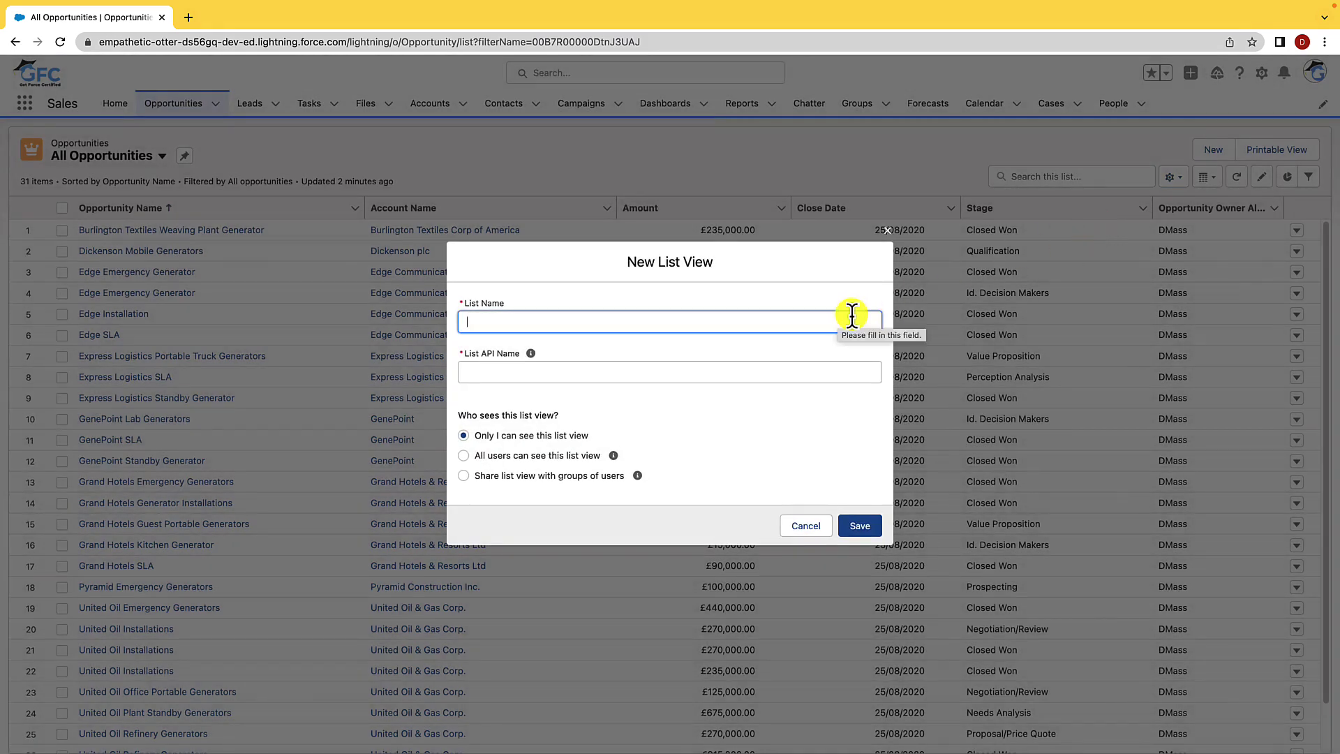
pyautogui.write('pportunities')
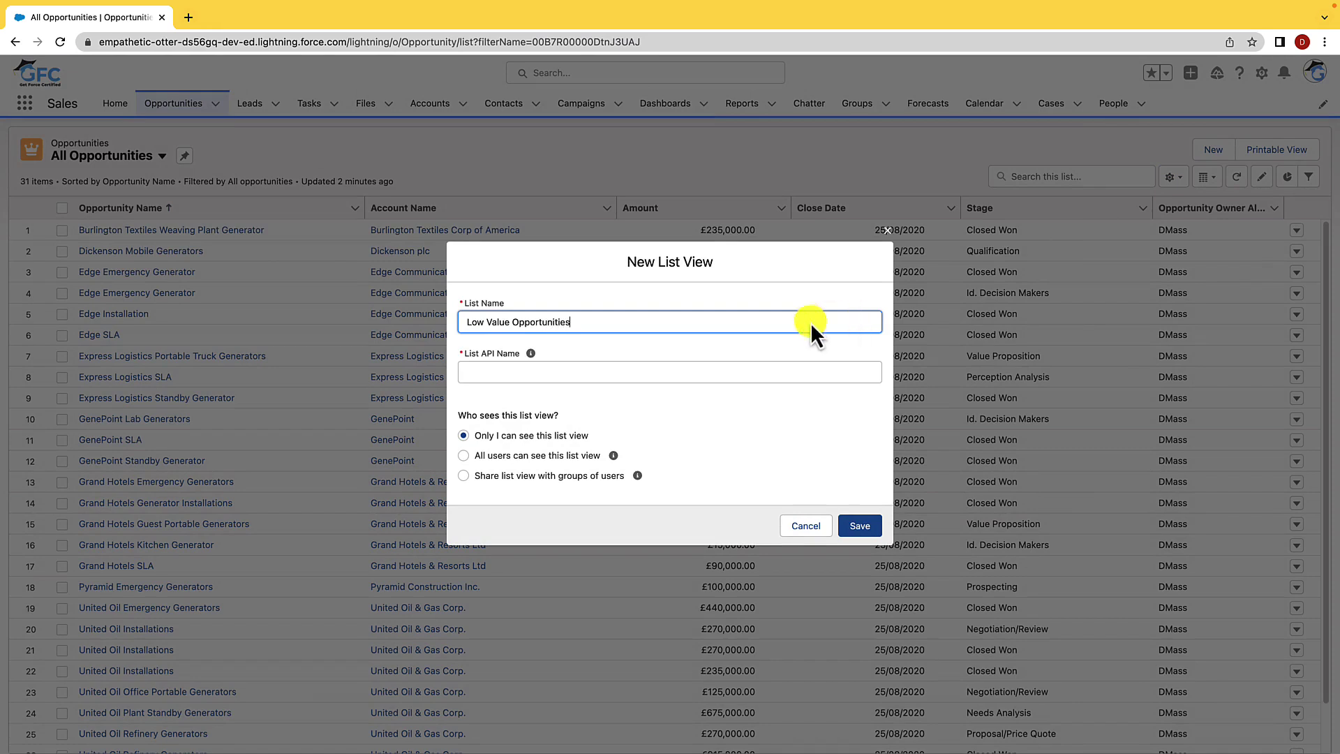
pyautogui.click(521, 371)
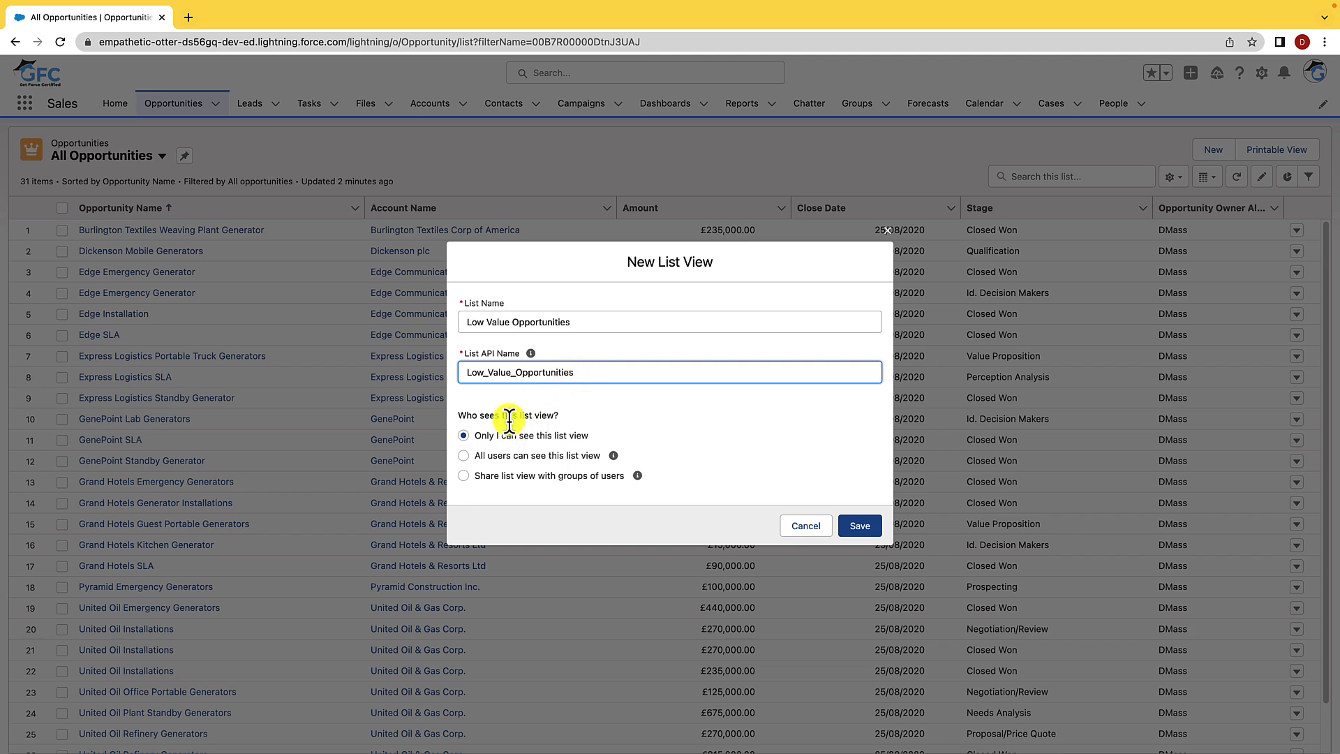
pyautogui.click(566, 417)
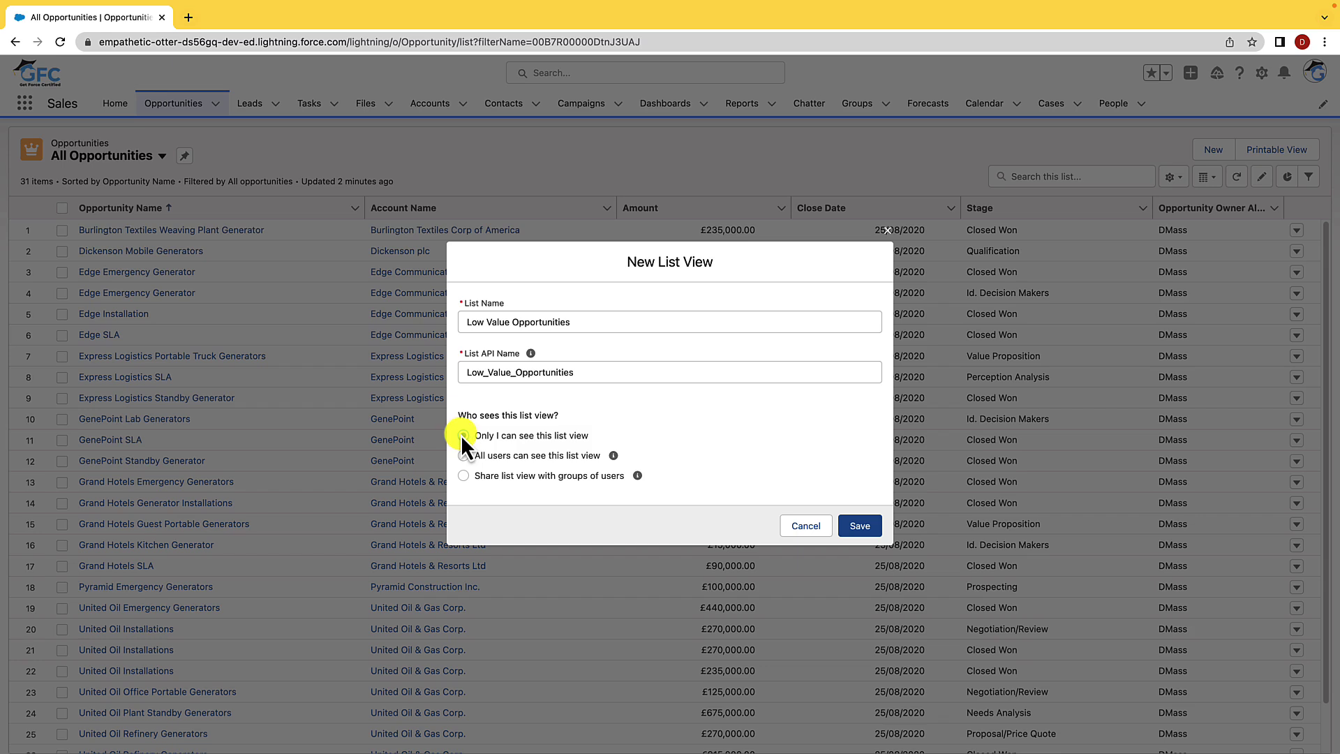
pyautogui.click(465, 475)
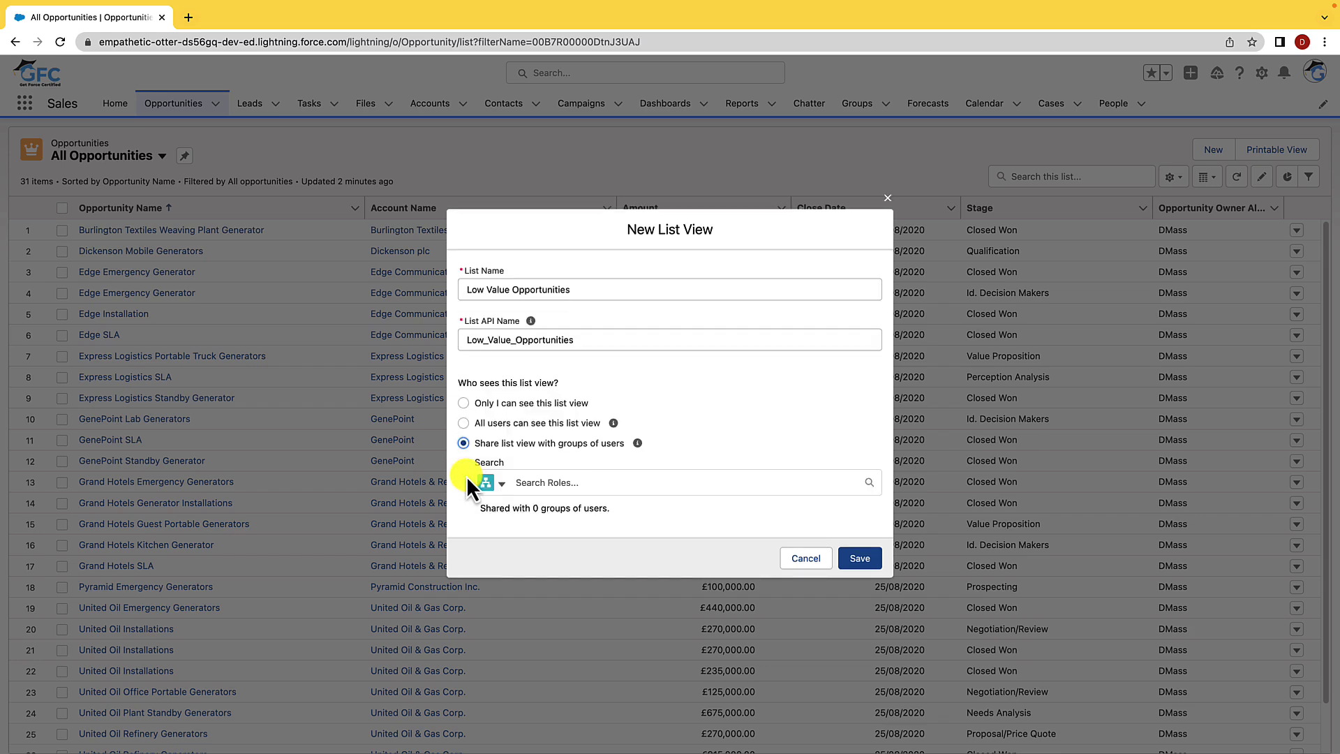
pyautogui.click(499, 482)
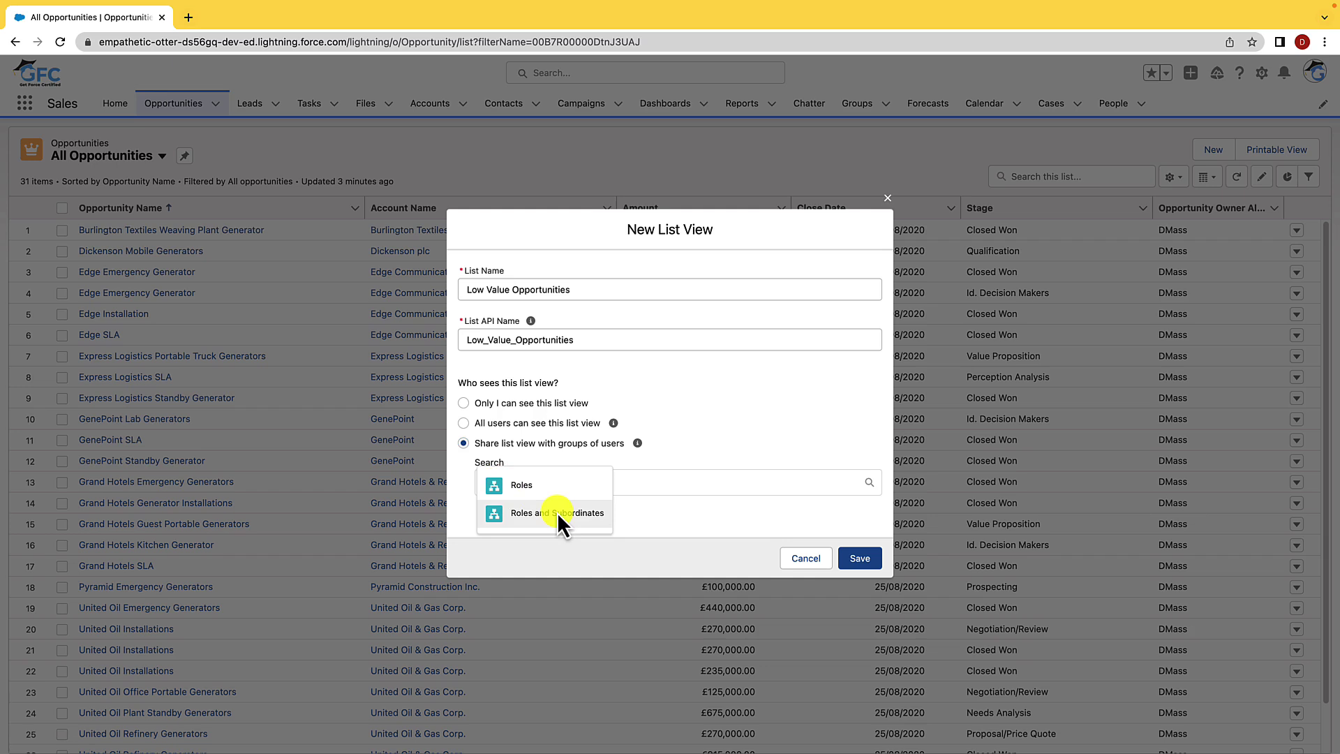
pyautogui.click(461, 402)
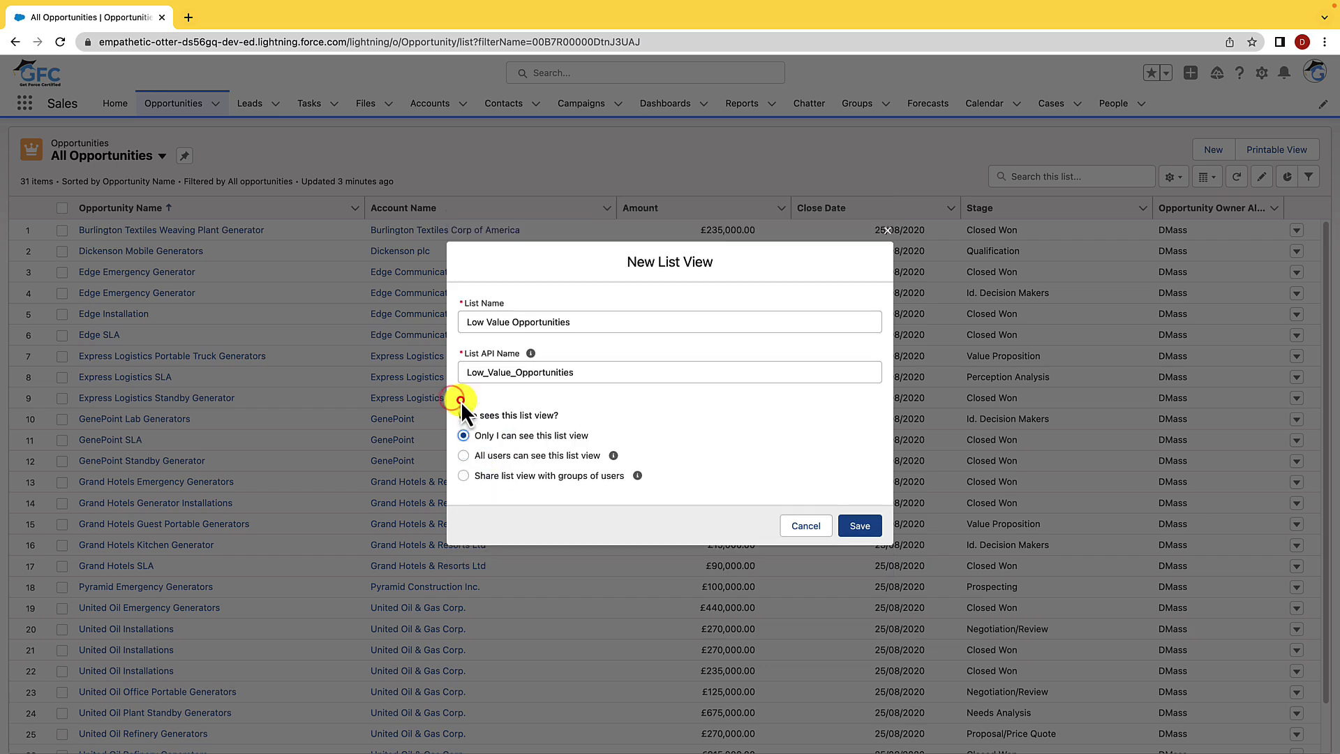
pyautogui.click(860, 526)
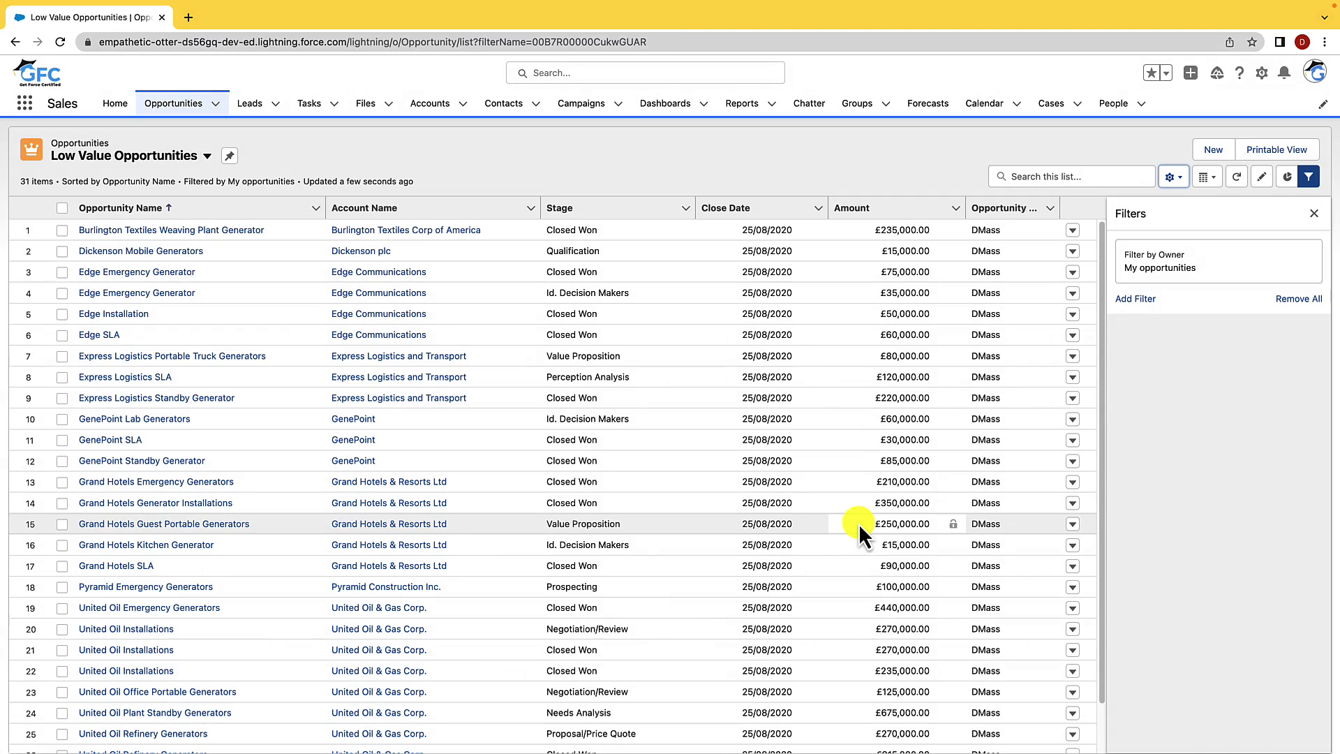
# - Add an Amount less or equal 100000 filter and save the list view
pyautogui.click(1133, 300)
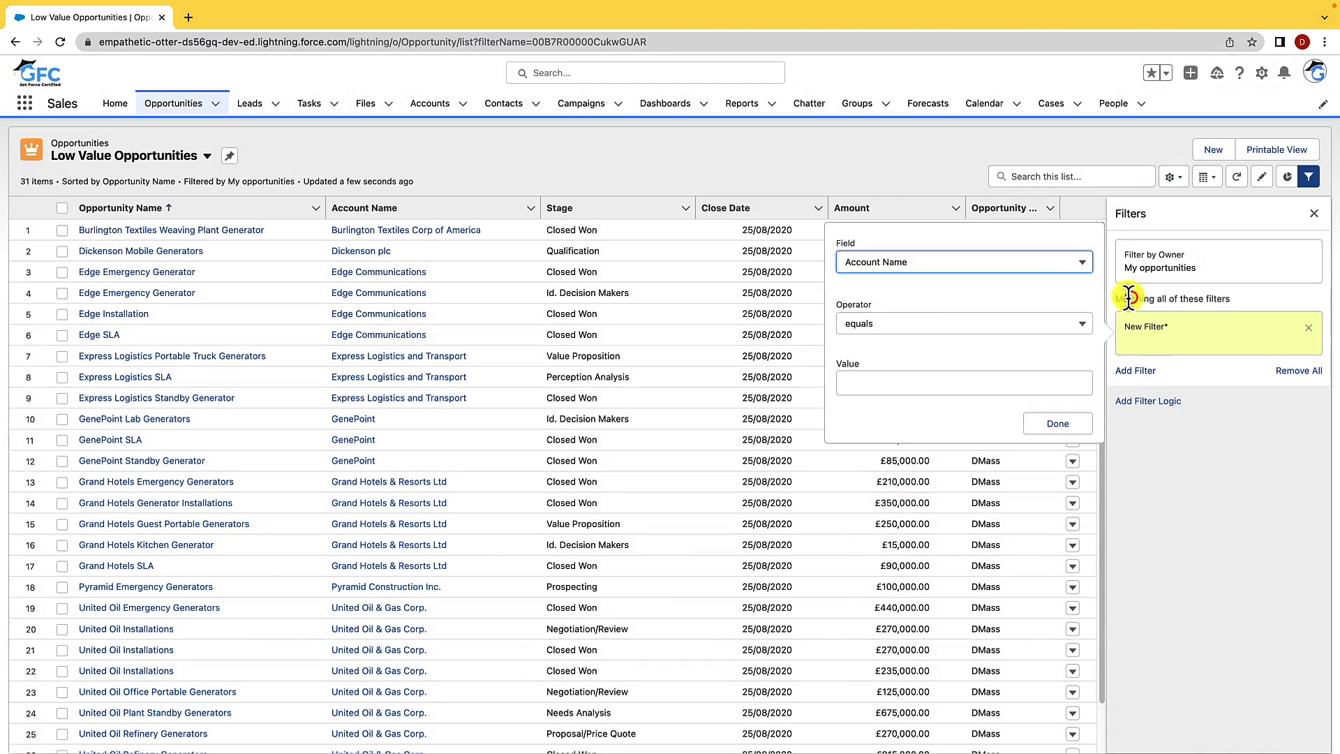
pyautogui.click(888, 262)
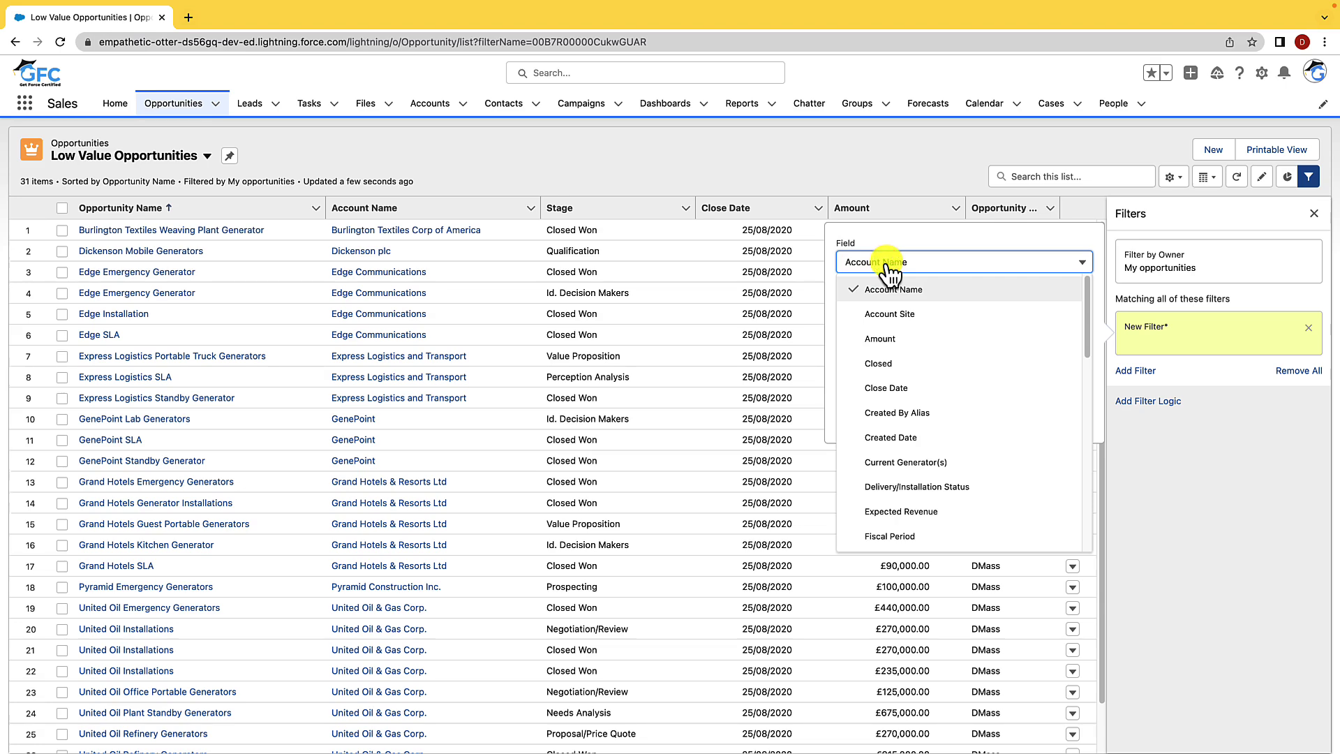
pyautogui.click(901, 339)
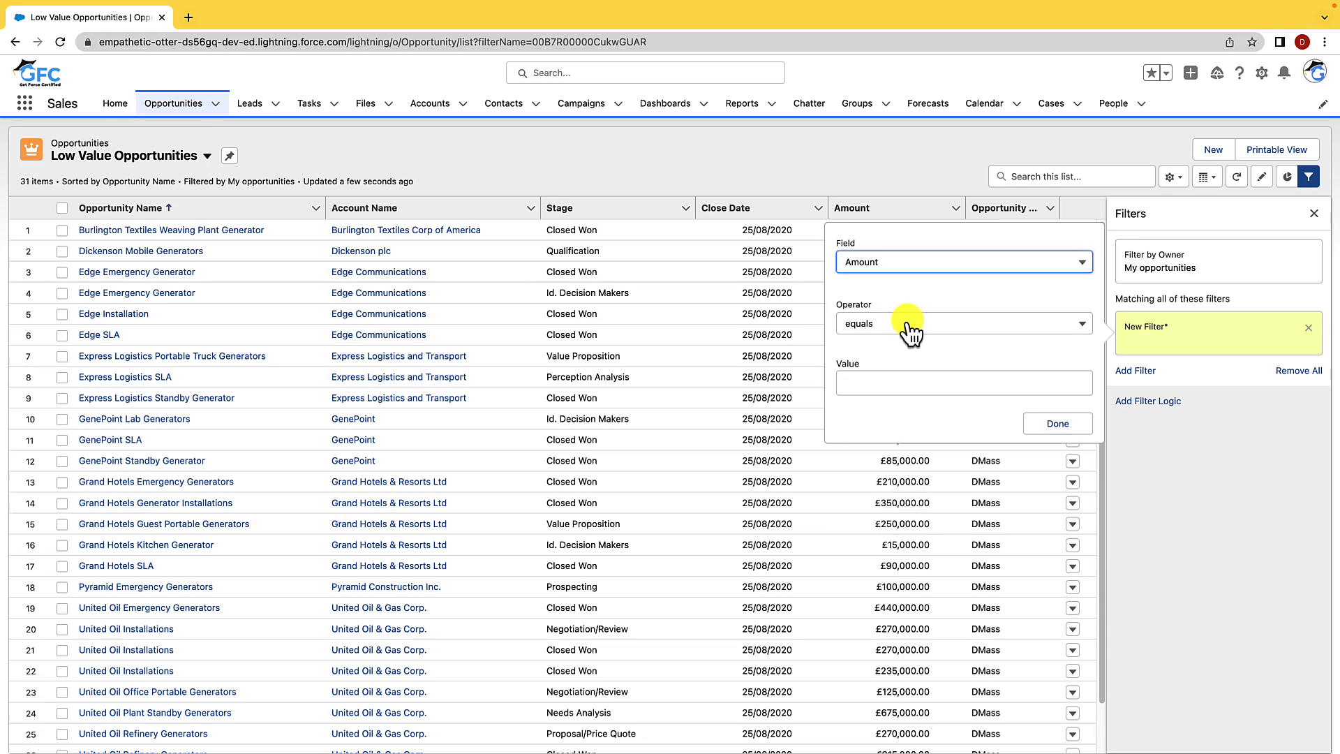
pyautogui.click(908, 319)
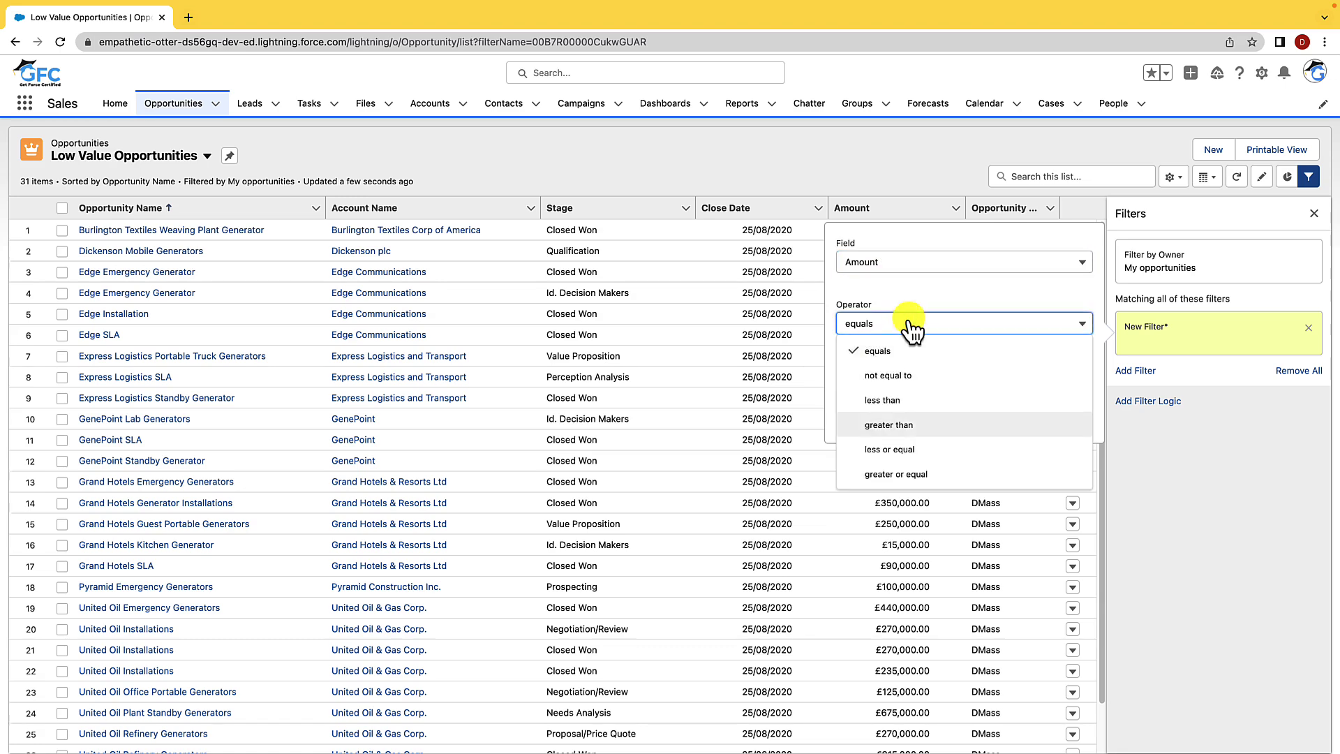
pyautogui.click(907, 449)
pyautogui.click(881, 393)
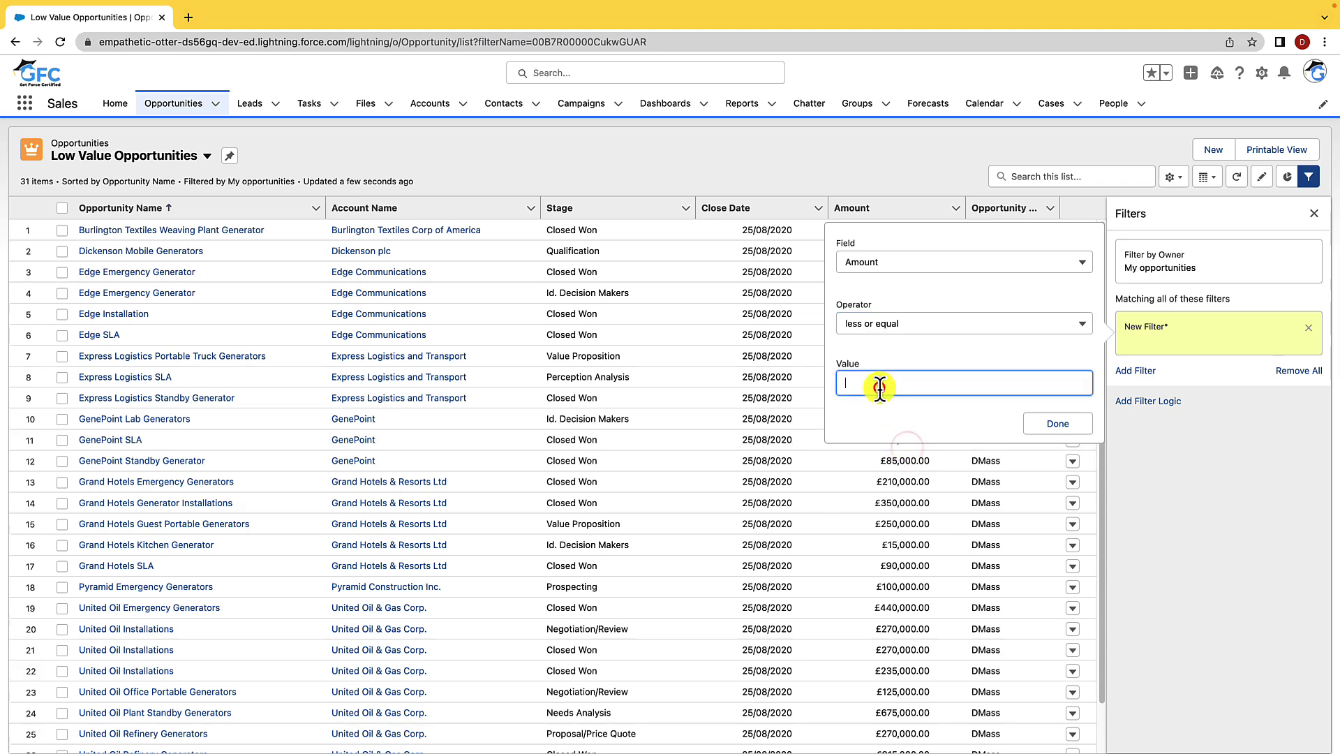
pyautogui.write('100000')
pyautogui.click(1040, 423)
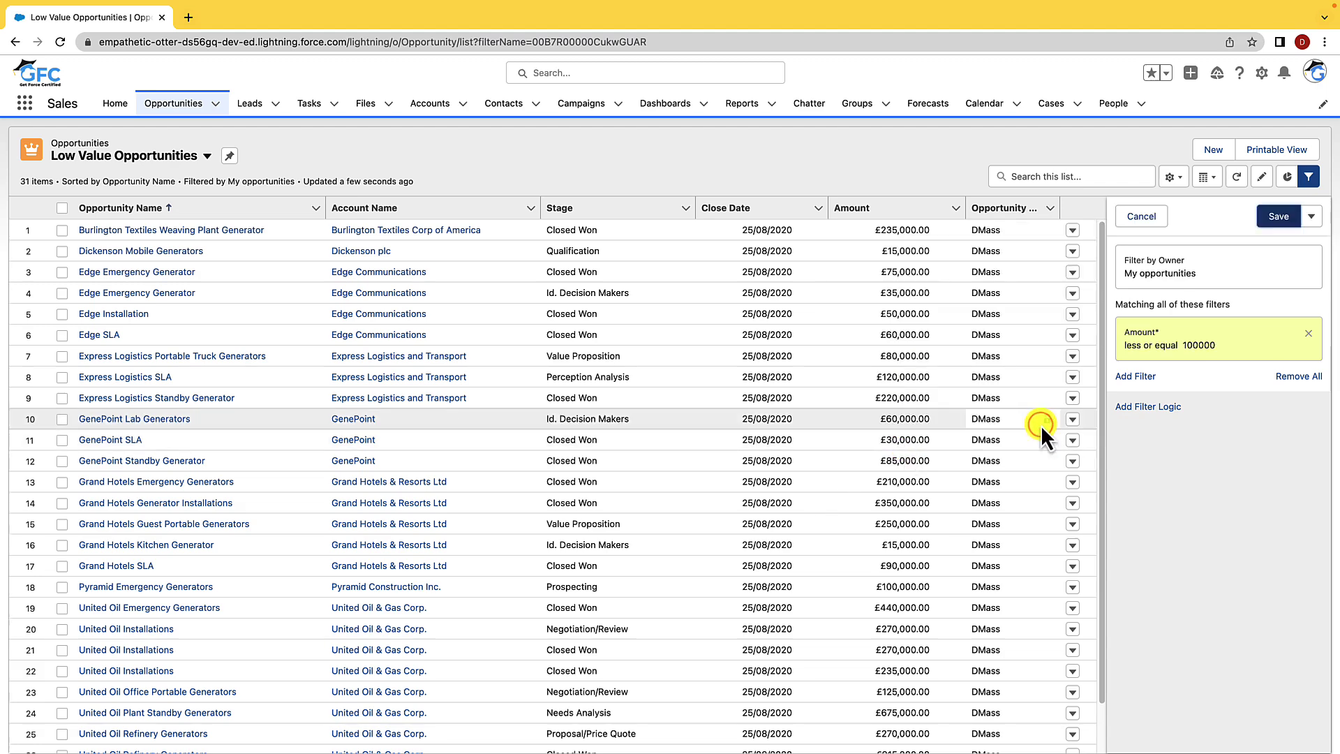
pyautogui.click(1281, 217)
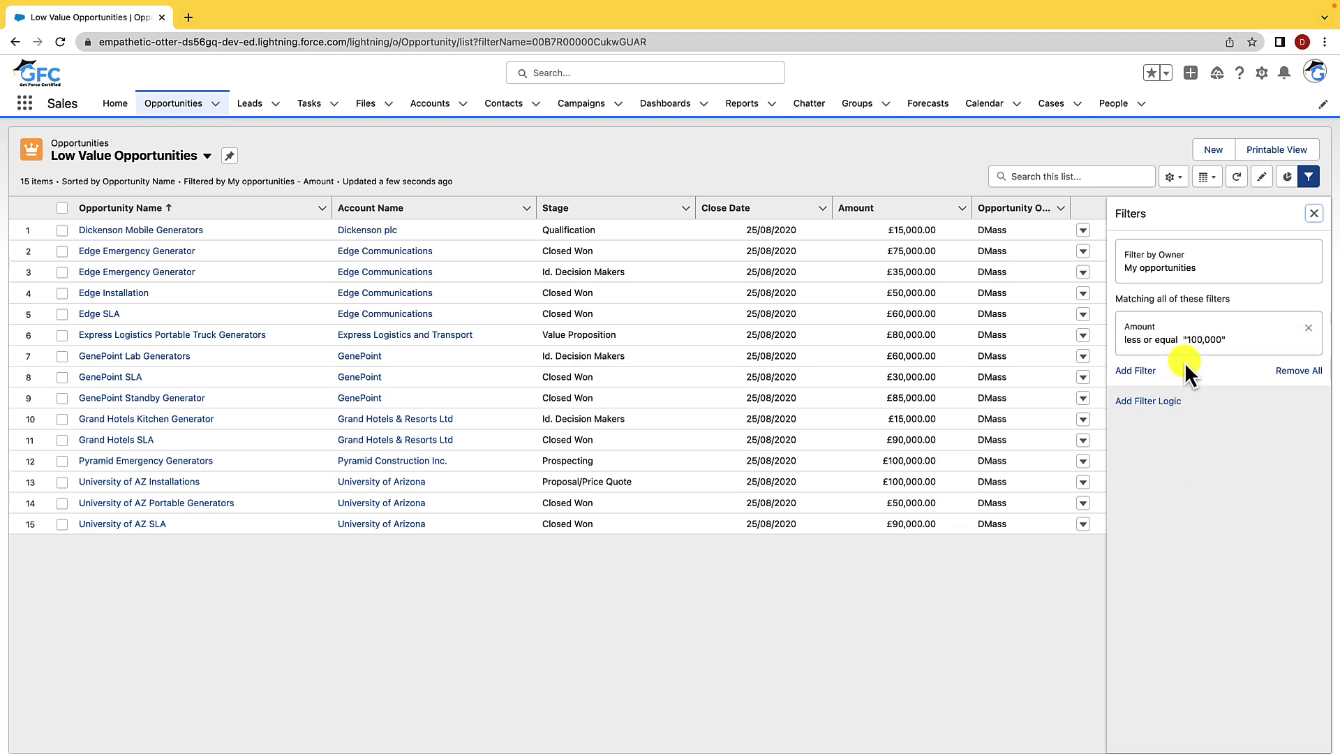
# - Clone the current list view as 'High Value Opportunities' and save it
pyautogui.click(1172, 176)
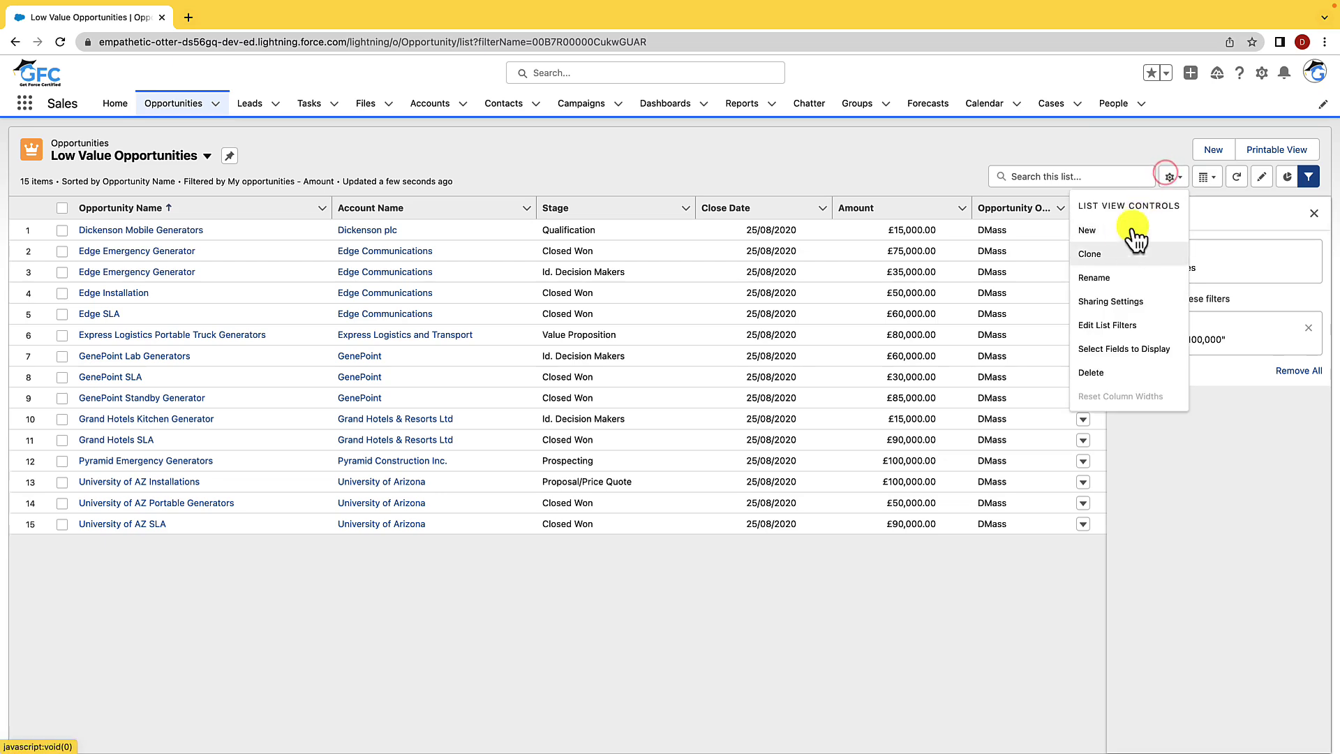
pyautogui.click(1115, 257)
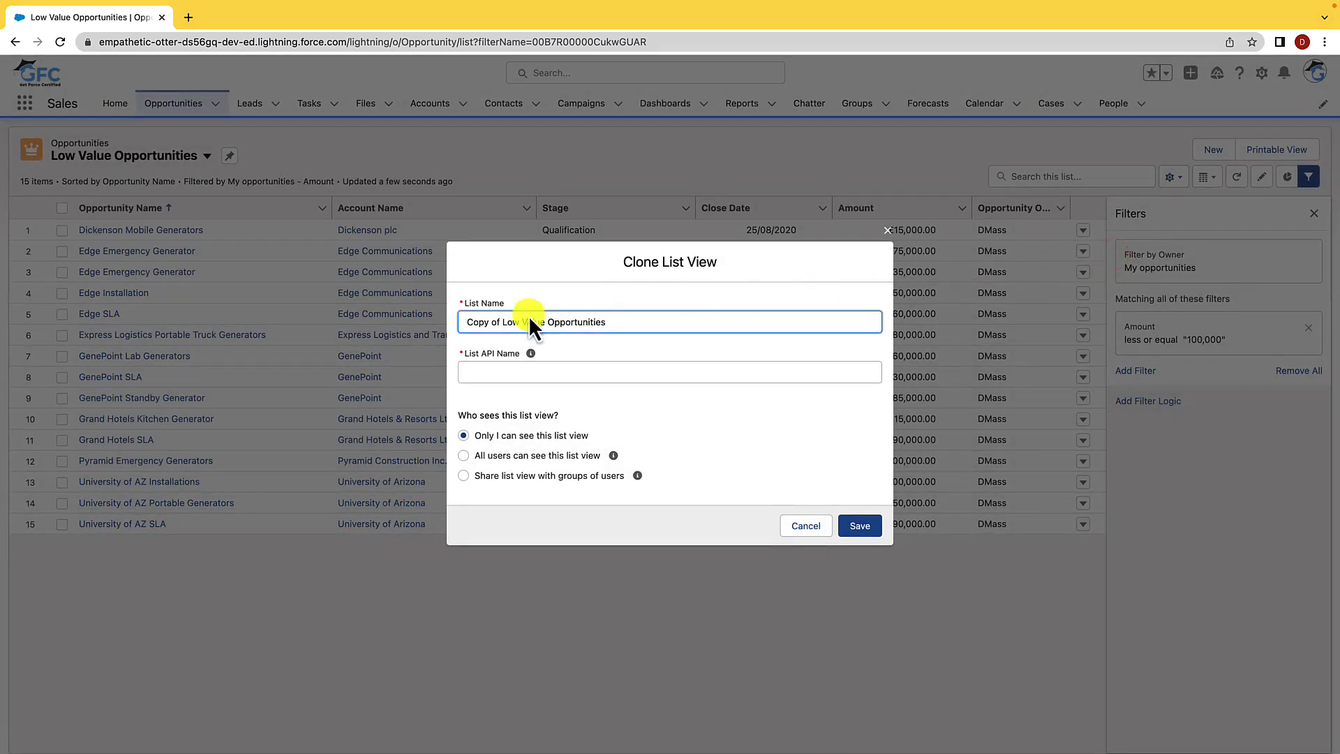
pyautogui.moveTo(463, 322); pyautogui.dragTo(648, 315)
pyautogui.write('Hi')
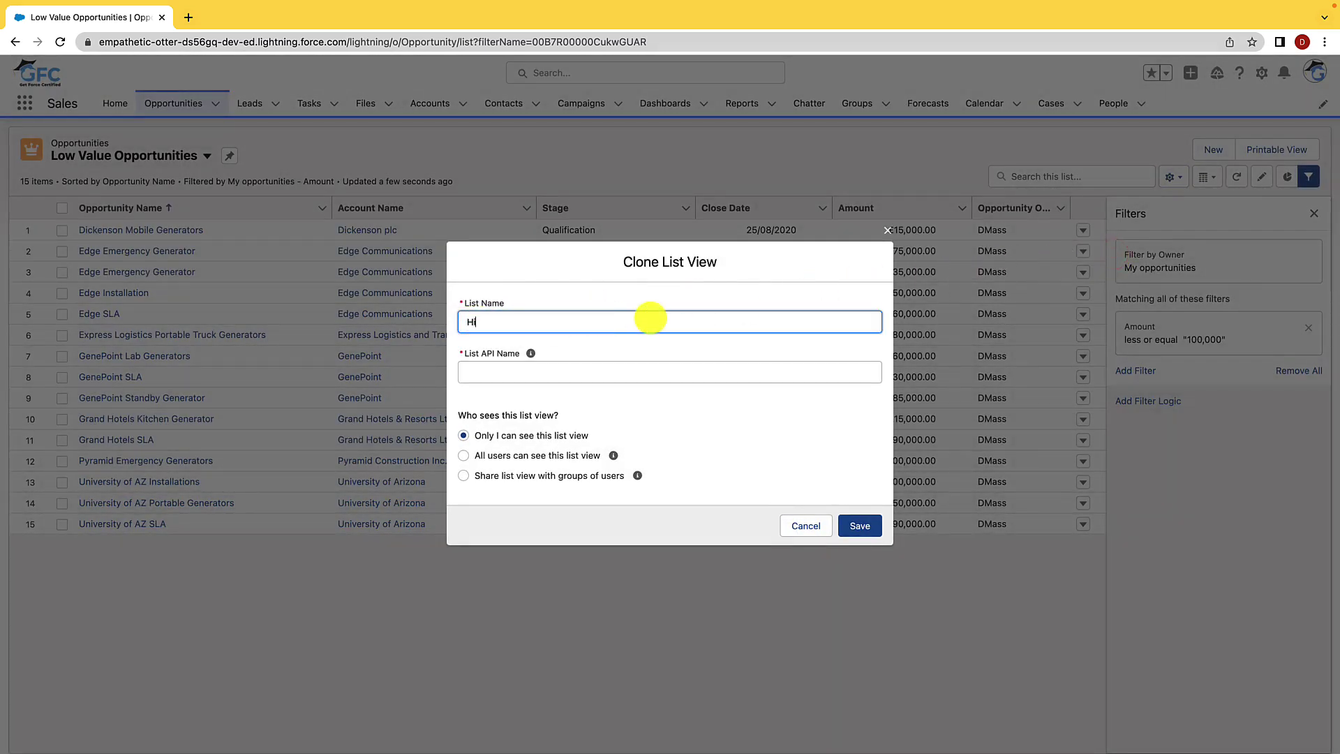
pyautogui.write('gh Value Opportunities')
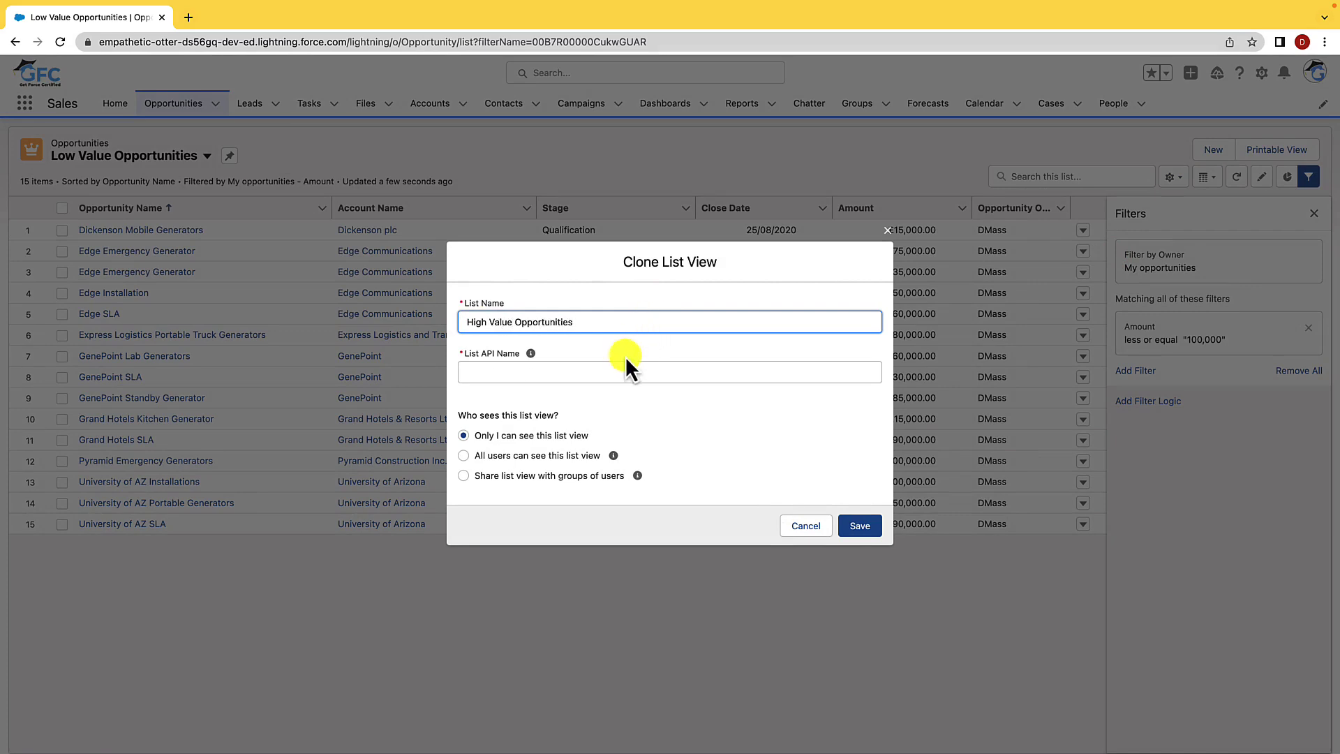
pyautogui.click(621, 358)
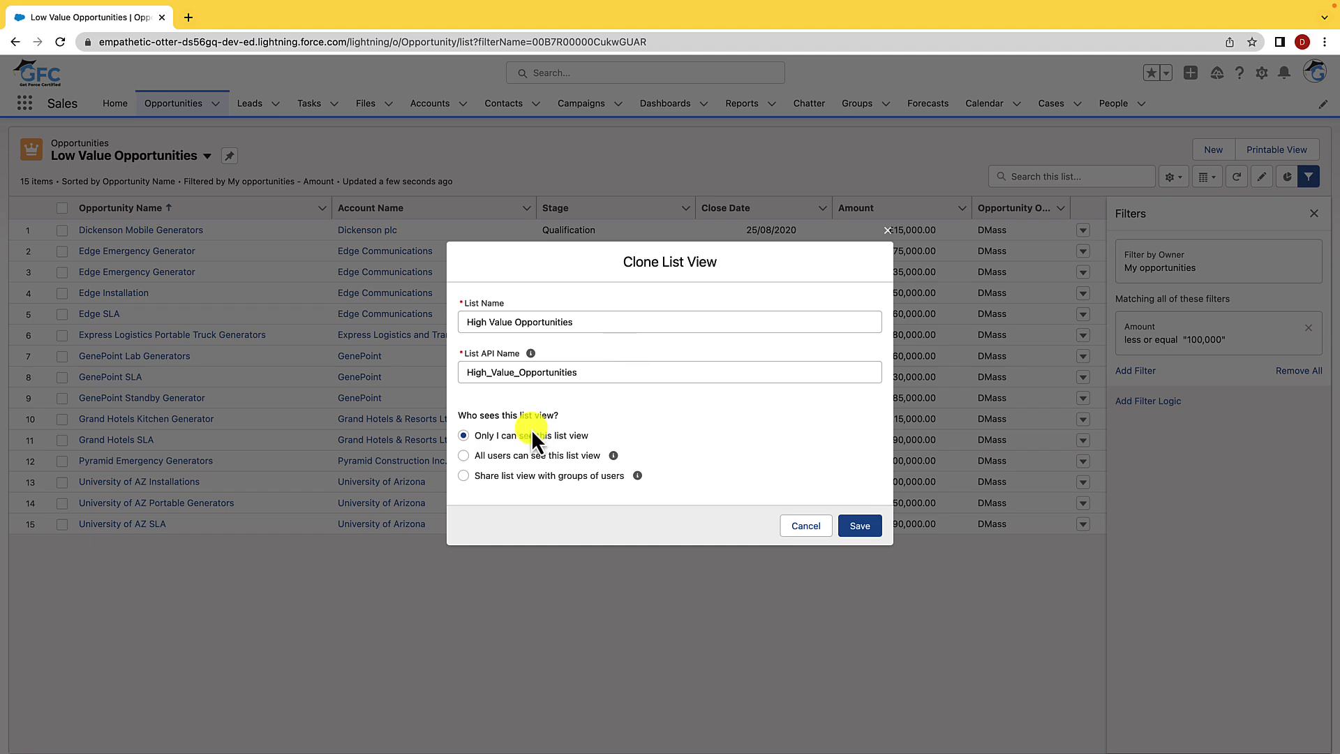
pyautogui.click(865, 527)
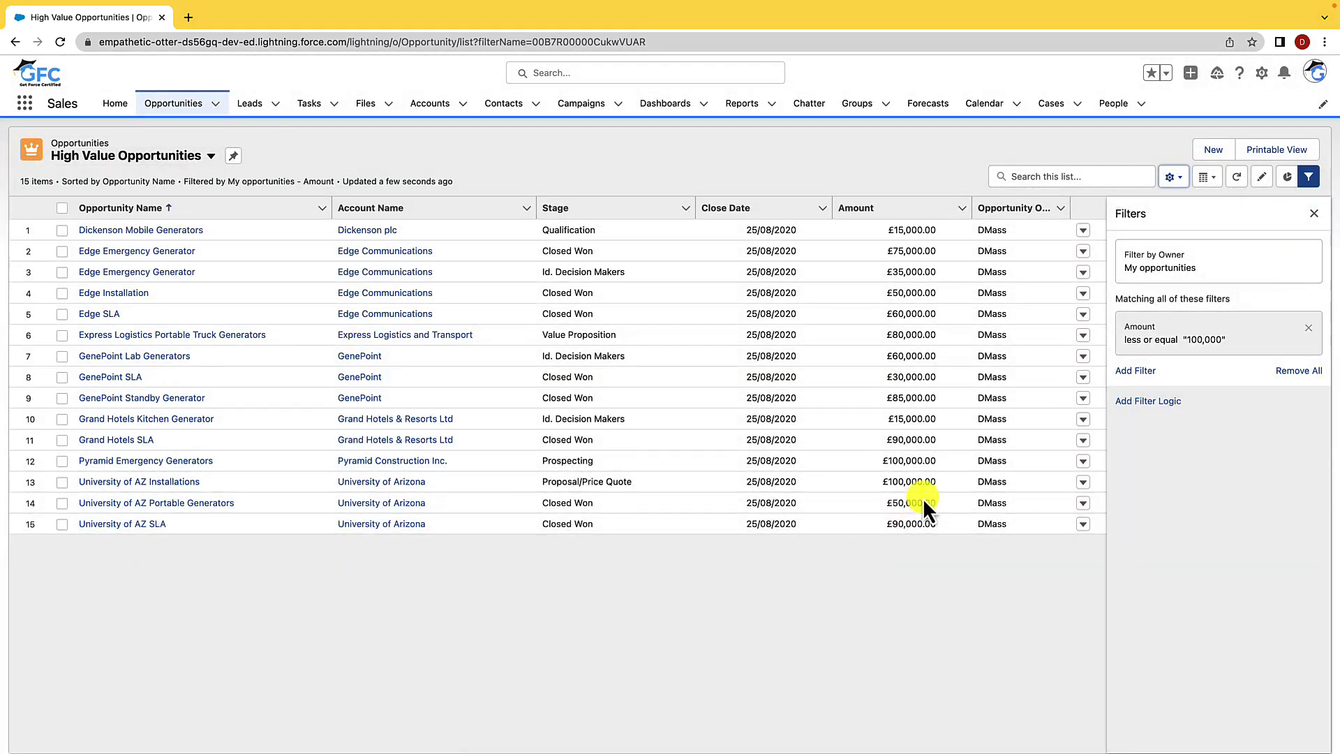
# - Change the Amount filter to greater or equal 250,000 and save the view
pyautogui.click(1201, 340)
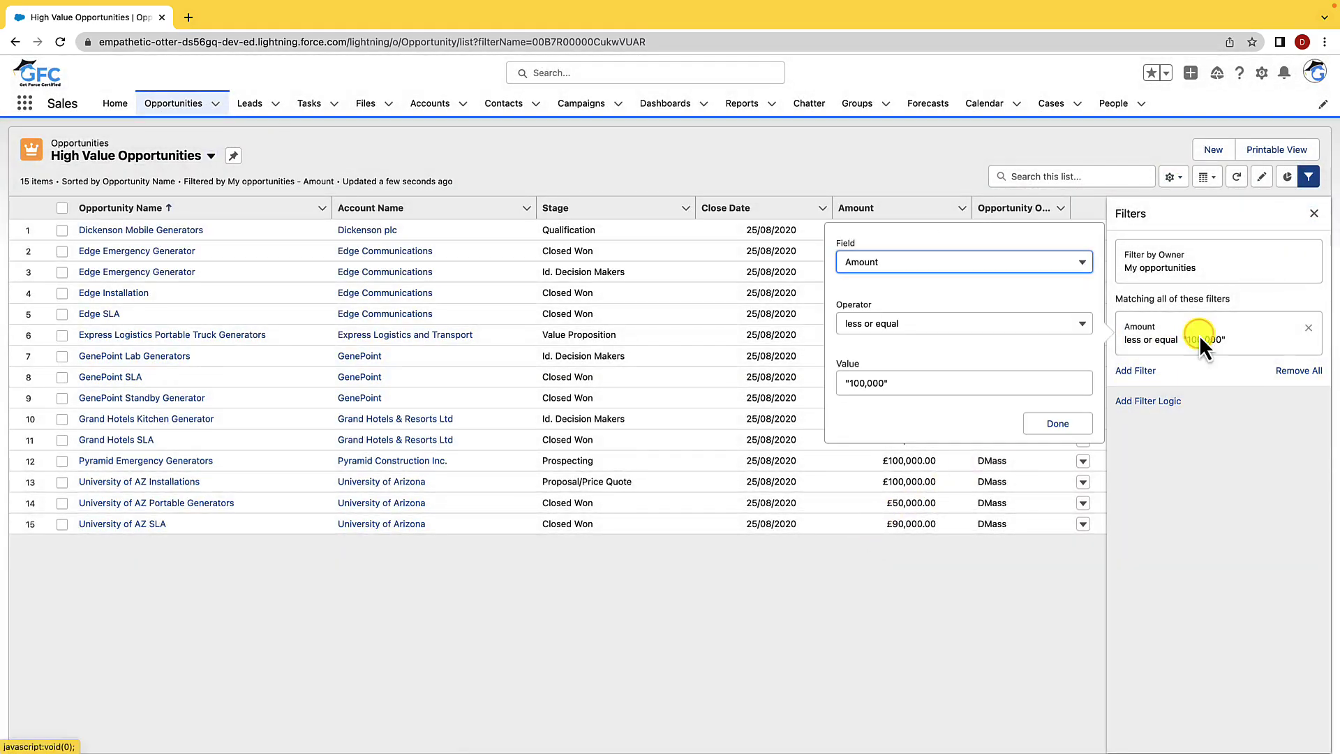
pyautogui.click(898, 323)
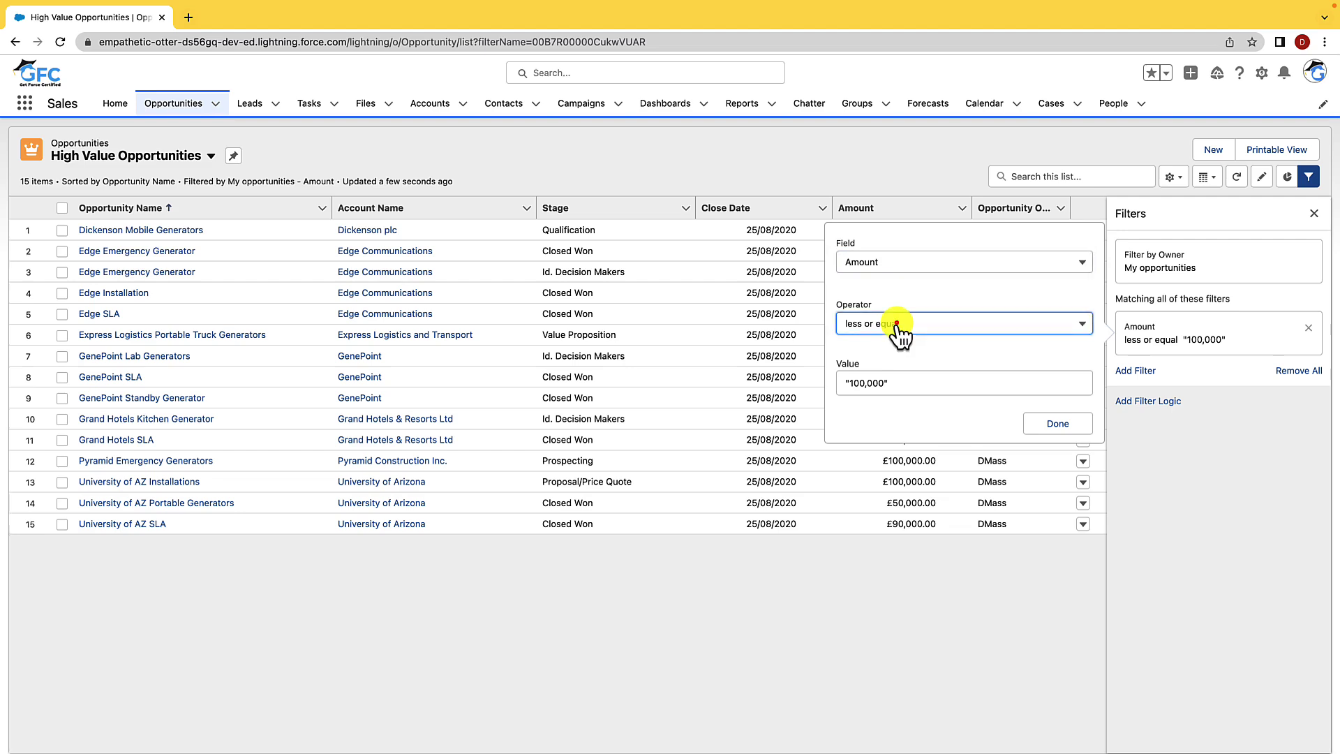
pyautogui.click(897, 474)
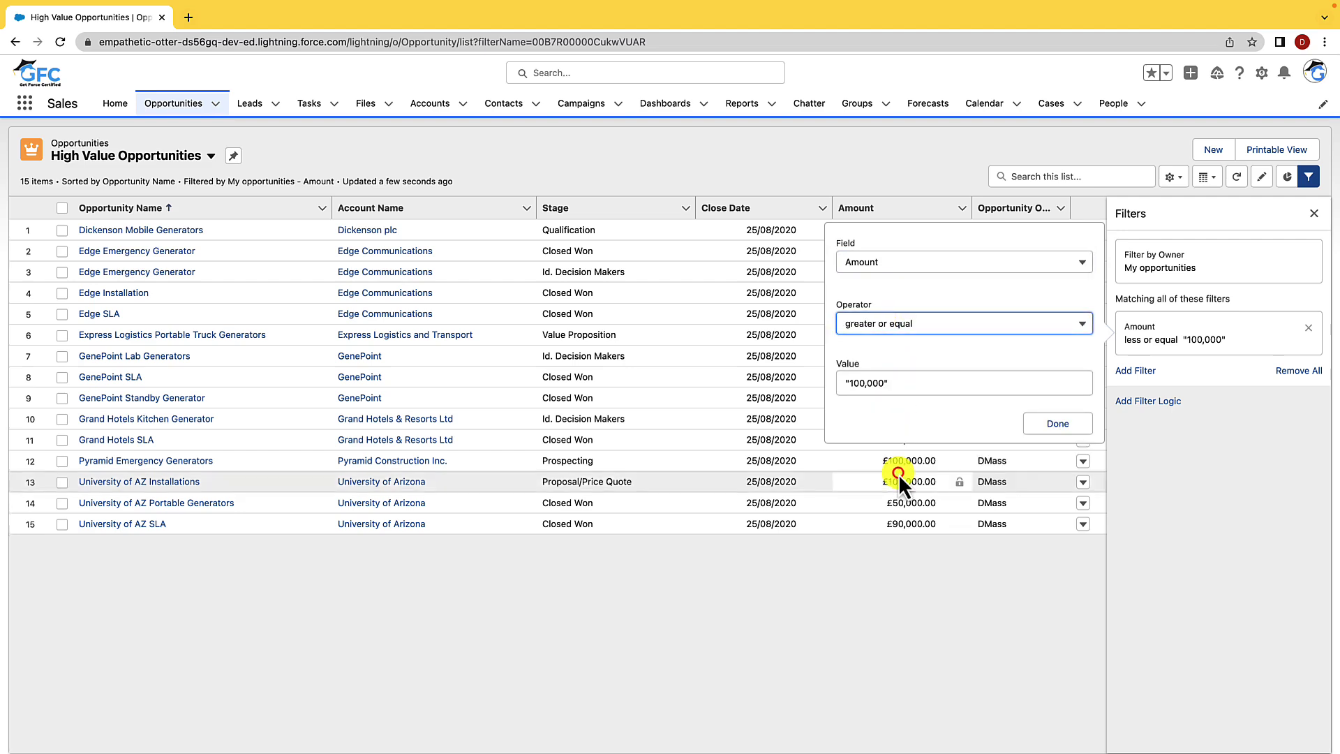
pyautogui.click(872, 383)
pyautogui.moveTo(872, 384); pyautogui.dragTo(849, 383)
pyautogui.write('250')
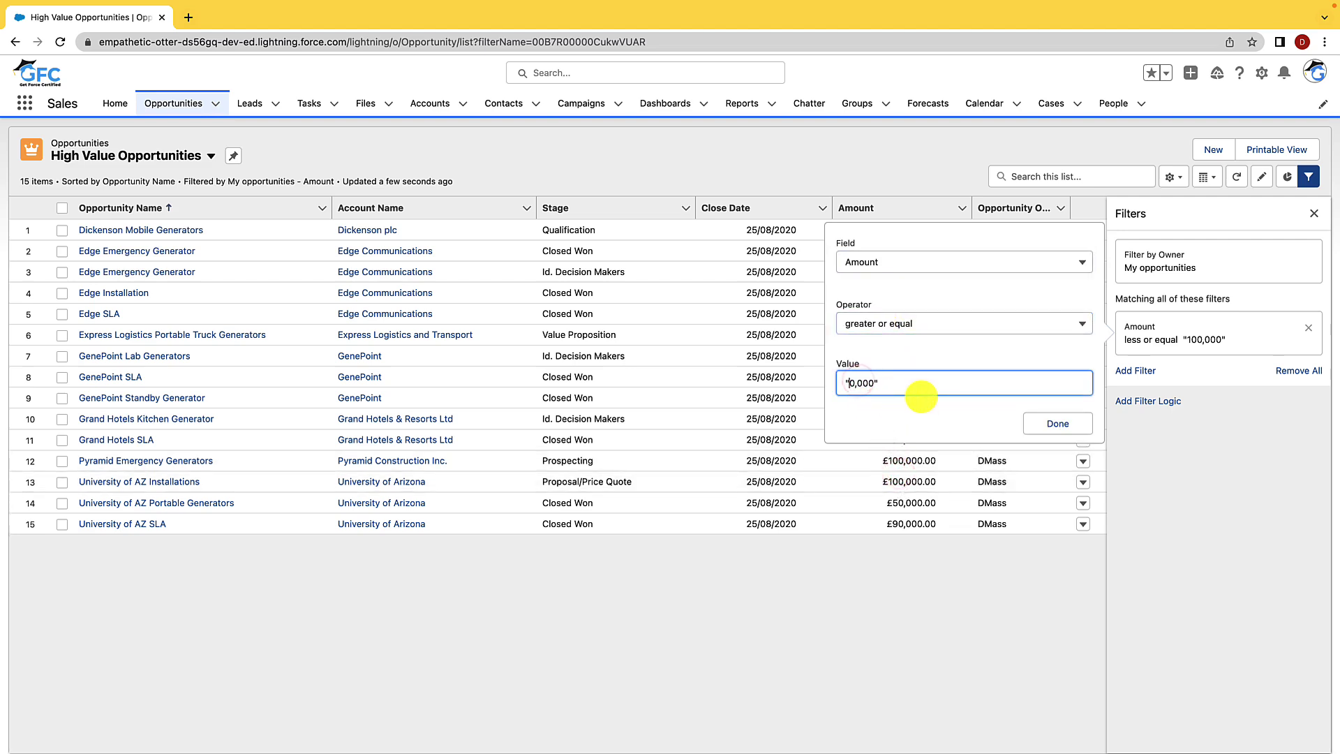
pyautogui.press('BackSpace')
pyautogui.click(1052, 421)
pyautogui.click(1267, 220)
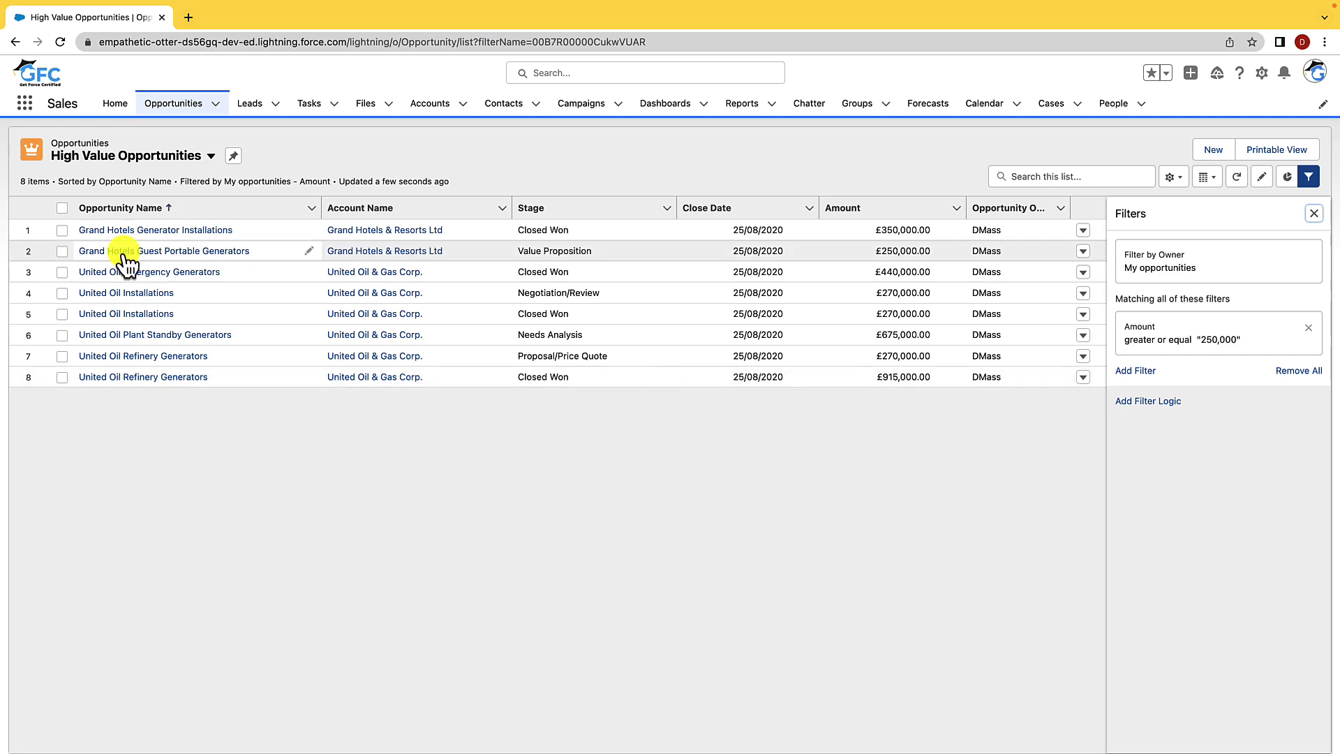
# - Add the Type field to the list view's displayed columns
pyautogui.click(1170, 180)
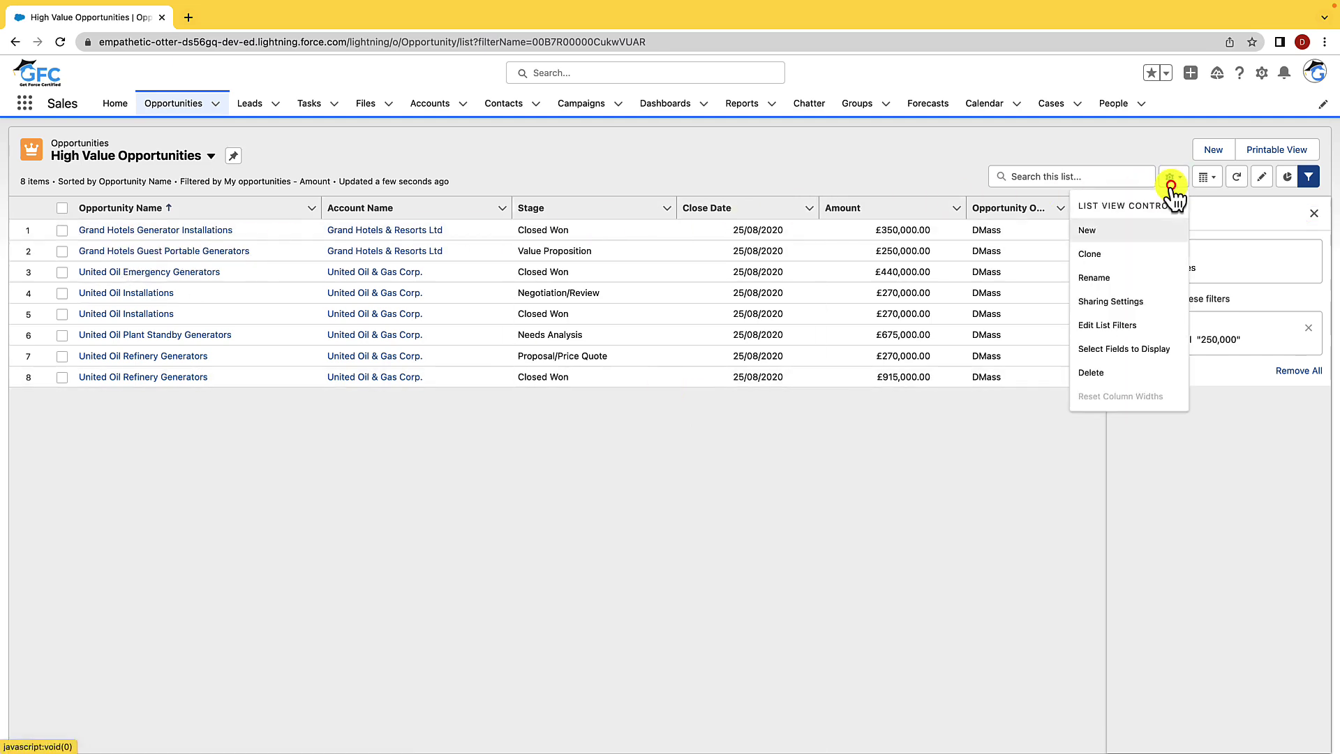
pyautogui.click(1135, 356)
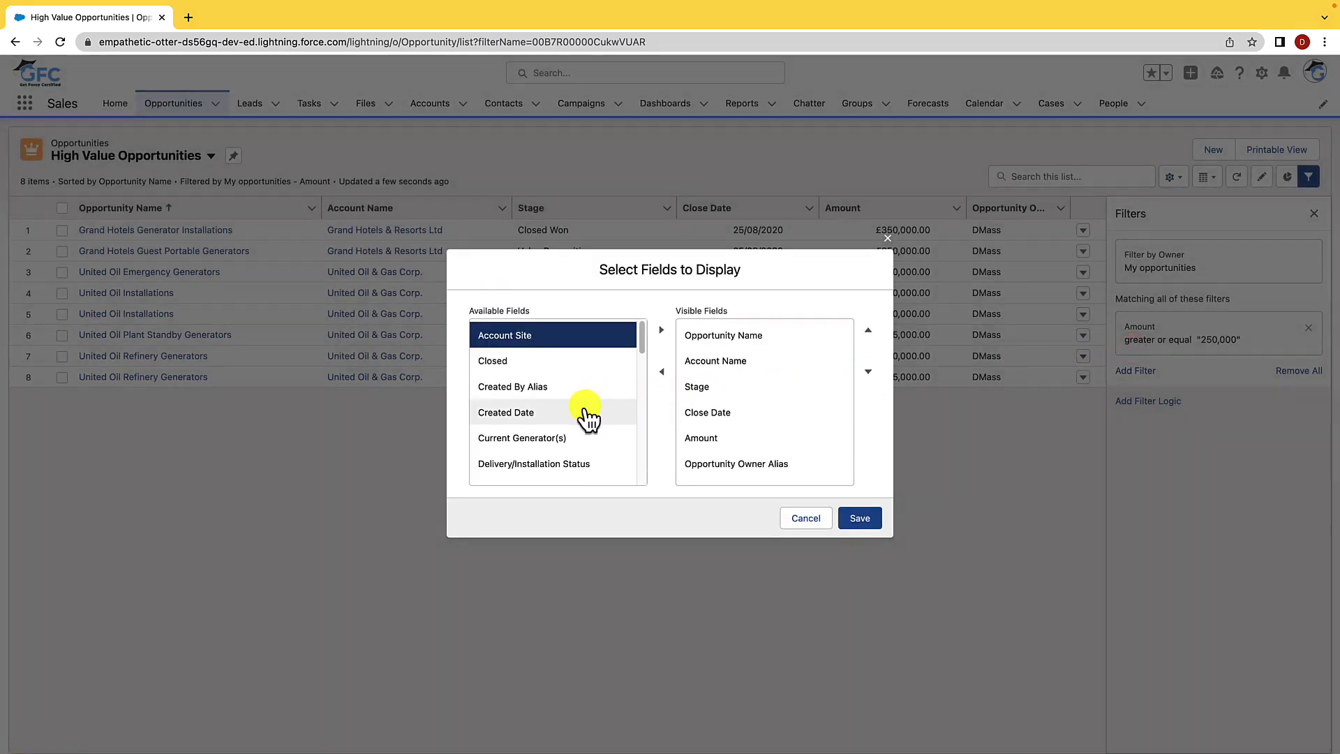
pyautogui.scroll(-4, 588, 418)
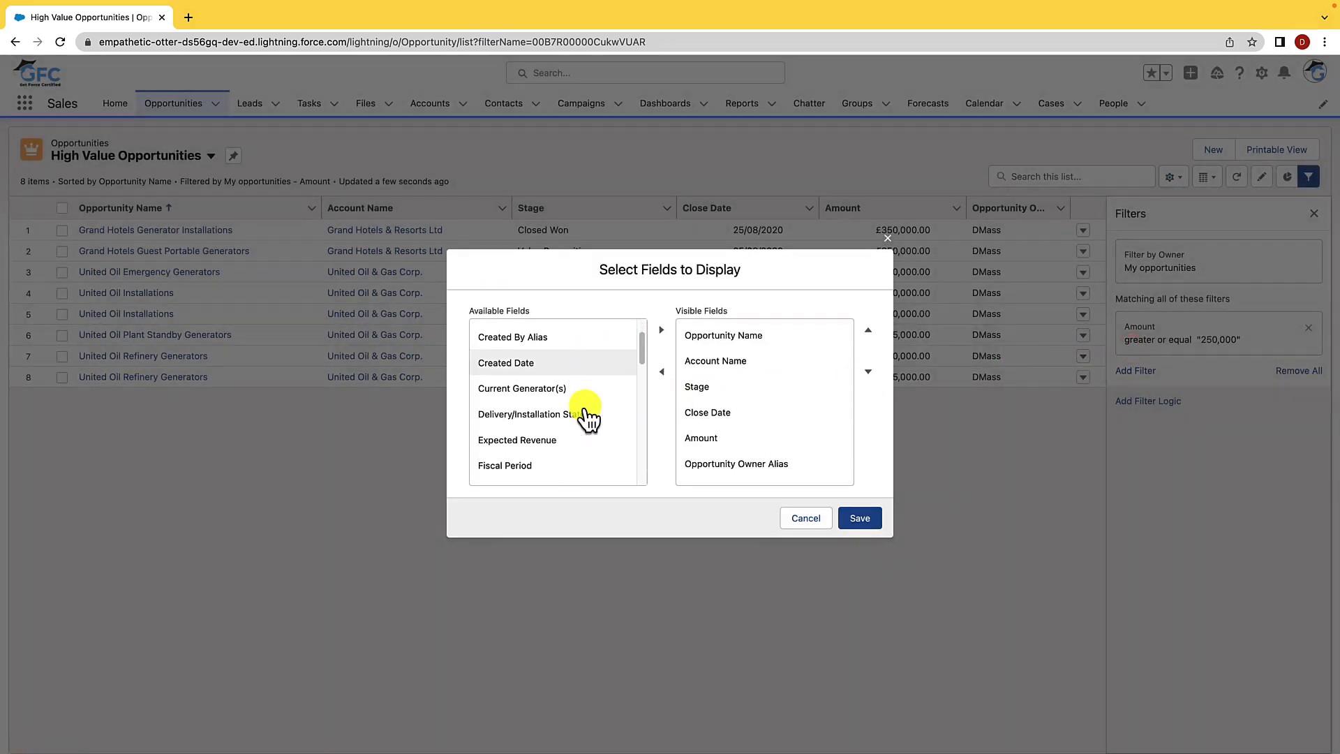
pyautogui.scroll(-6, 588, 418)
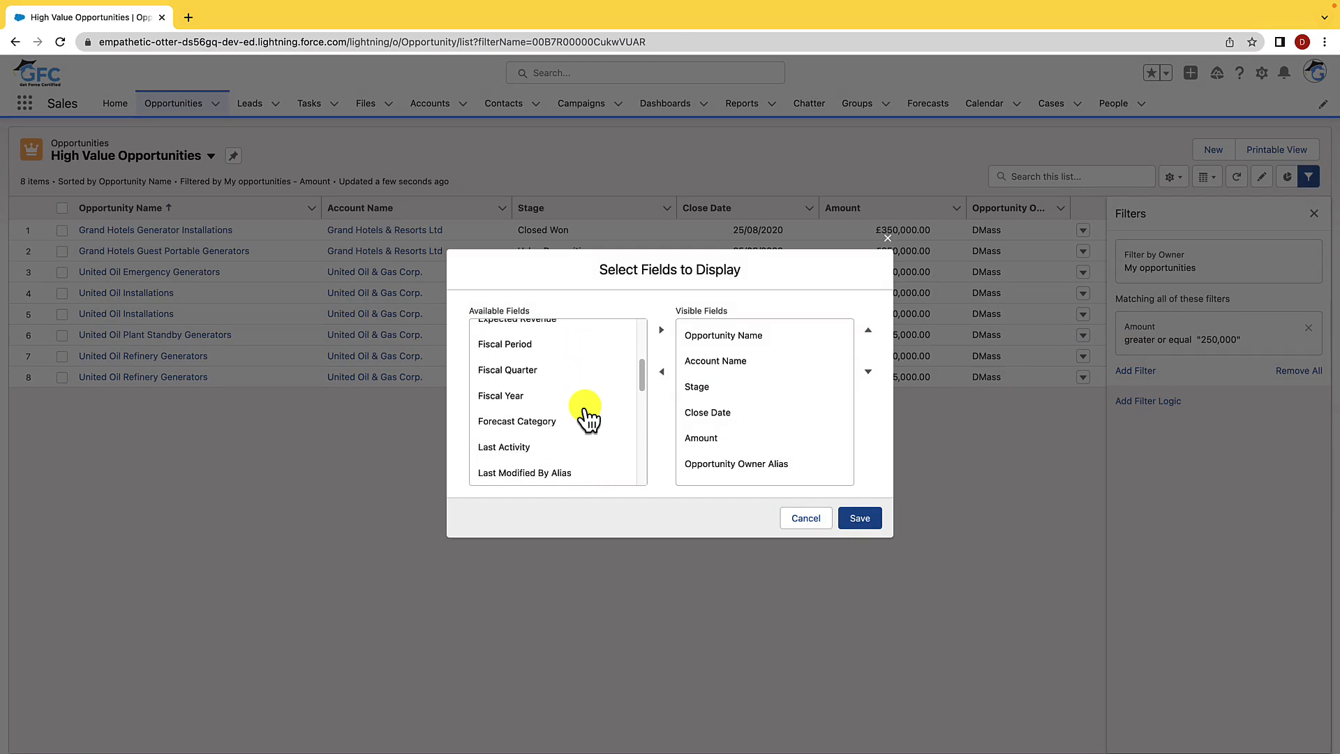
pyautogui.scroll(-5, 588, 418)
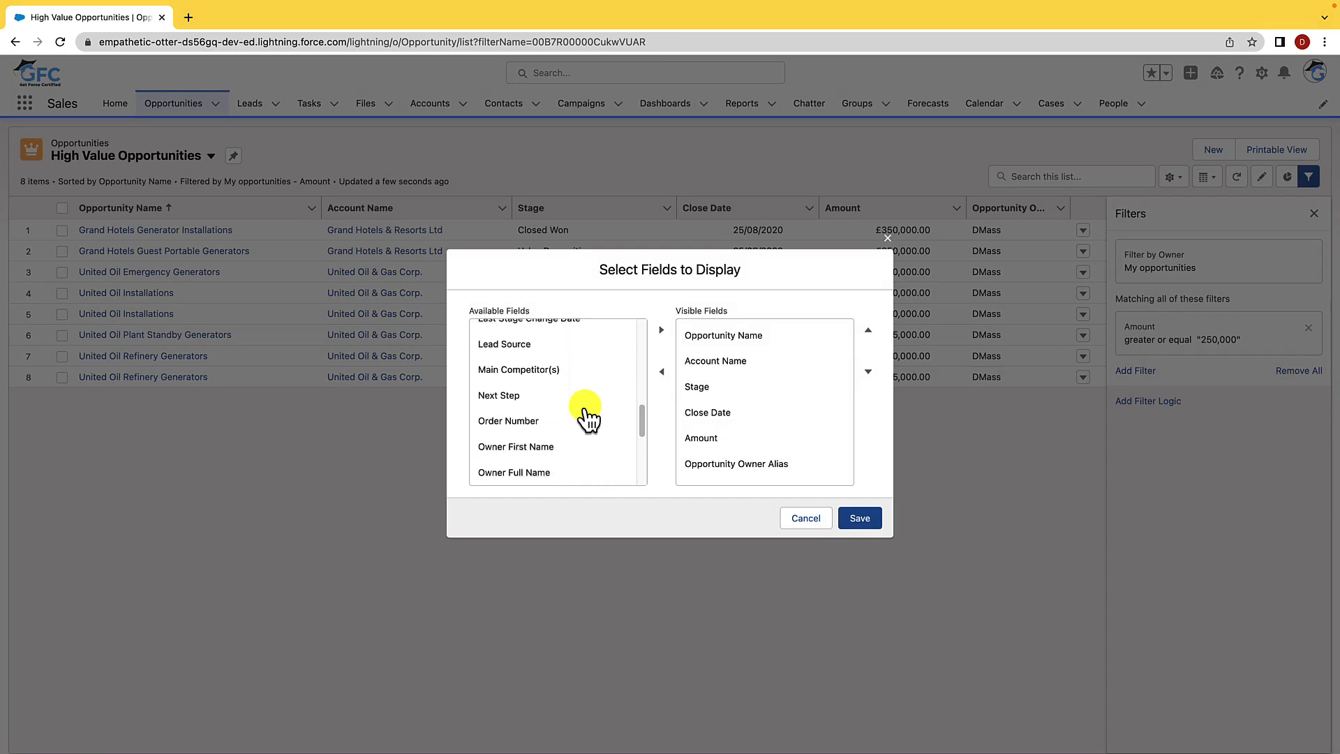
pyautogui.scroll(-5, 588, 418)
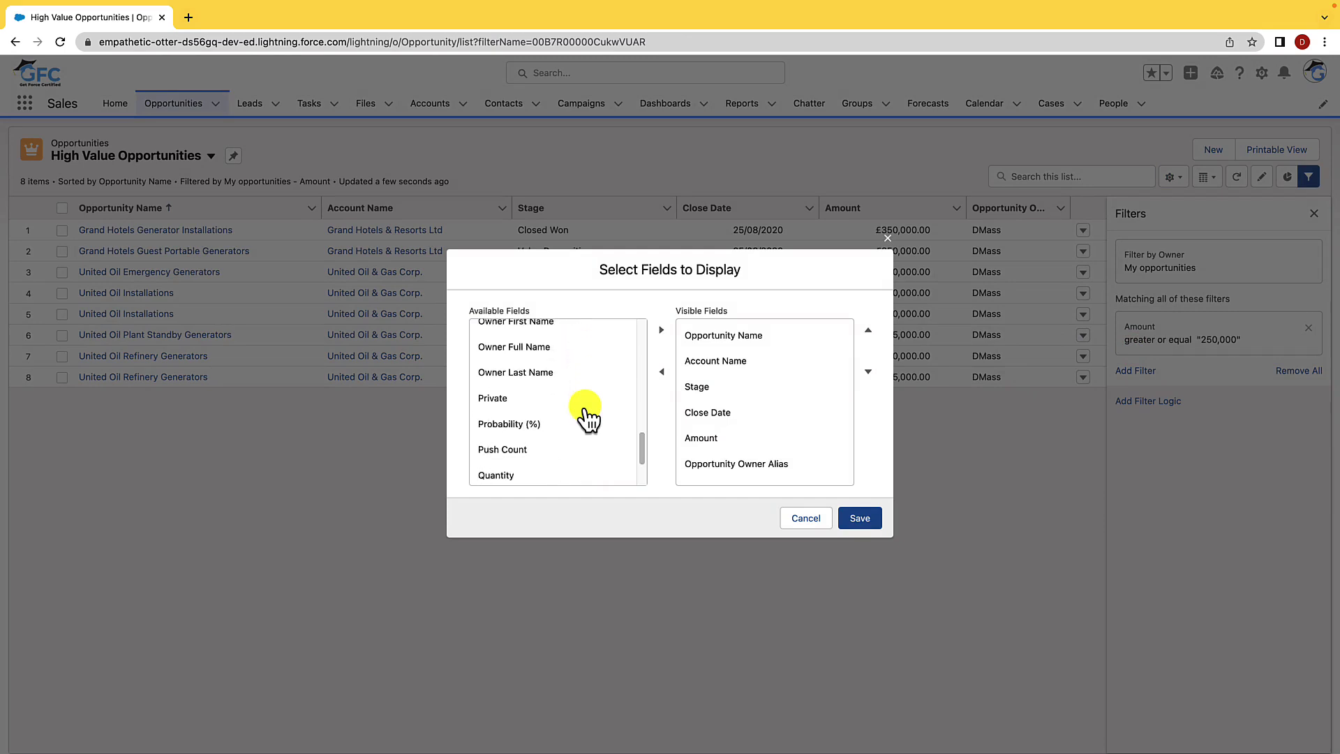
pyautogui.click(553, 445)
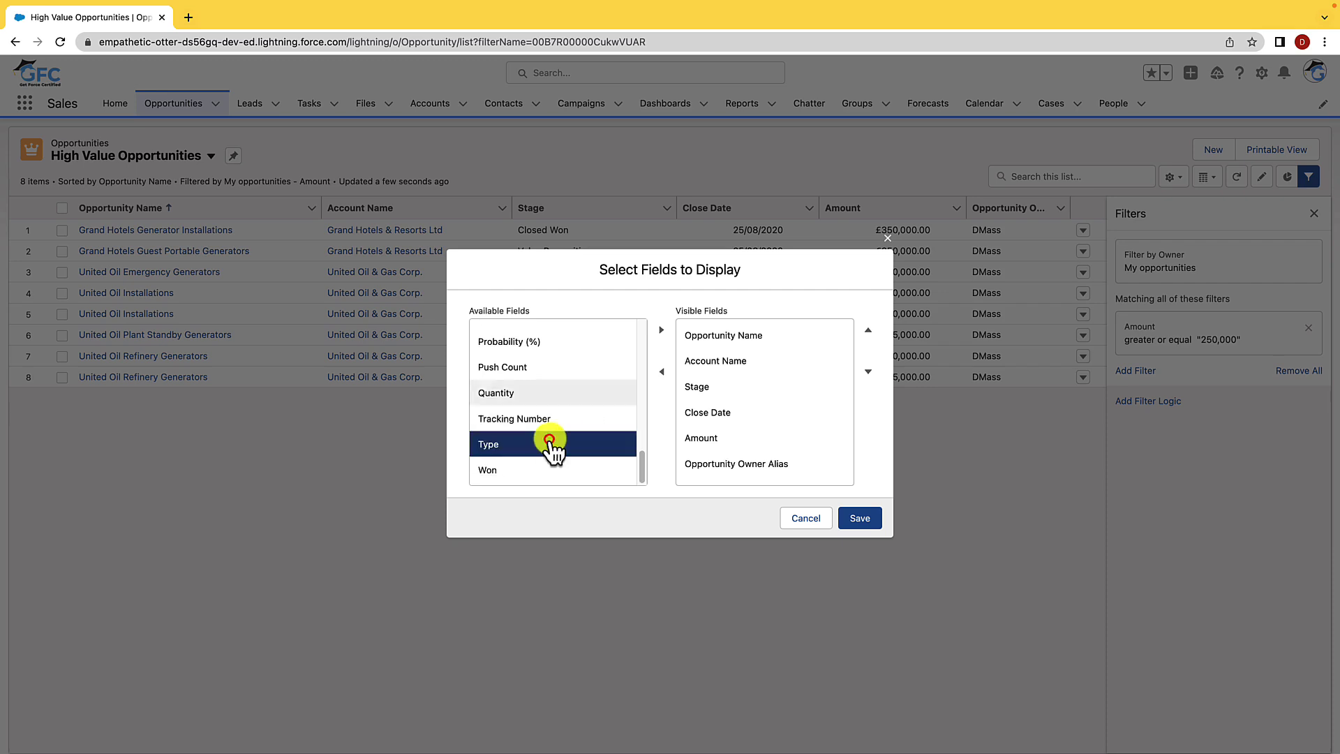
pyautogui.click(661, 331)
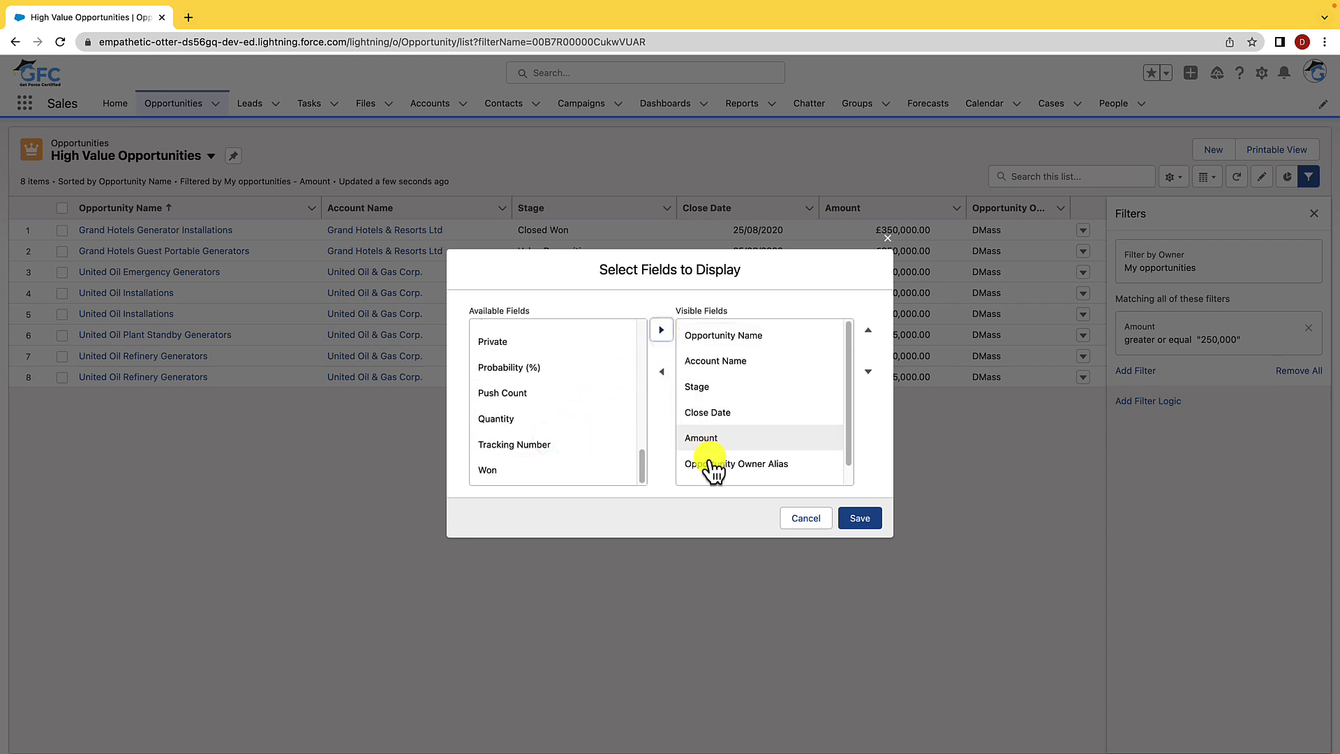
# - Remove Opportunity Owner Alias and move Amount and Type above Close Date
pyautogui.click(712, 466)
pyautogui.click(661, 371)
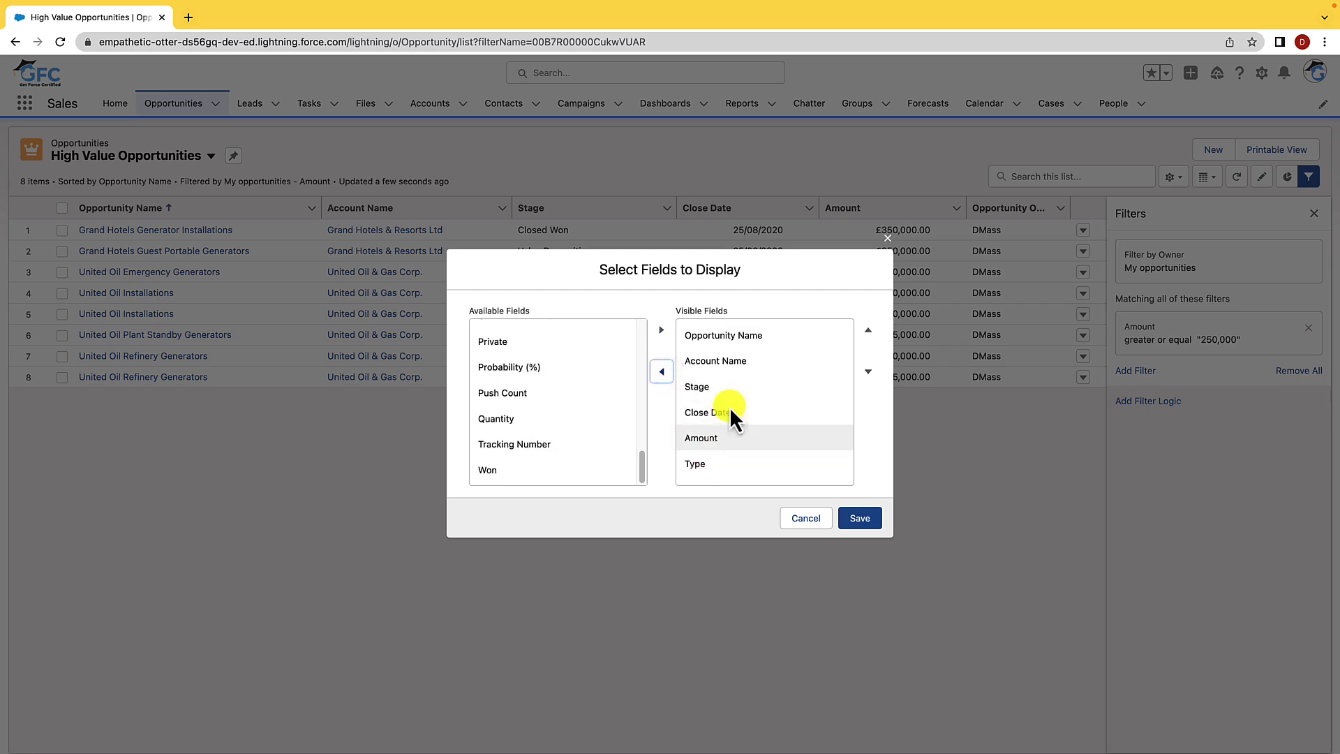
pyautogui.click(724, 438)
pyautogui.click(869, 331)
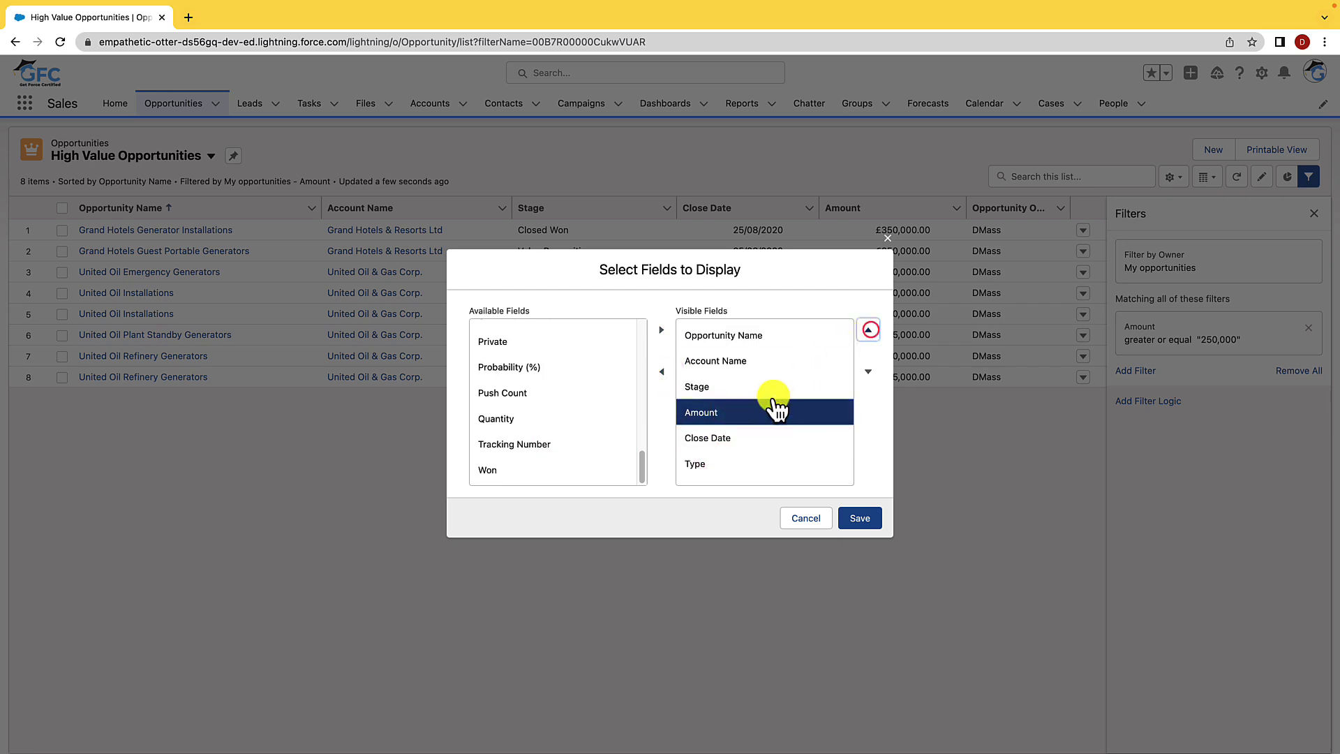
pyautogui.click(730, 463)
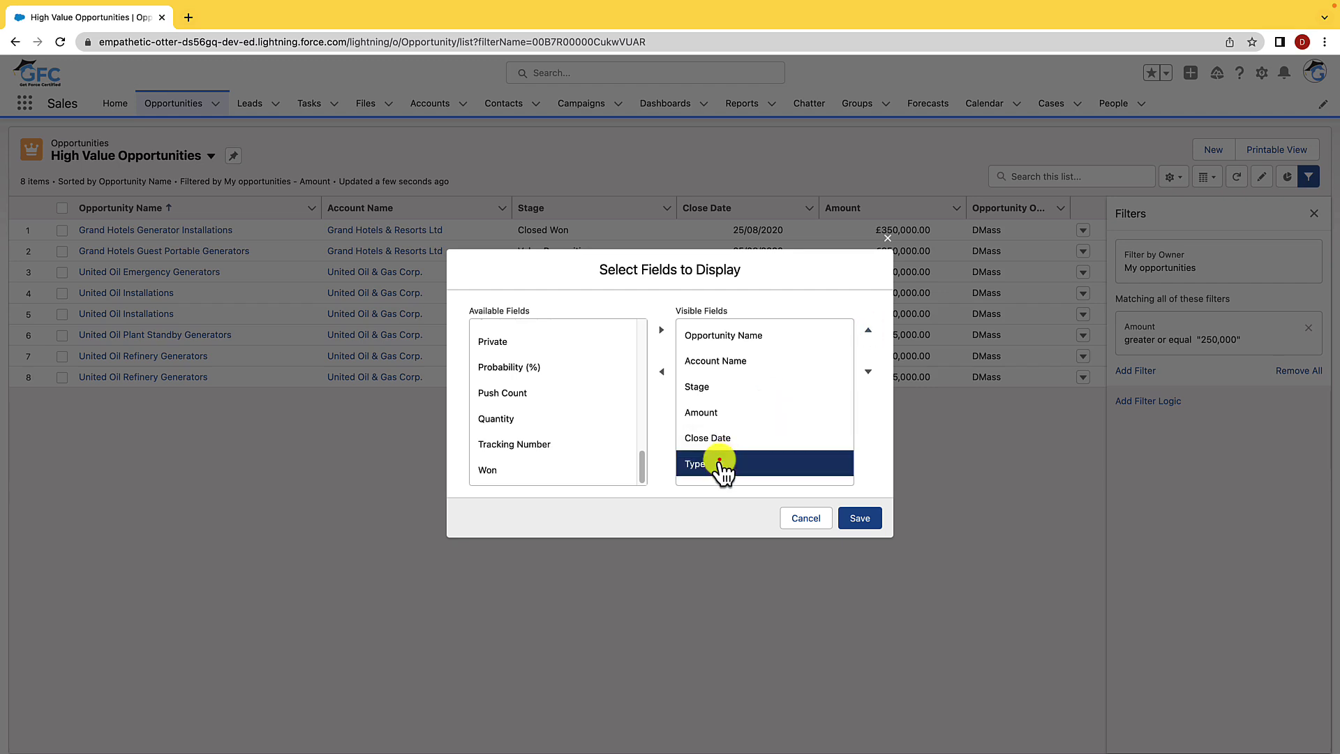
pyautogui.click(869, 329)
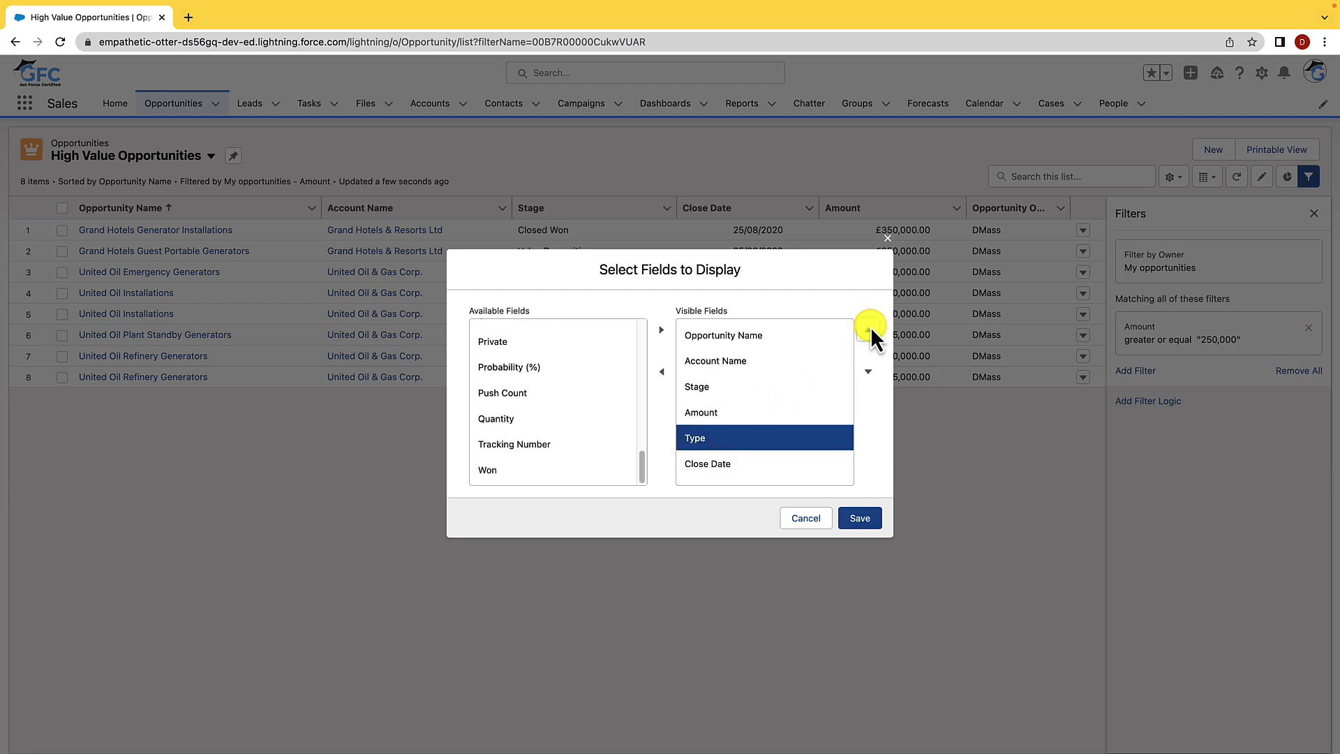
pyautogui.click(871, 518)
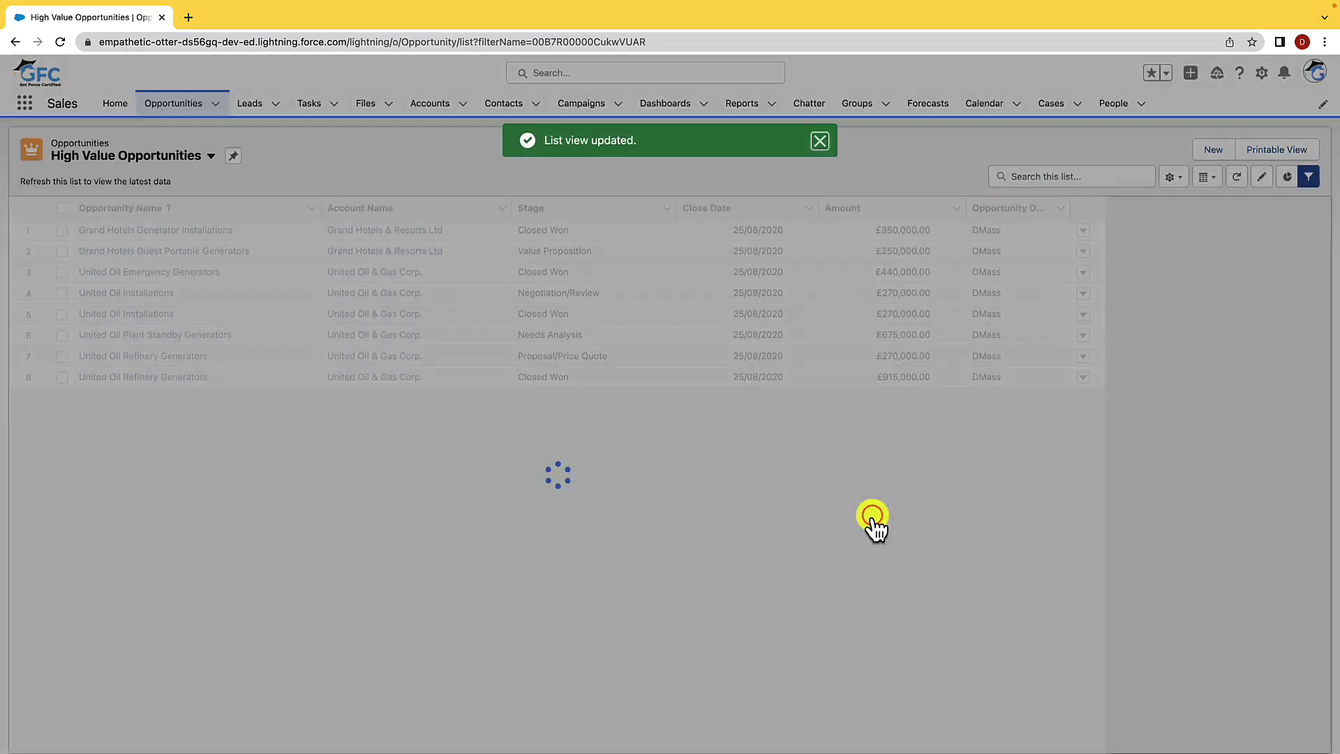